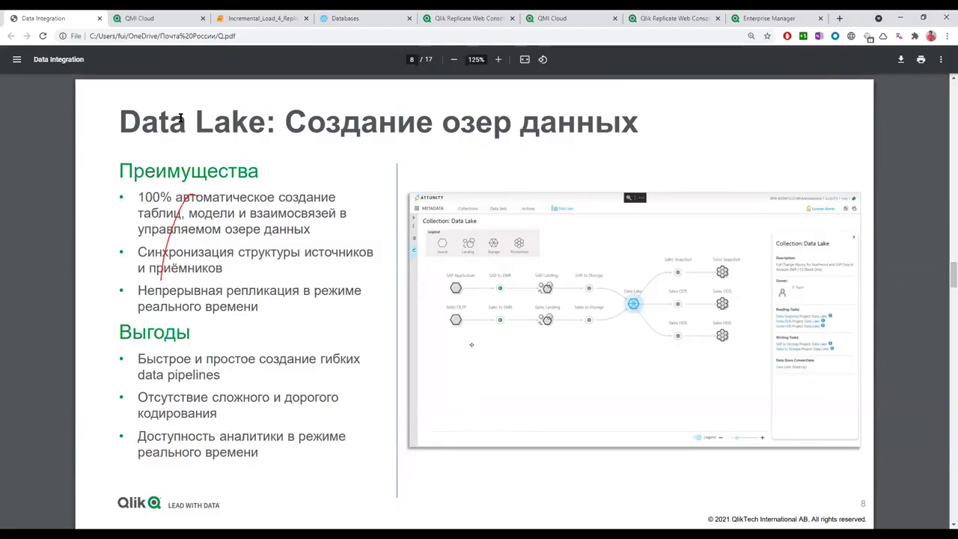
pyautogui.scroll(-2, 192, 117)
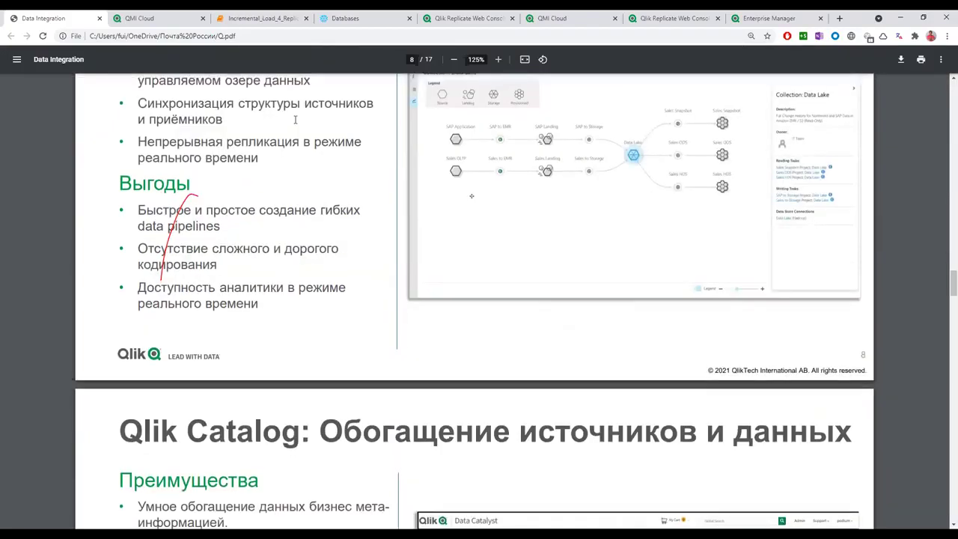
pyautogui.scroll(1, 295, 120)
pyautogui.scroll(1, 295, 120)
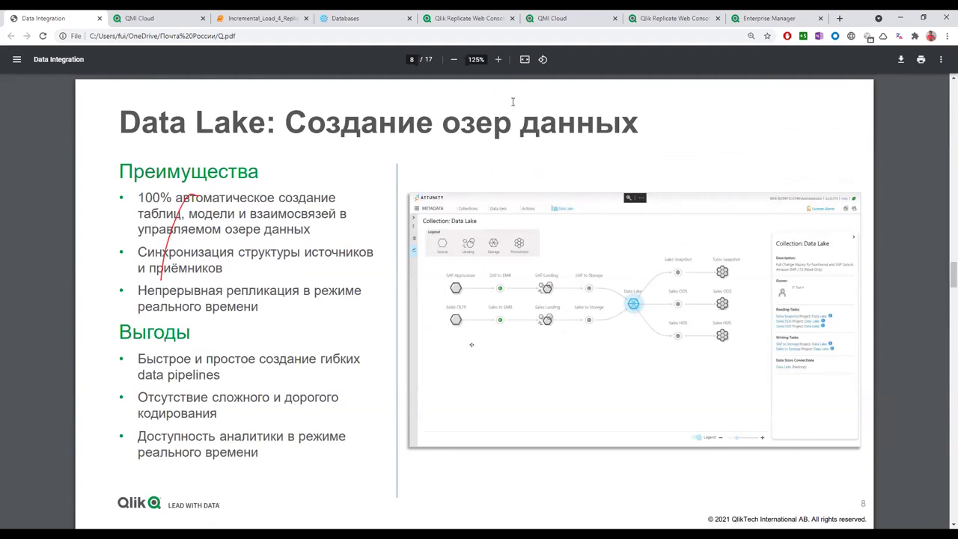
# Switch to the Qlik Replicate console showing the task list and widen the list's Description and Type columns.
pyautogui.click(665, 24)
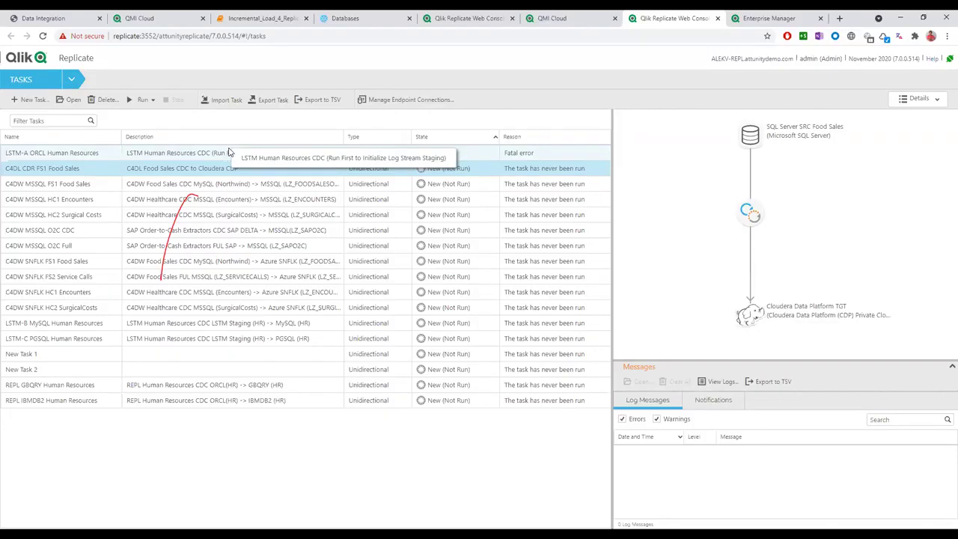
pyautogui.moveTo(344, 139); pyautogui.dragTo(380, 138)
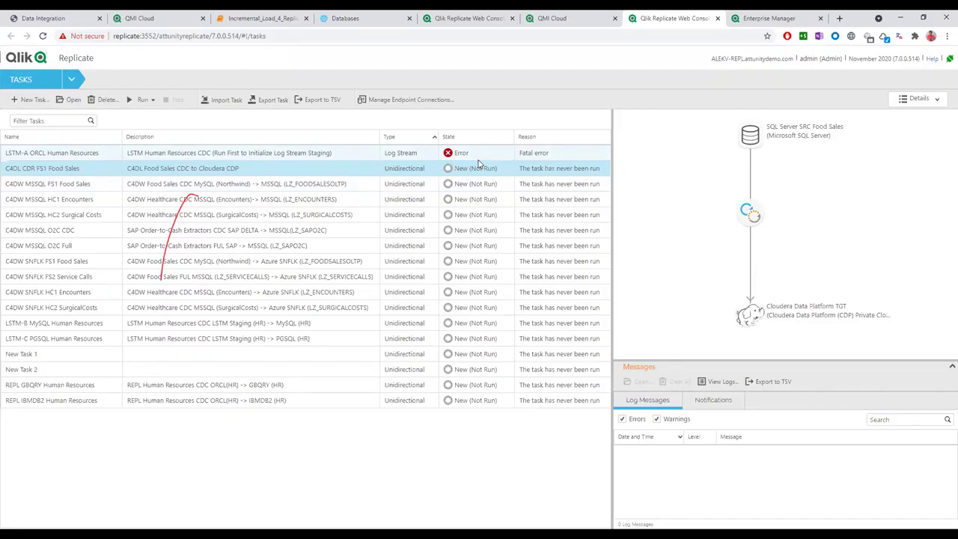
pyautogui.moveTo(379, 137); pyautogui.dragTo(380, 136)
pyautogui.click(380, 136)
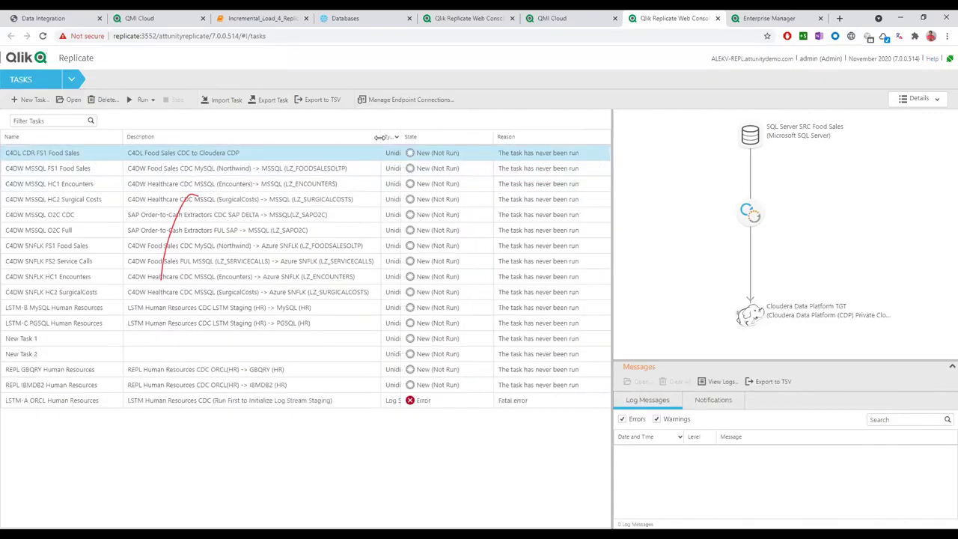
pyautogui.moveTo(449, 146); pyautogui.dragTo(486, 146)
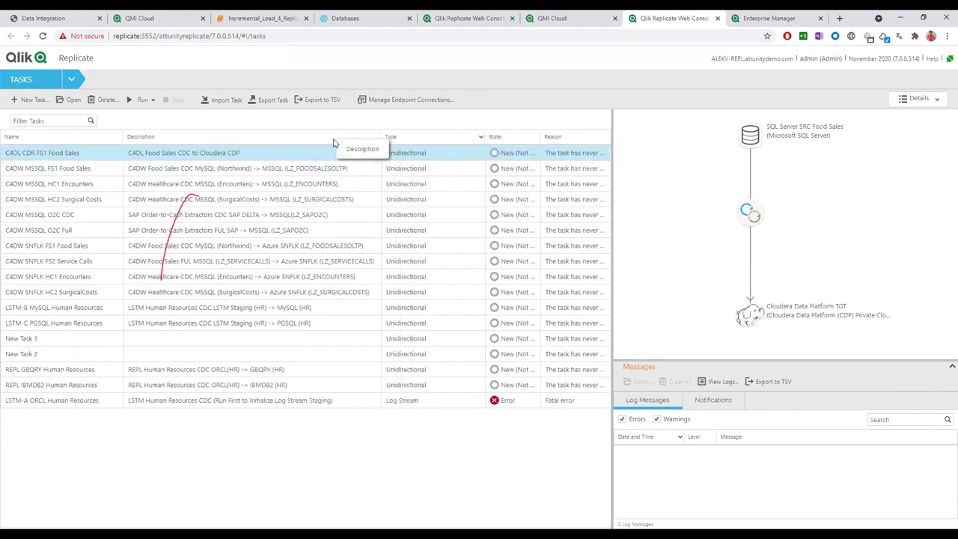
# Select the LSTM-C PGSQL Human Resources task to view its source and target endpoints.
pyautogui.moveTo(266, 403); pyautogui.dragTo(225, 154)
pyautogui.click(256, 322)
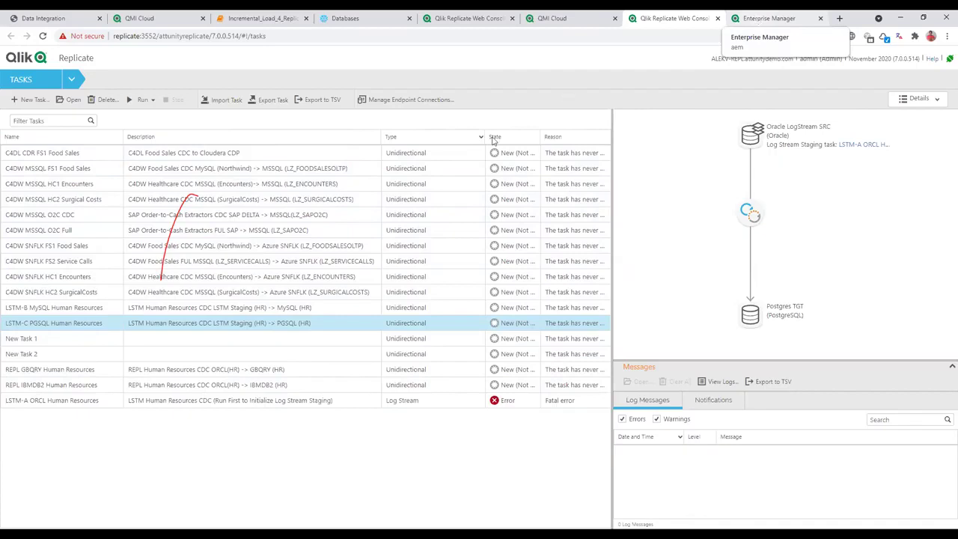
# Switch to Qlik Enterprise Manager, look through the list of all tasks, and widen the filter area containing the servers.
pyautogui.click(756, 19)
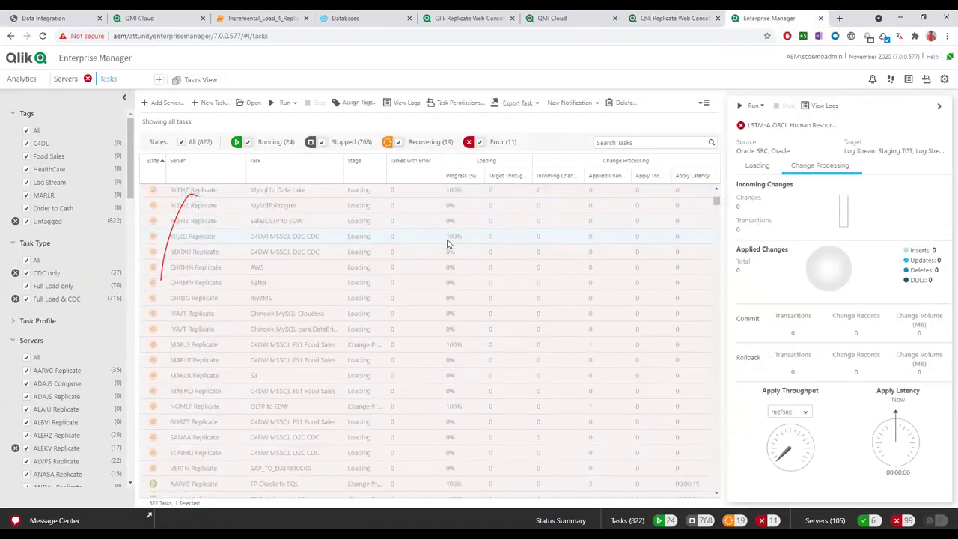
pyautogui.scroll(-5, 449, 241)
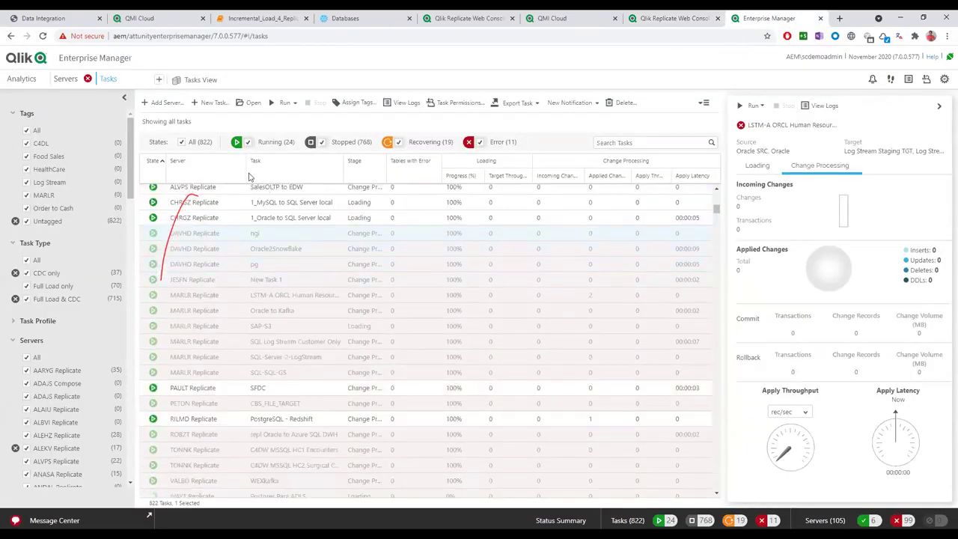
pyautogui.moveTo(130, 158); pyautogui.dragTo(131, 225)
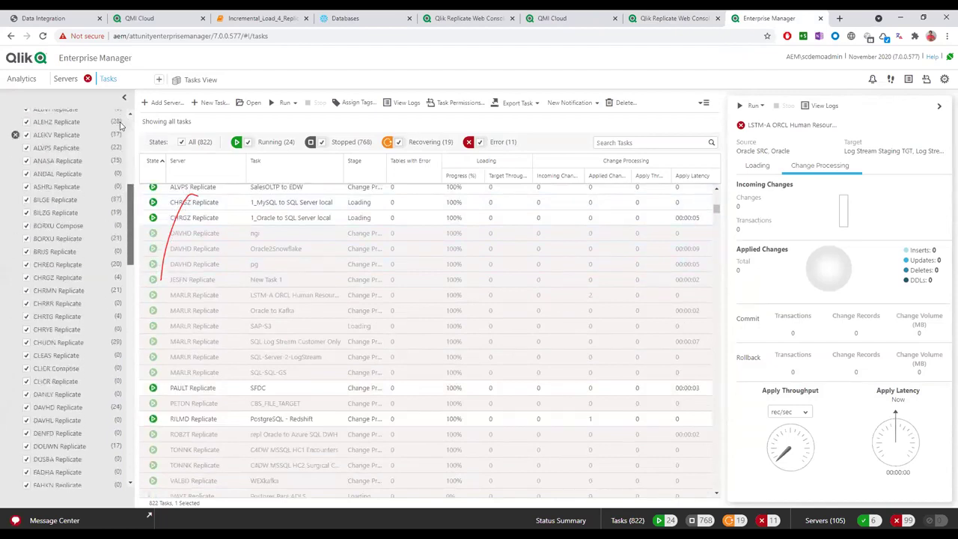
pyautogui.moveTo(162, 180); pyautogui.dragTo(192, 202)
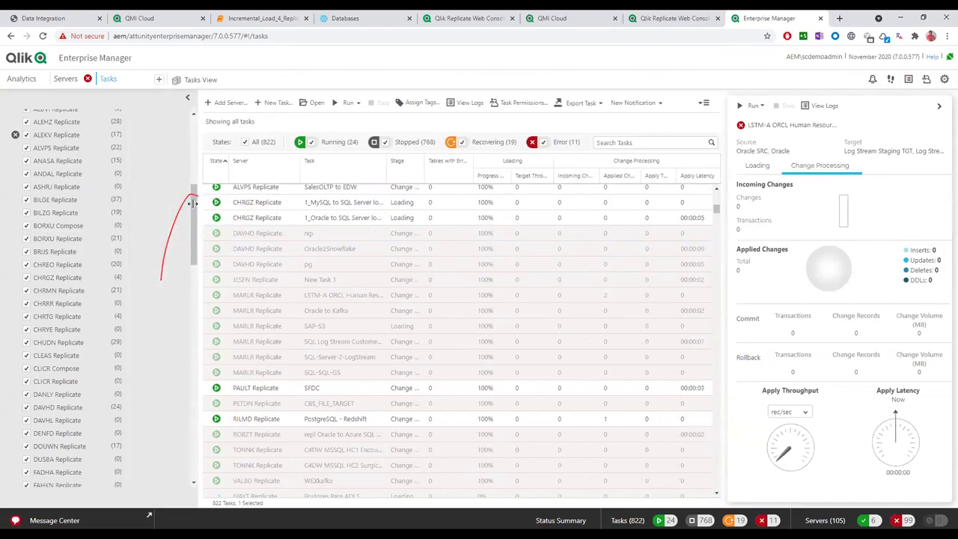
# Exclude the MARLR Replicate server from the server filter of the task list.
pyautogui.scroll(10, 193, 130)
pyautogui.scroll(-4, 194, 165)
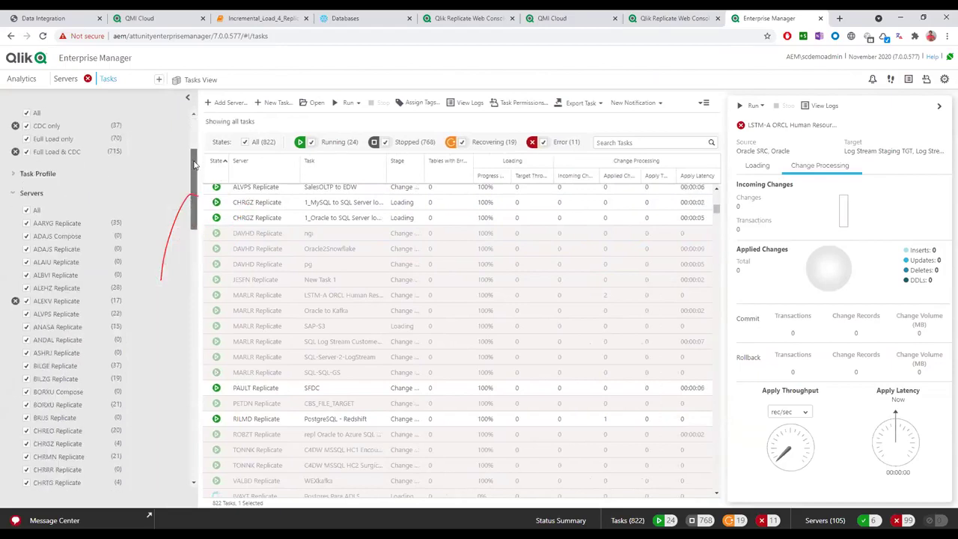
pyautogui.scroll(-1, 193, 171)
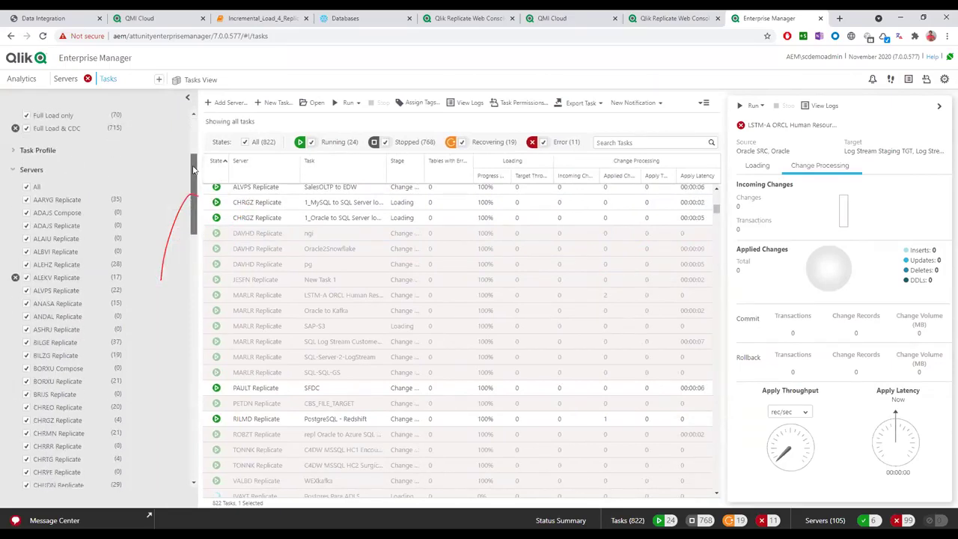
pyautogui.moveTo(193, 170); pyautogui.dragTo(193, 195)
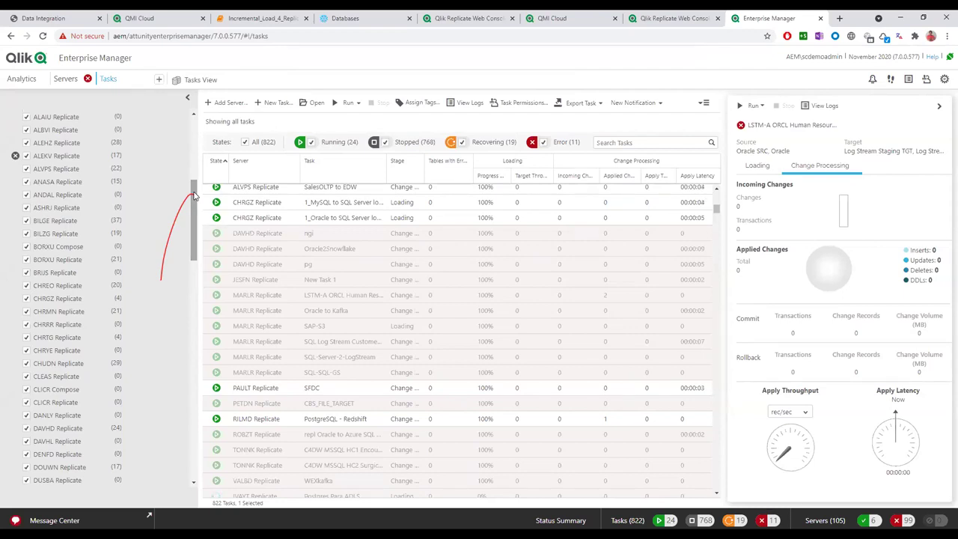
pyautogui.moveTo(194, 215); pyautogui.dragTo(288, 273)
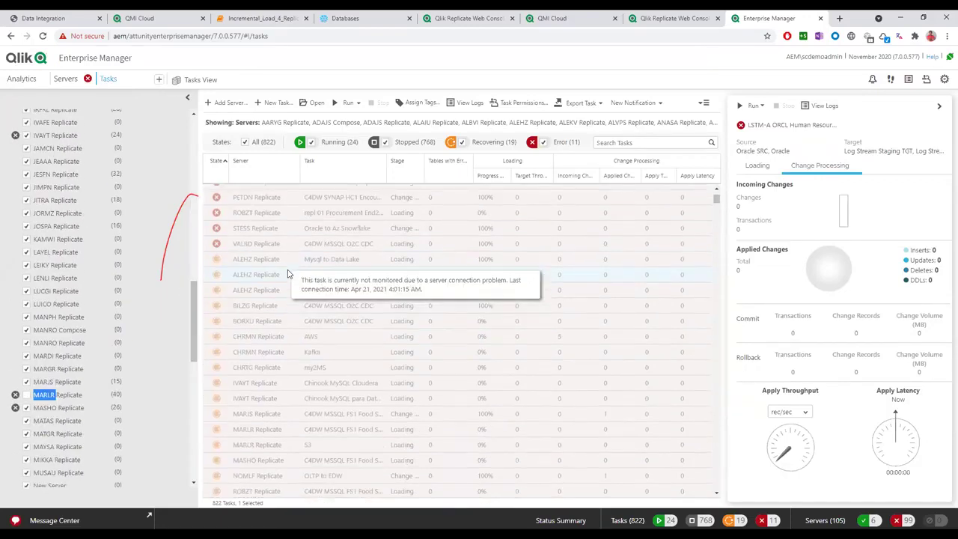
# Select the running 1_Oracle to SQL Server local task on CHRGZ Replicate to view its loading details.
pyautogui.scroll(-2, 260, 299)
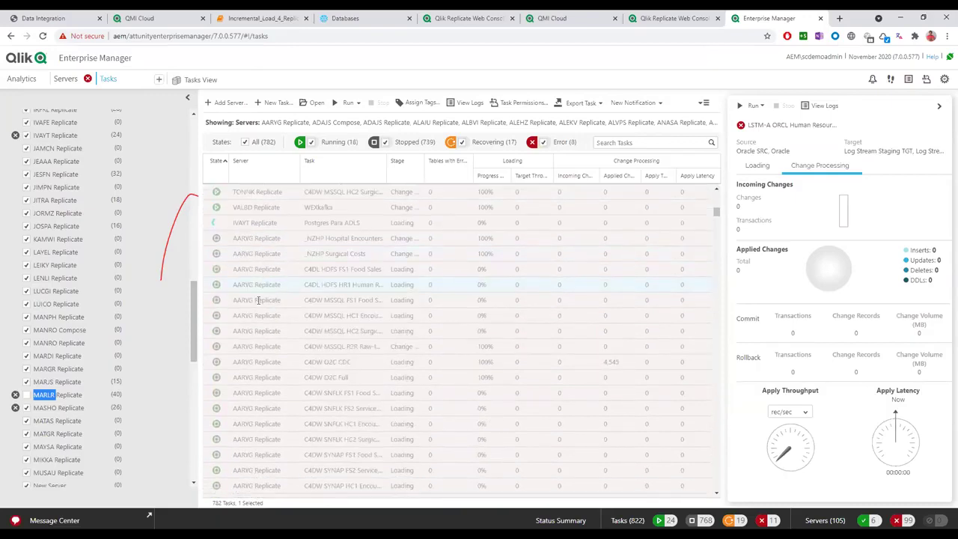
pyautogui.scroll(4, 260, 300)
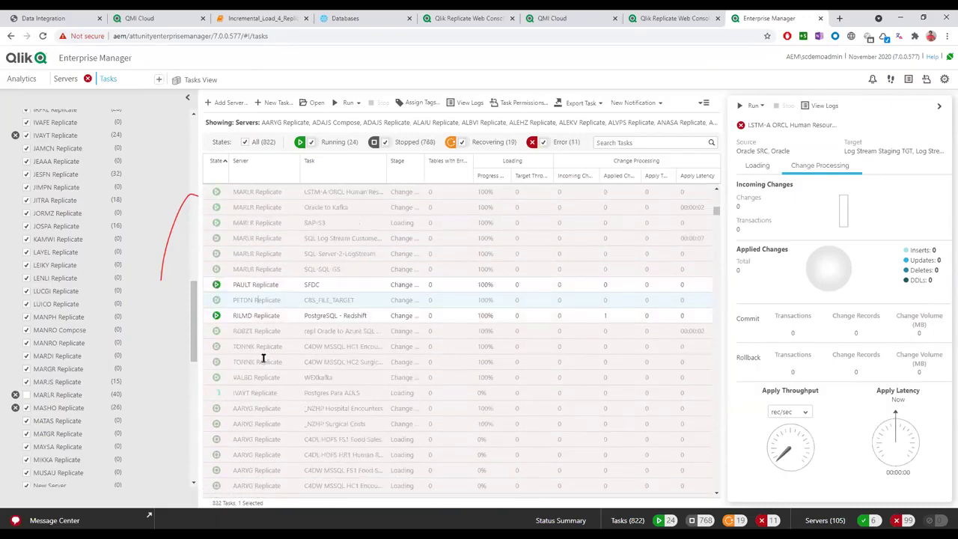
pyautogui.click(256, 243)
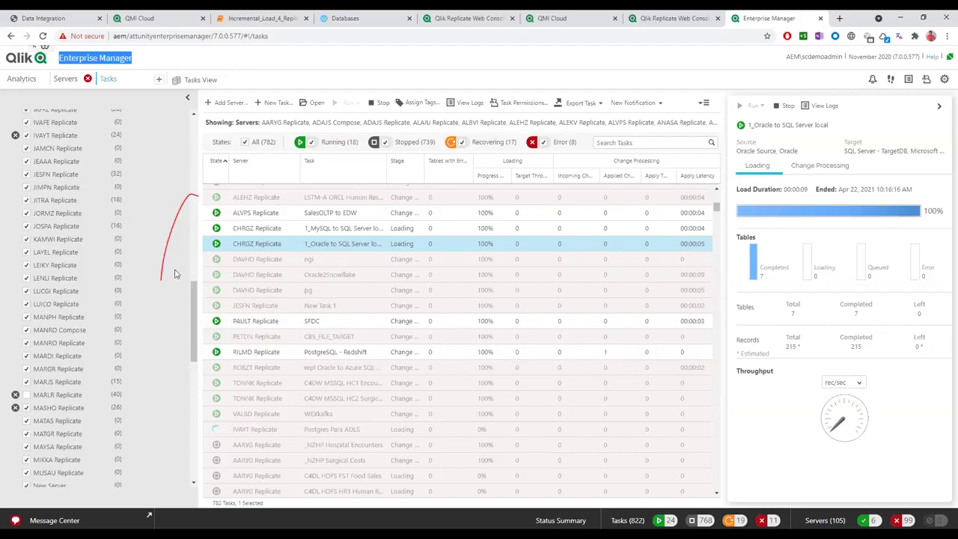
pyautogui.moveTo(193, 314); pyautogui.dragTo(193, 214)
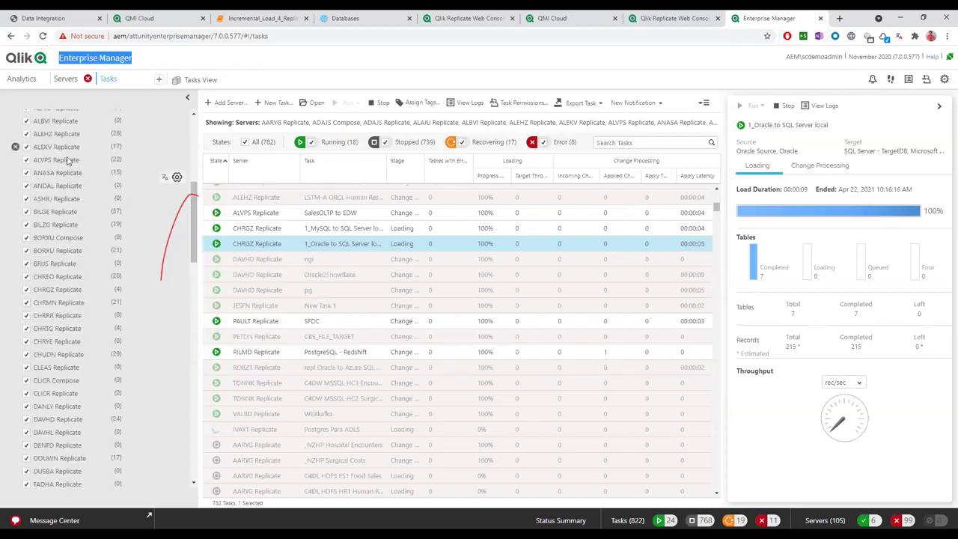
# Return to the Qlik Replicate console and view the endpoints of the C4DW MSSQL O2C Full and O2C CDC tasks.
pyautogui.hotkey('ctrl', 'shift', 'Tab')
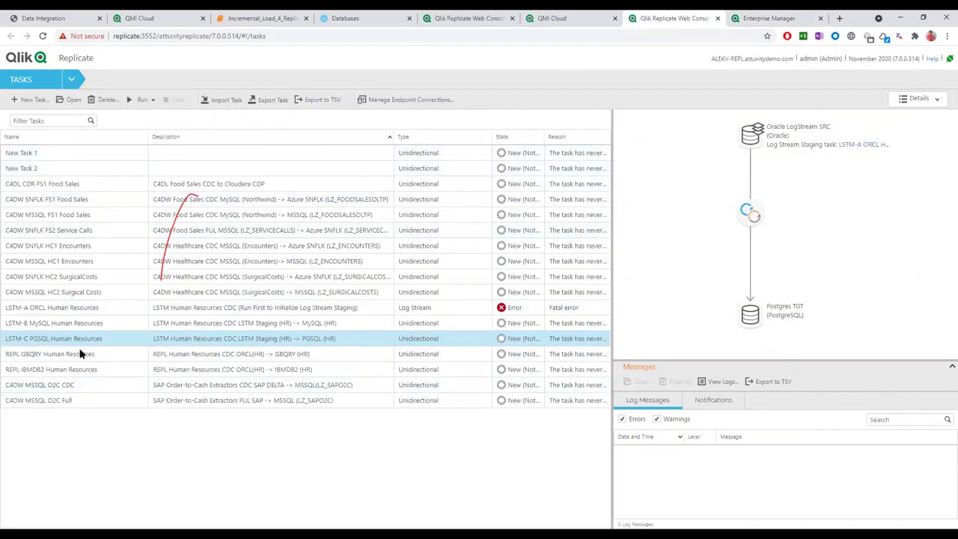
pyautogui.moveTo(287, 193)
pyautogui.mouseDown()
pyautogui.moveTo(301, 403)
pyautogui.moveTo(289, 188)
pyautogui.mouseUp()
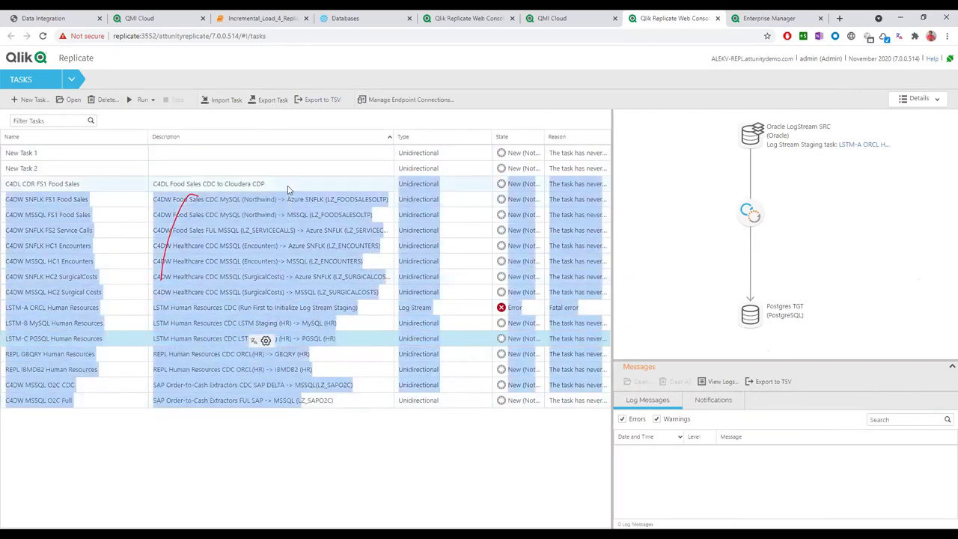
pyautogui.click(67, 399)
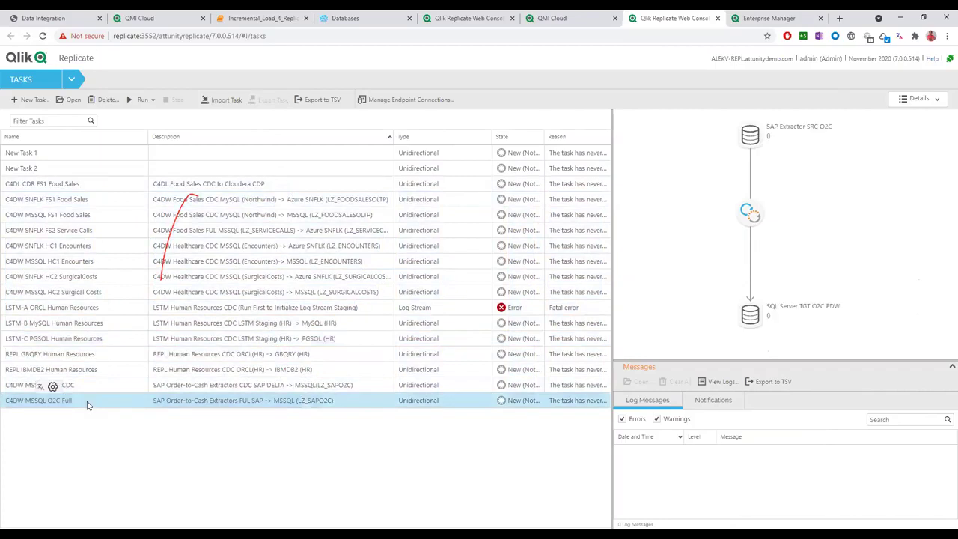
pyautogui.click(66, 385)
pyautogui.moveTo(65, 373); pyautogui.dragTo(770, 45)
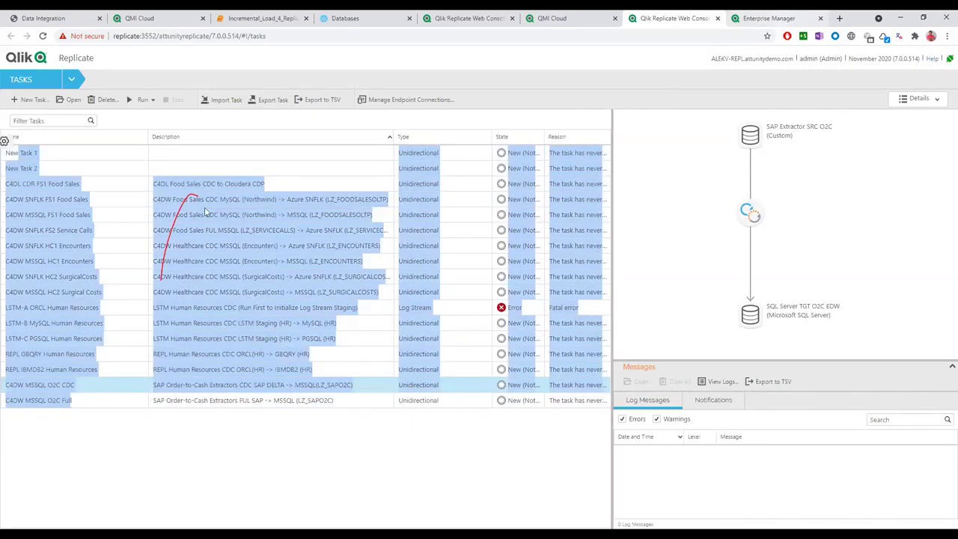
# Go back to Enterprise Manager and exclude the MARJS Replicate server from the server filter of the task list.
pyautogui.hotkey('ctrl', 'Tab')
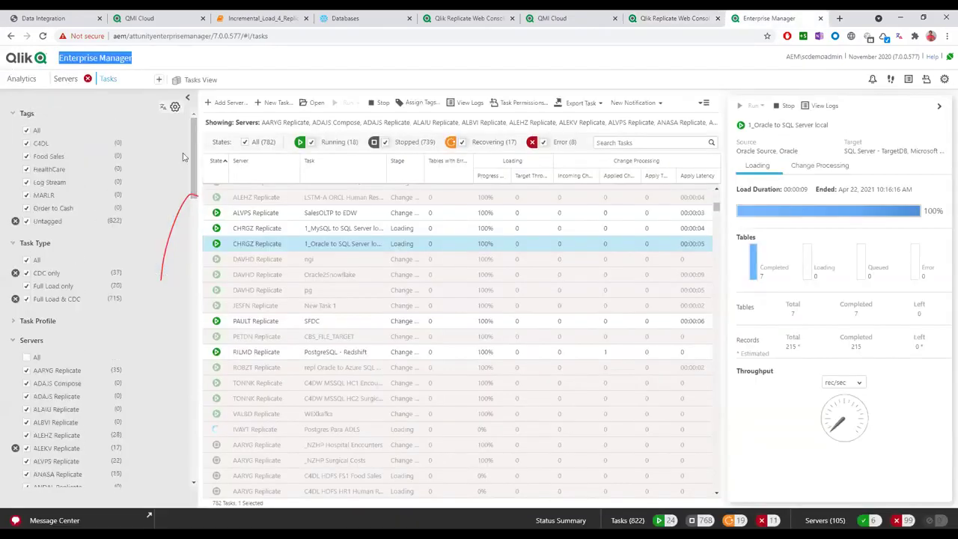
pyautogui.scroll(-3, 196, 184)
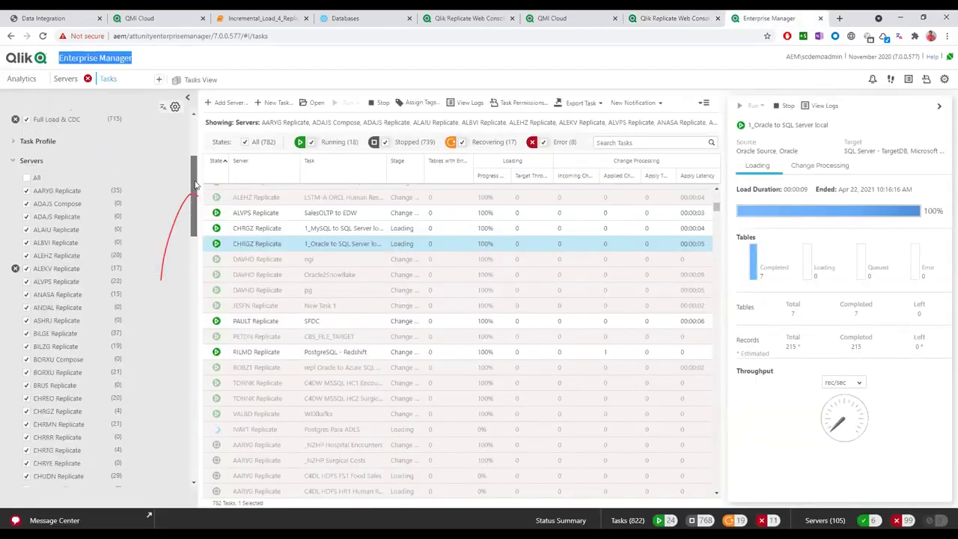
pyautogui.scroll(-5, 193, 221)
pyautogui.scroll(-7, 193, 233)
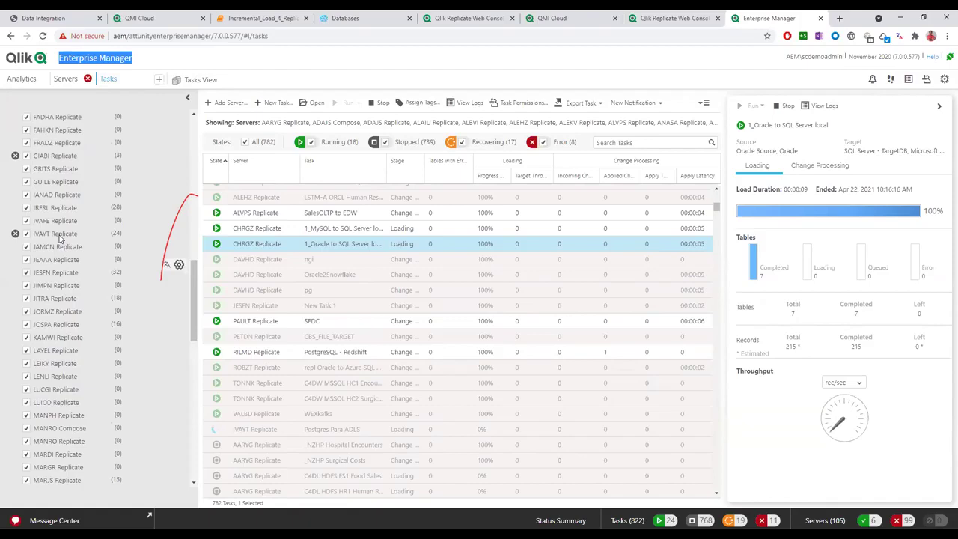
pyautogui.scroll(-1, 191, 320)
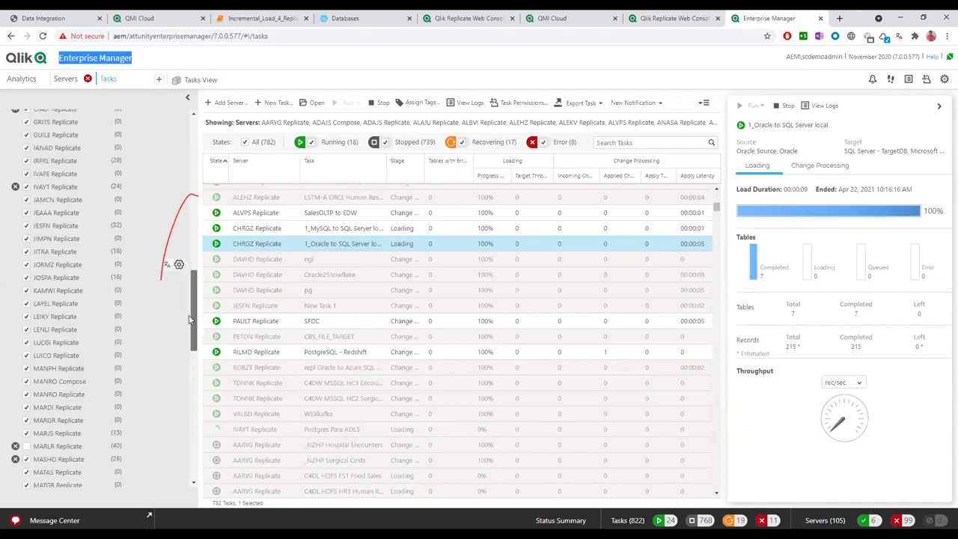
pyautogui.scroll(-3, 190, 319)
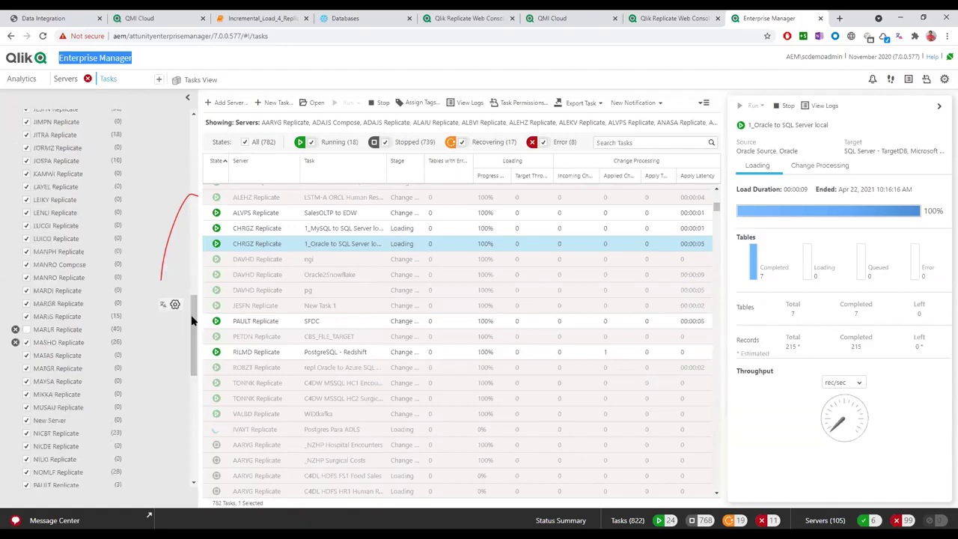
pyautogui.click(74, 318)
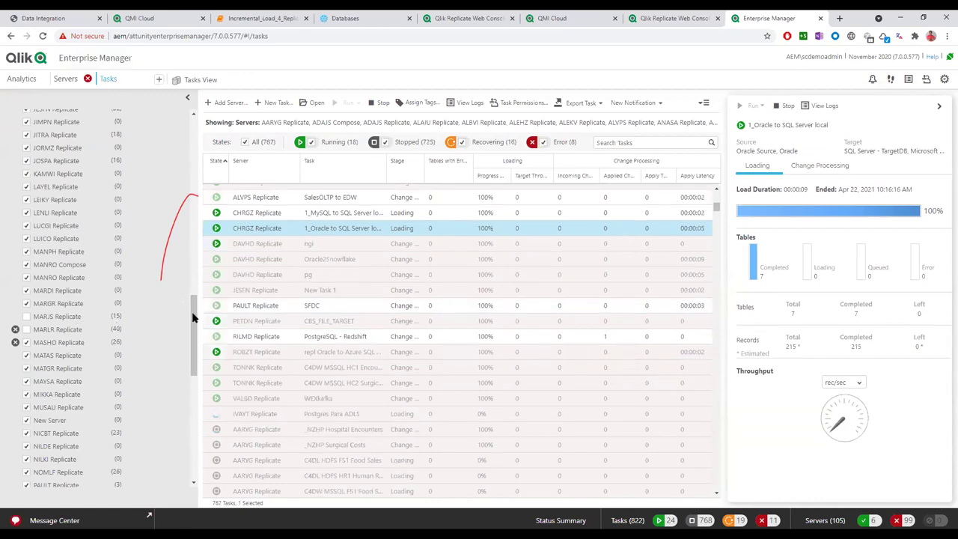
pyautogui.scroll(-2, 192, 319)
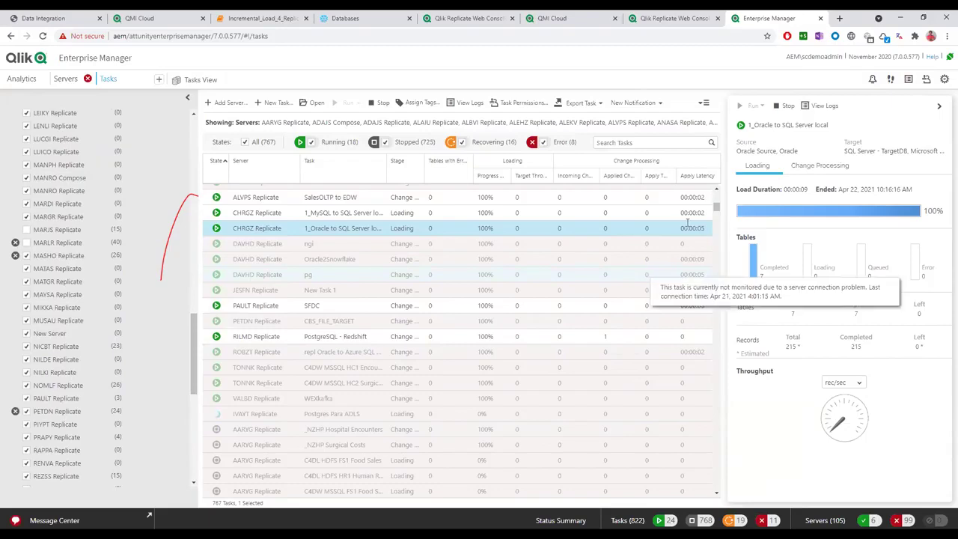
# Return to the Qlik Replicate console and select the LSTM-A ORCL Human Resources task to view its endpoints and log messages.
pyautogui.click(669, 21)
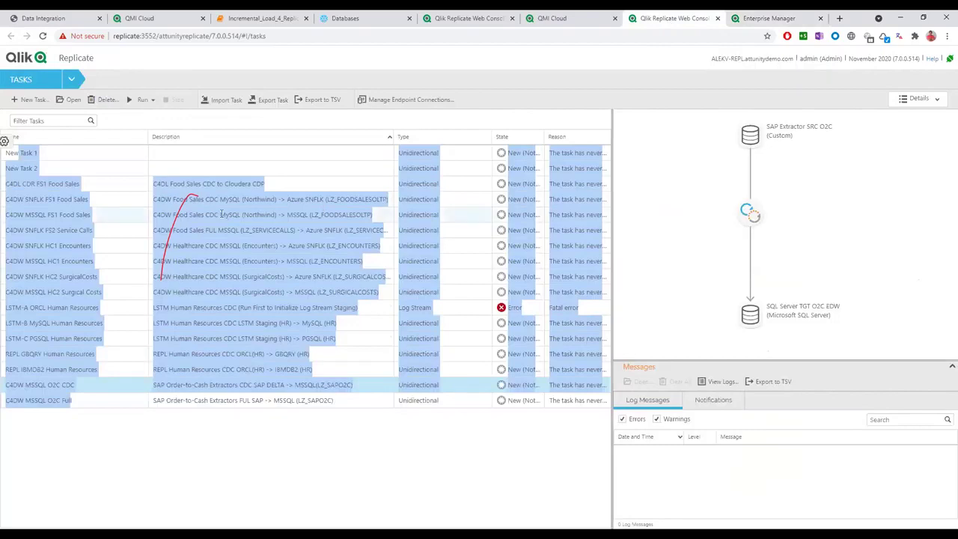
pyautogui.click(82, 308)
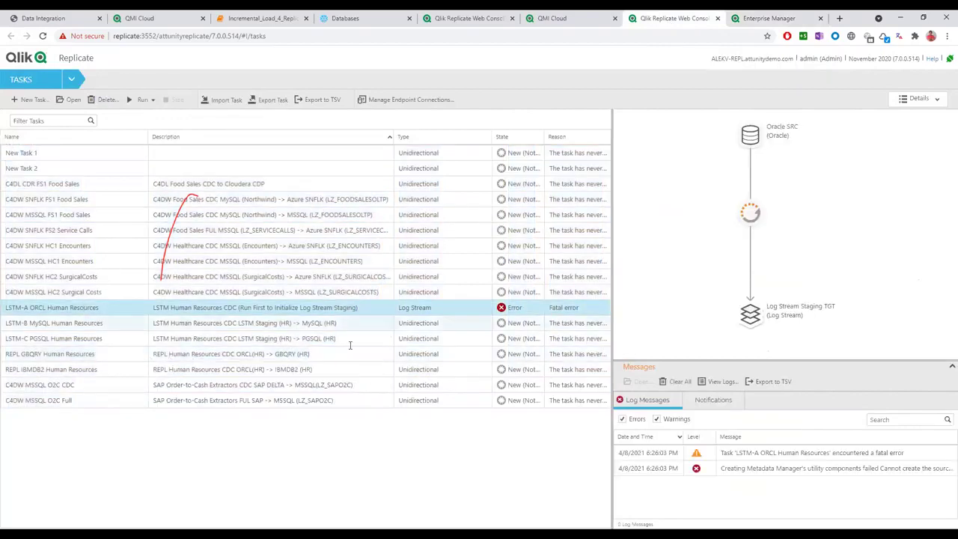
# Open the endpoint connection manager, list the source endpoints, and show the advanced settings of Informix Source.
pyautogui.click(402, 103)
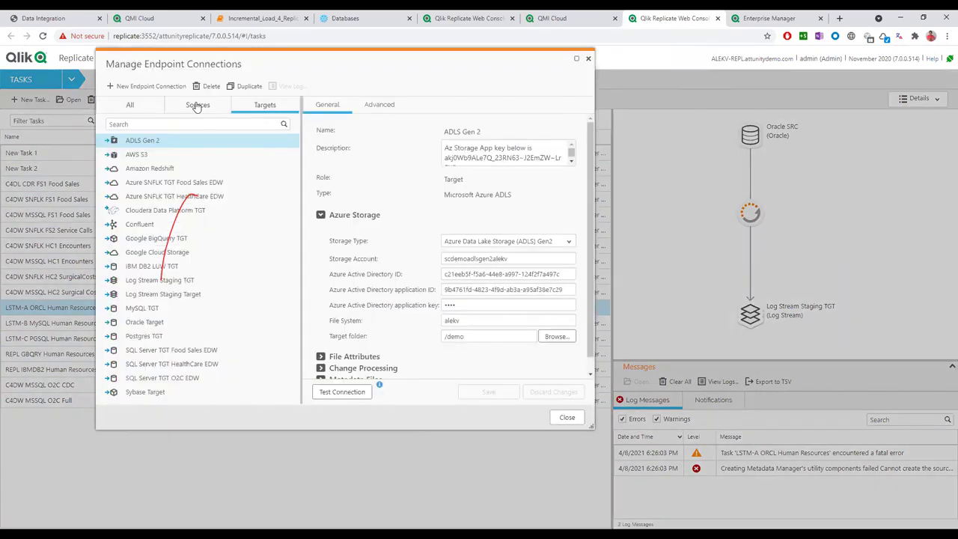
pyautogui.click(196, 104)
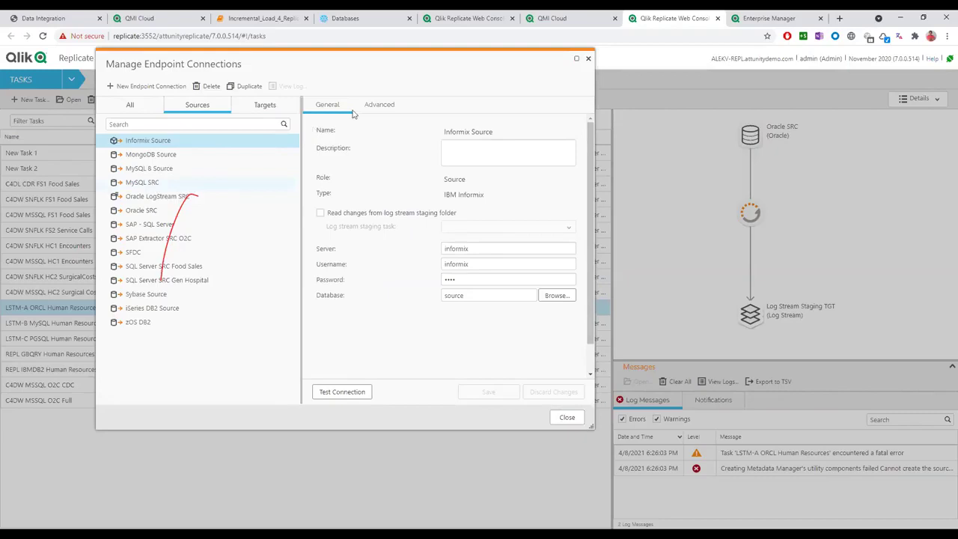
pyautogui.click(379, 105)
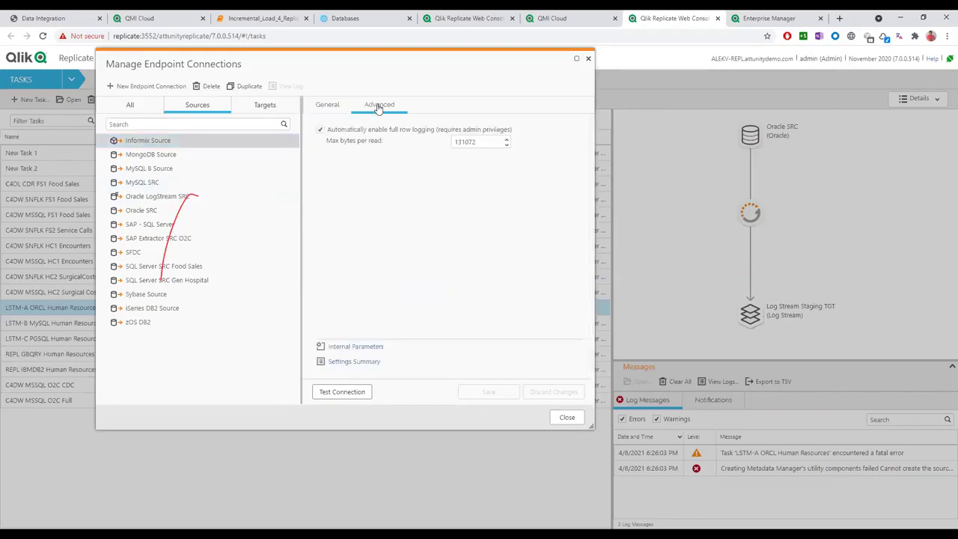
# Return to the general settings of Informix Source, start a new endpoint connection, and review the list of available source types.
pyautogui.click(328, 106)
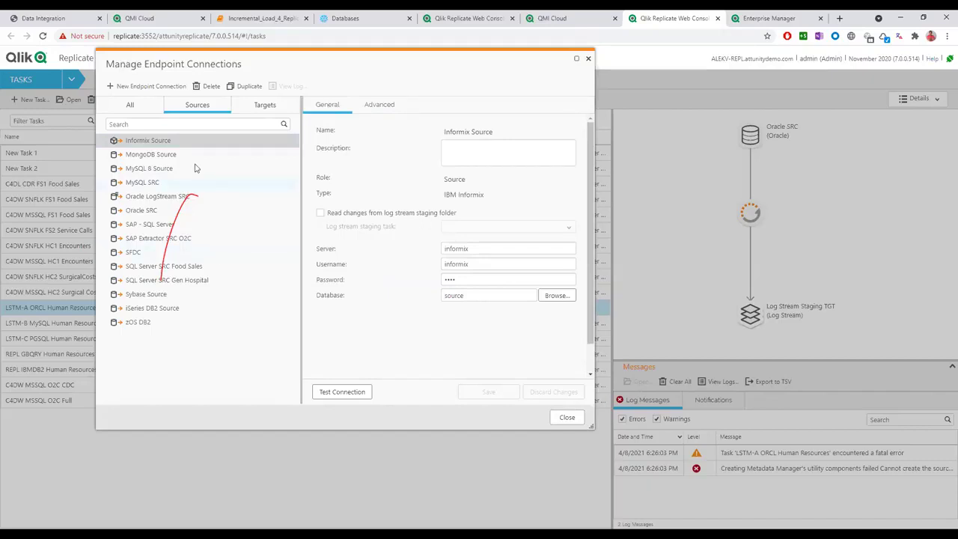
pyautogui.click(149, 87)
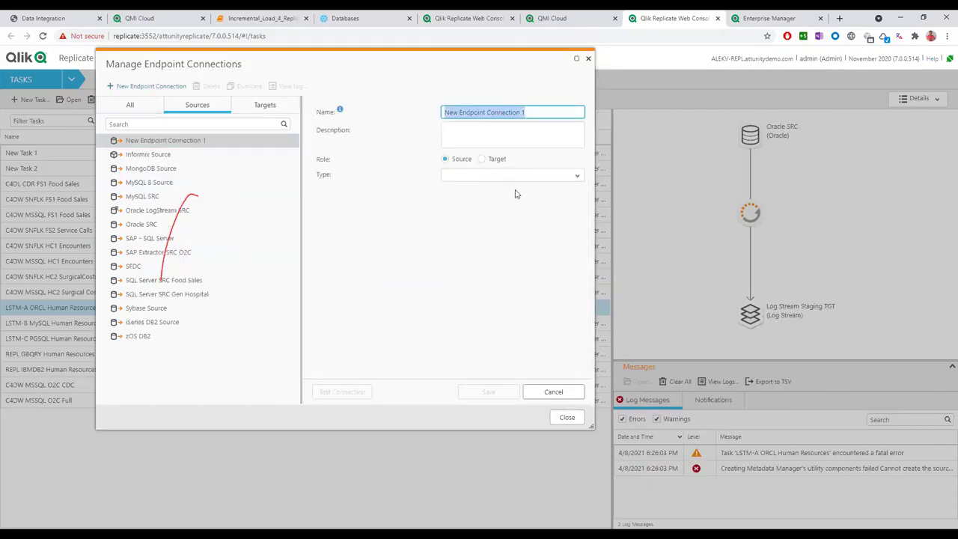
pyautogui.click(577, 177)
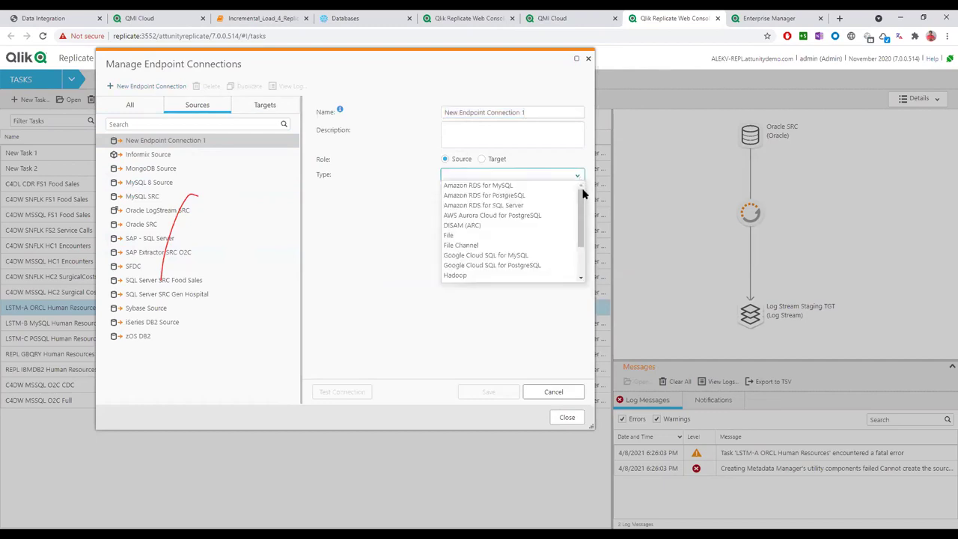
pyautogui.moveTo(584, 199); pyautogui.dragTo(582, 277)
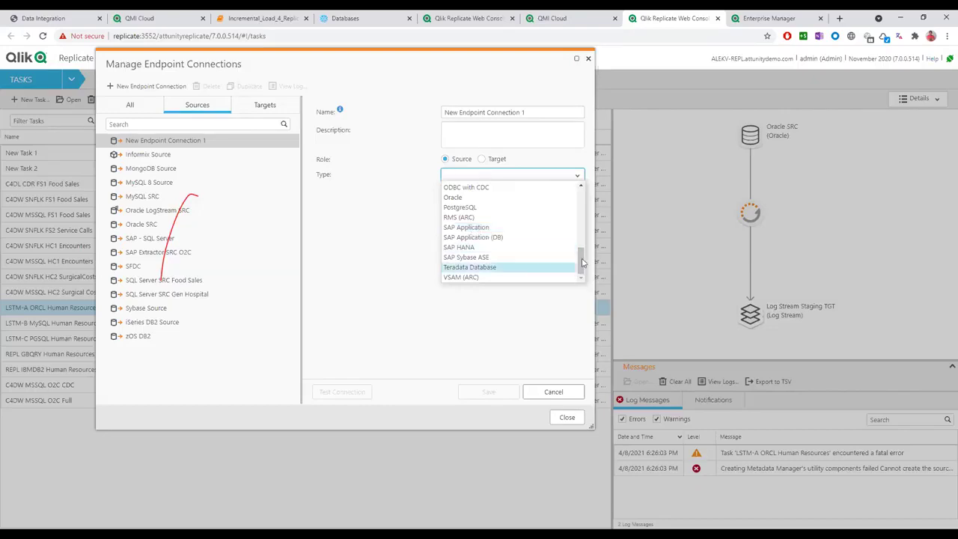
pyautogui.scroll(2, 583, 245)
pyautogui.scroll(2, 582, 245)
pyautogui.moveTo(581, 222); pyautogui.dragTo(577, 245)
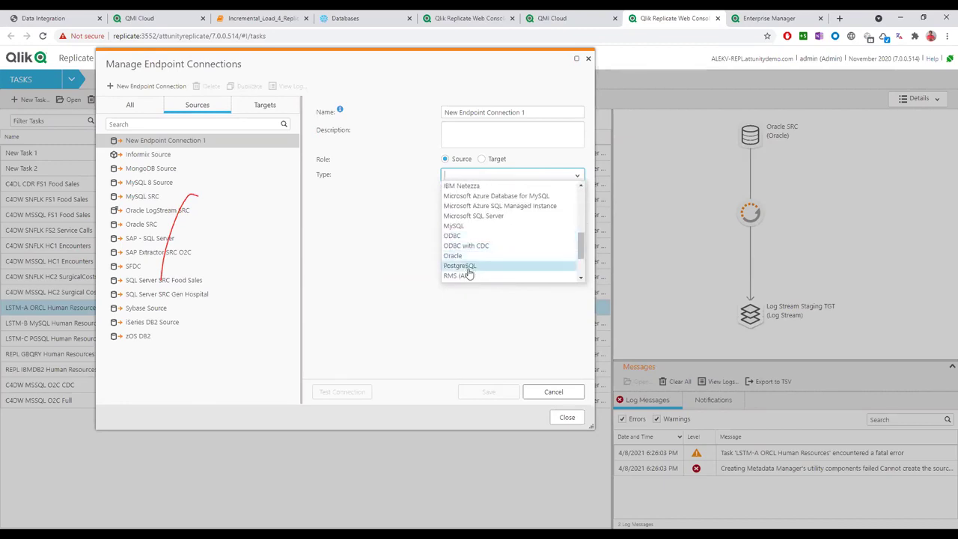
pyautogui.click(581, 271)
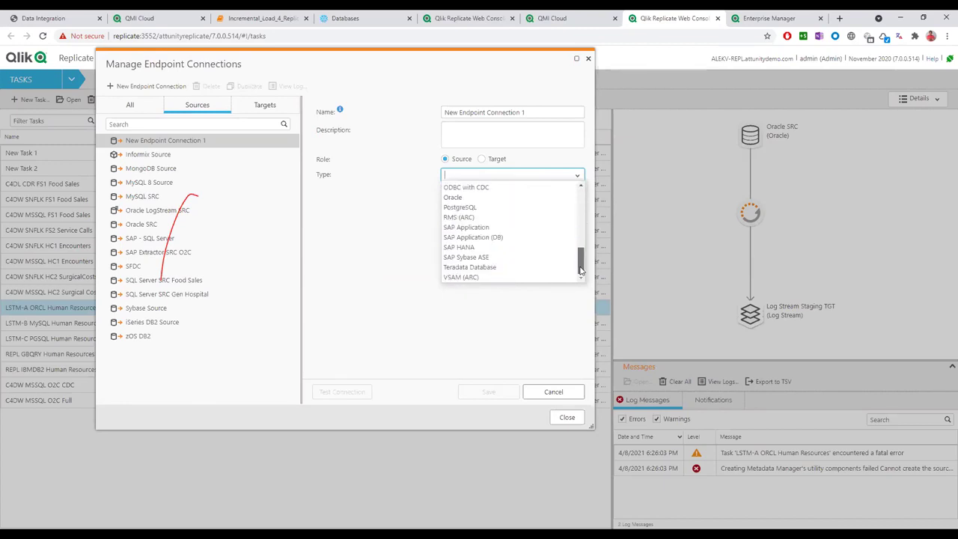
pyautogui.scroll(3, 491, 247)
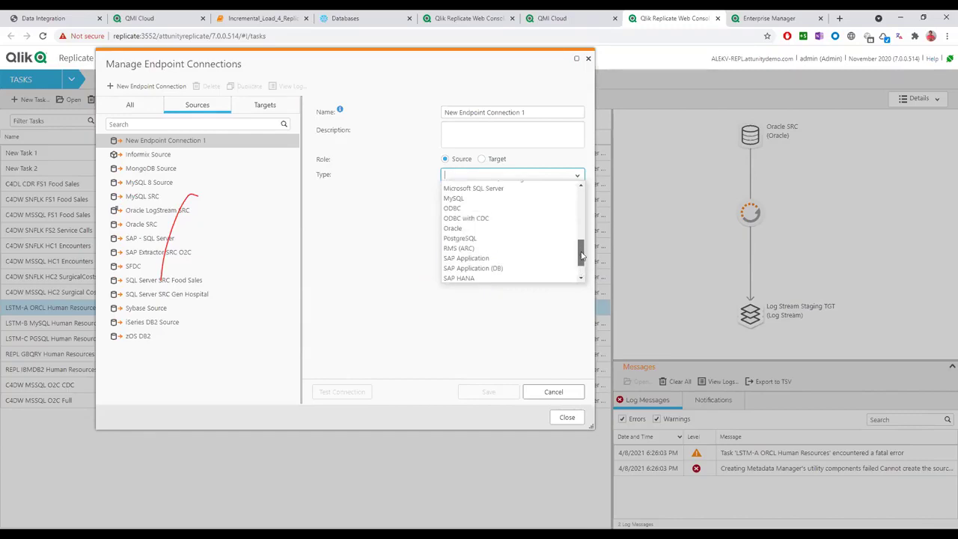
pyautogui.scroll(-3, 491, 260)
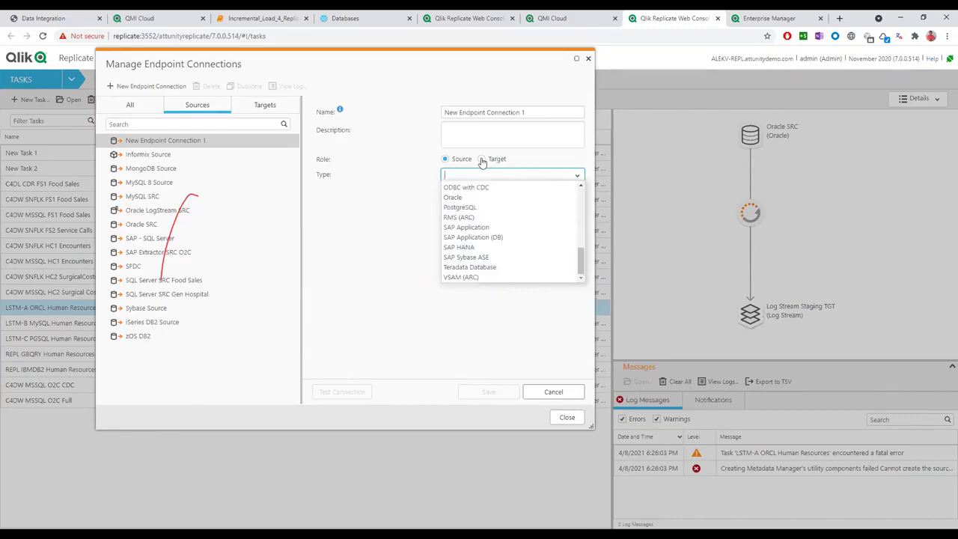
# Change the new endpoint's role to Target, review the available target types, then discard the endpoint and close the connection manager.
pyautogui.click(483, 160)
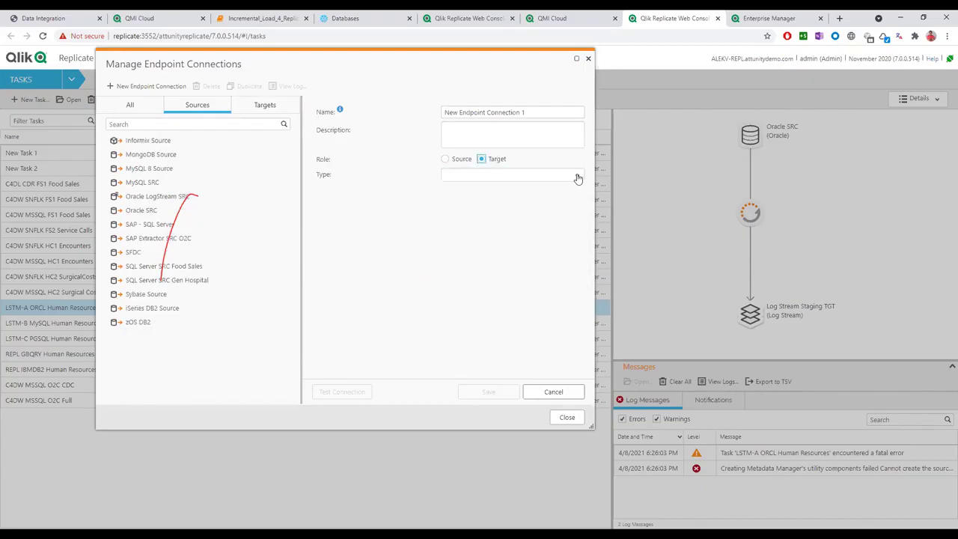
pyautogui.click(577, 178)
pyautogui.moveTo(582, 217); pyautogui.dragTo(582, 192)
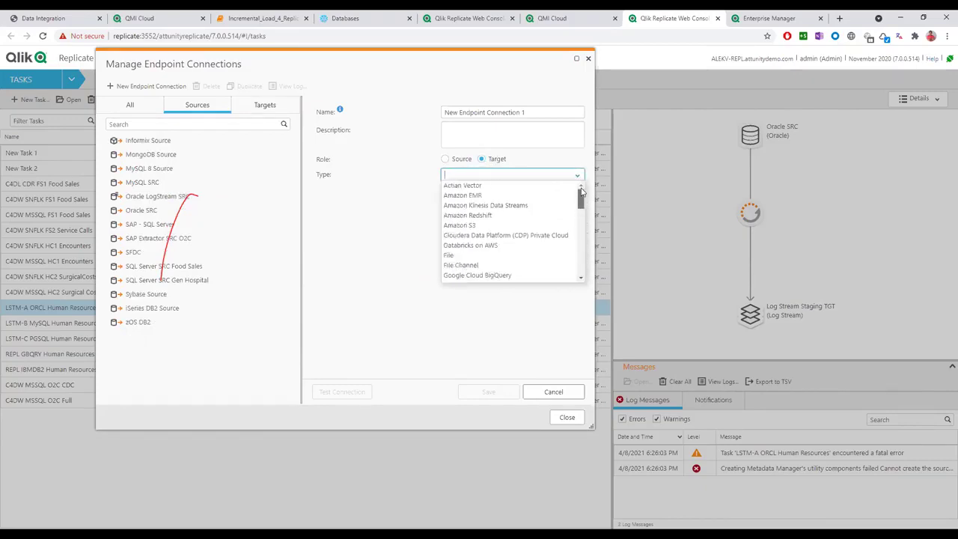
pyautogui.click(391, 247)
pyautogui.click(685, 391)
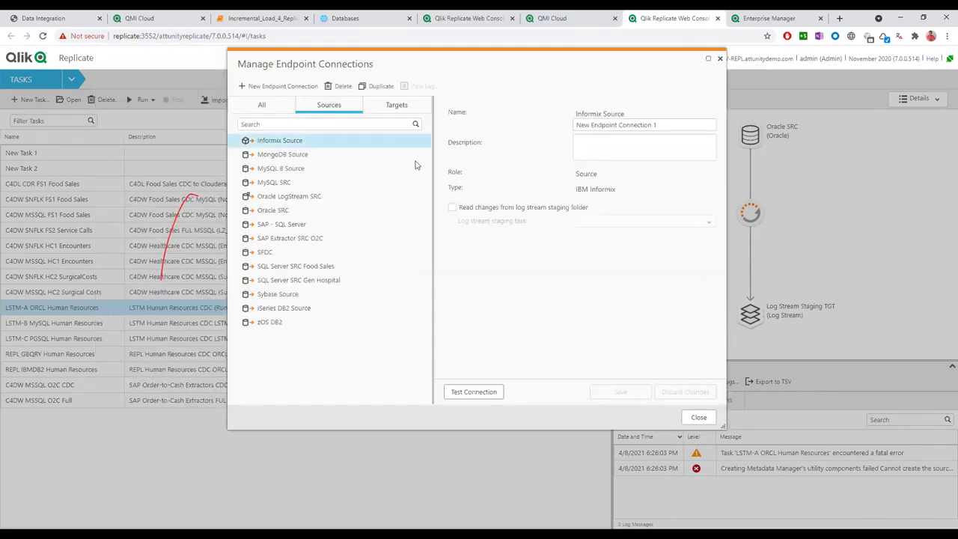
pyautogui.click(720, 59)
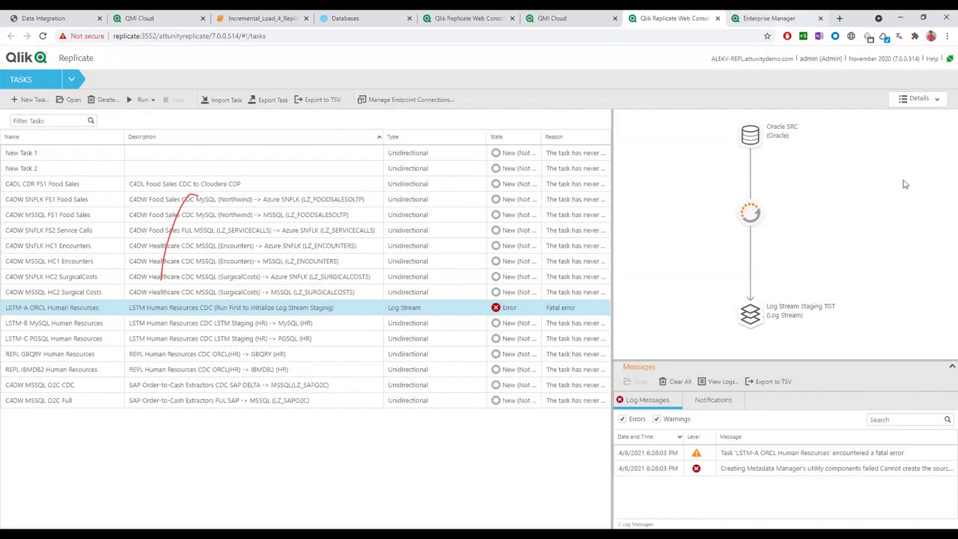
# Switch to Enterprise Manager and check why a greyed-out task of TONNK Replicate is not monitored.
pyautogui.click(778, 18)
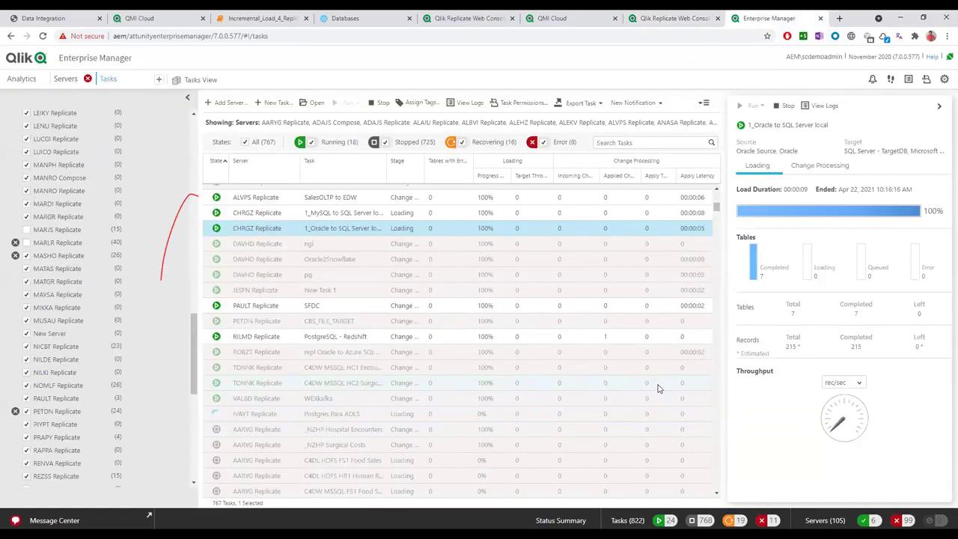
pyautogui.moveTo(658, 387)
pyautogui.moveTo(557, 381)
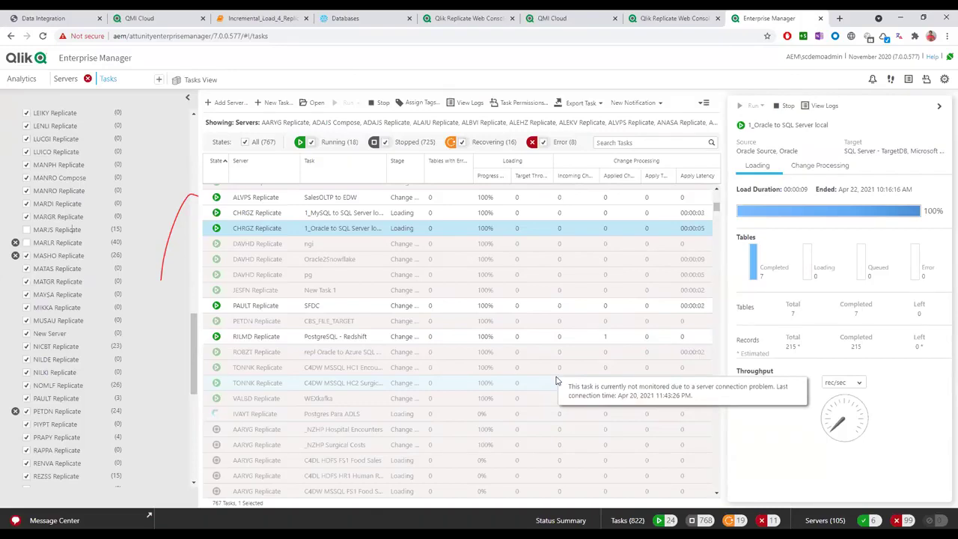
# Compare the task lists of the two Qlik Replicate consoles, ending on the qdi.platform console.
pyautogui.click(470, 18)
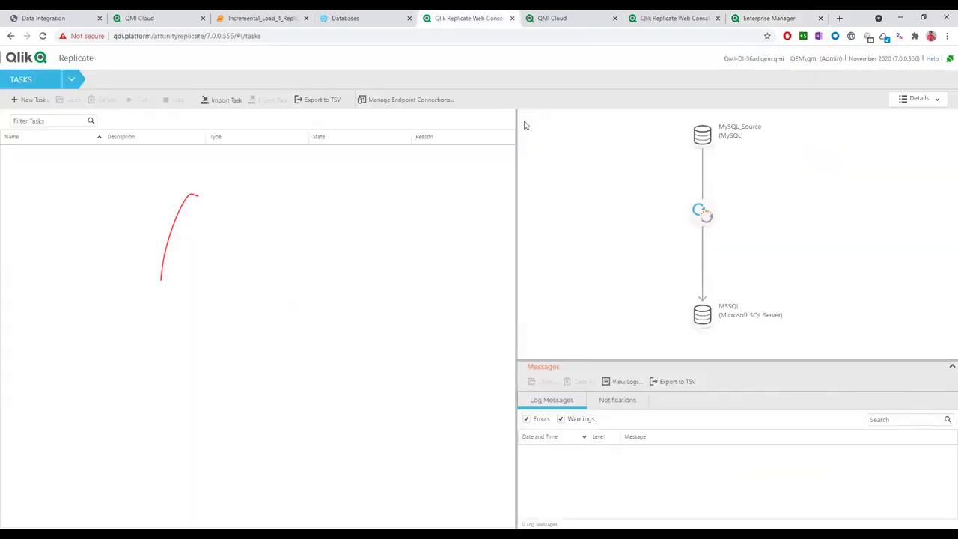
pyautogui.click(656, 24)
pyautogui.moveTo(84, 160); pyautogui.dragTo(80, 400)
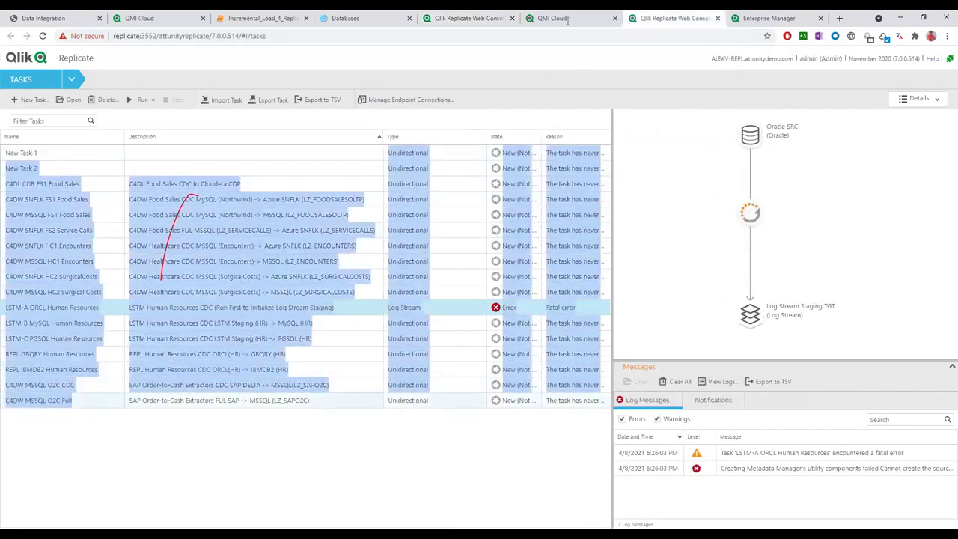
pyautogui.click(471, 18)
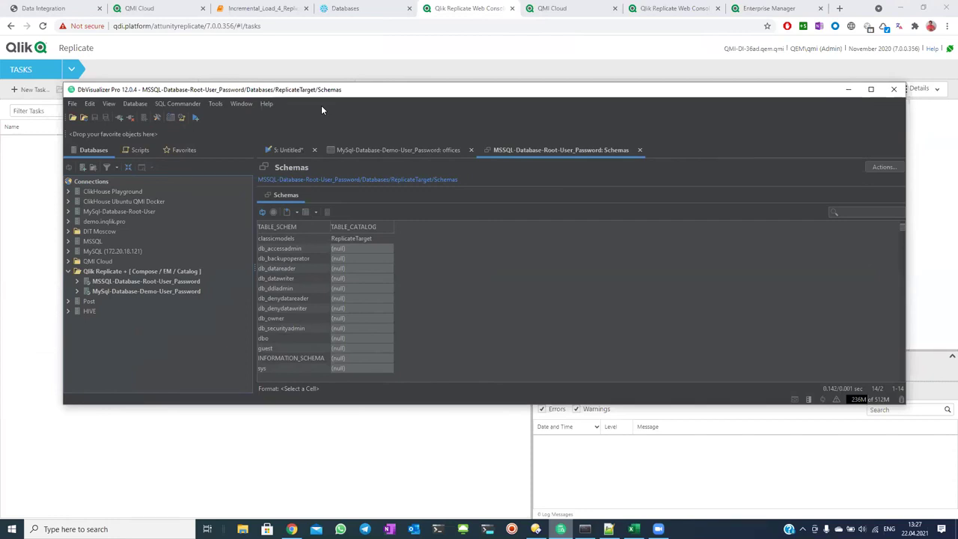
# Switch to DbVisualizer and expand the MySql-Database-Demo-User_Password connection down to the tables of the classicmodels database.
pyautogui.moveTo(421, 89); pyautogui.dragTo(570, 44)
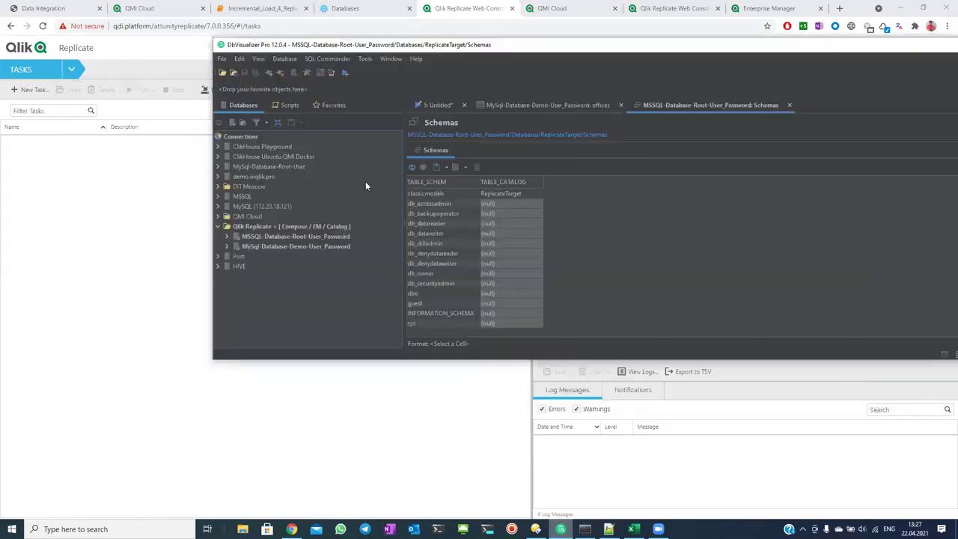
pyautogui.click(226, 246)
pyautogui.click(236, 256)
pyautogui.moveTo(404, 218); pyautogui.dragTo(453, 218)
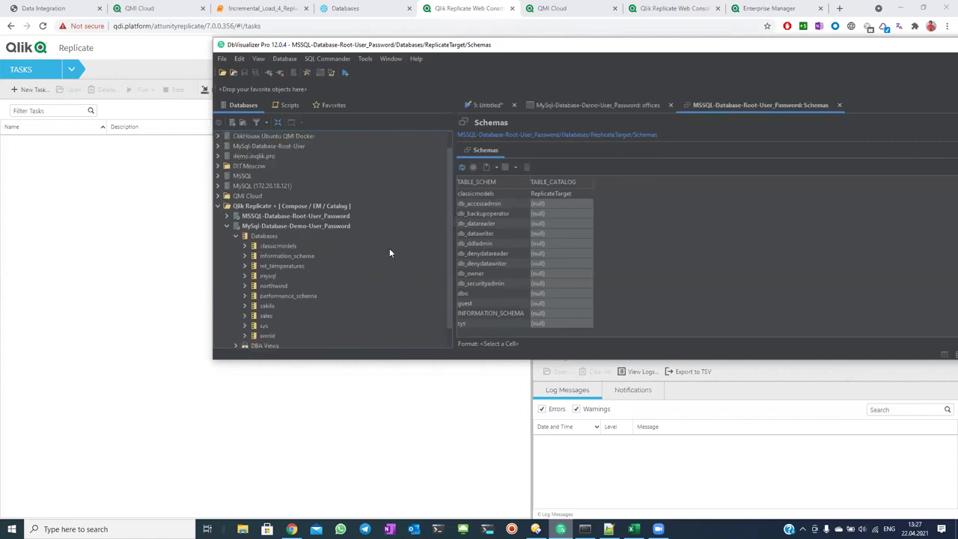
pyautogui.click(244, 265)
pyautogui.click(254, 276)
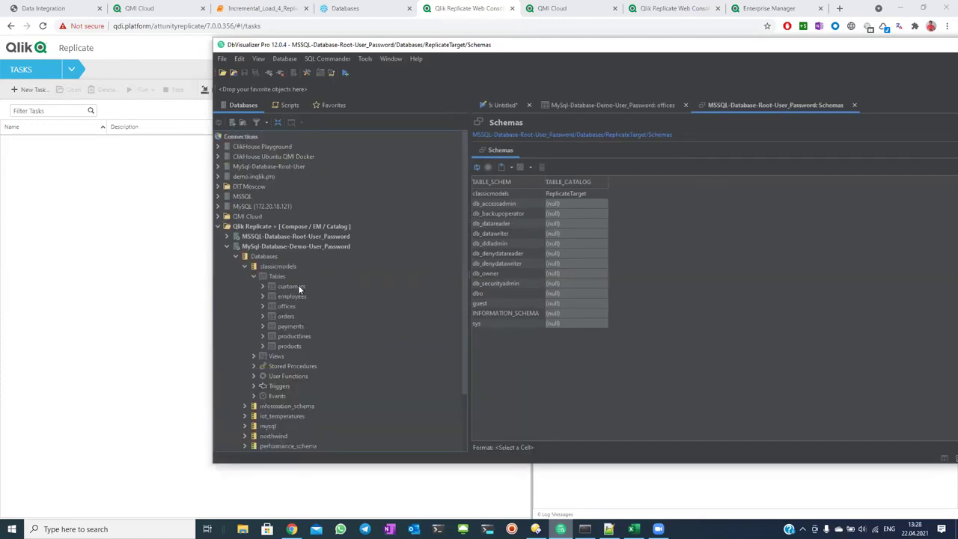
# Select all the classicmodels tables from customers through products to highlight the source data.
pyautogui.click(298, 286)
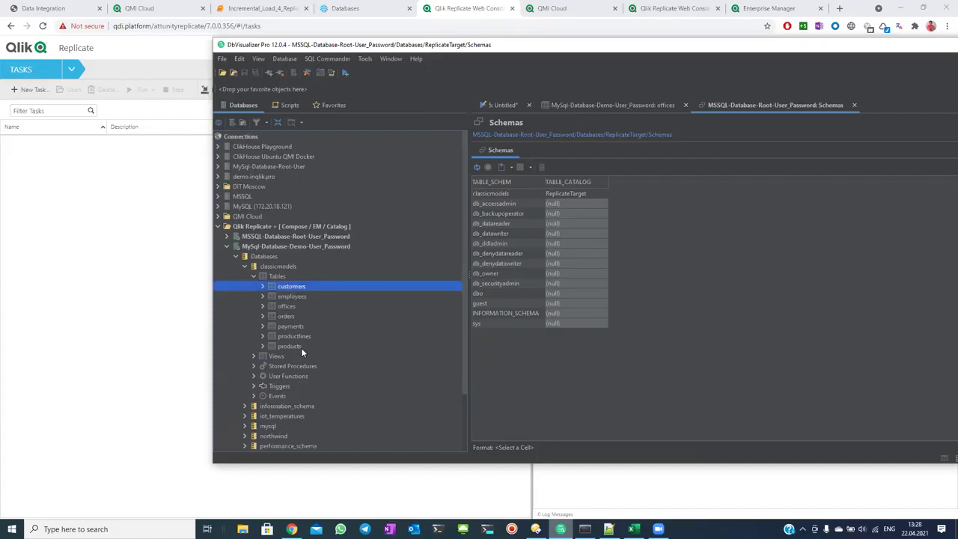
pyautogui.keyDown('shift'); pyautogui.click(290, 346); pyautogui.keyUp('shift')
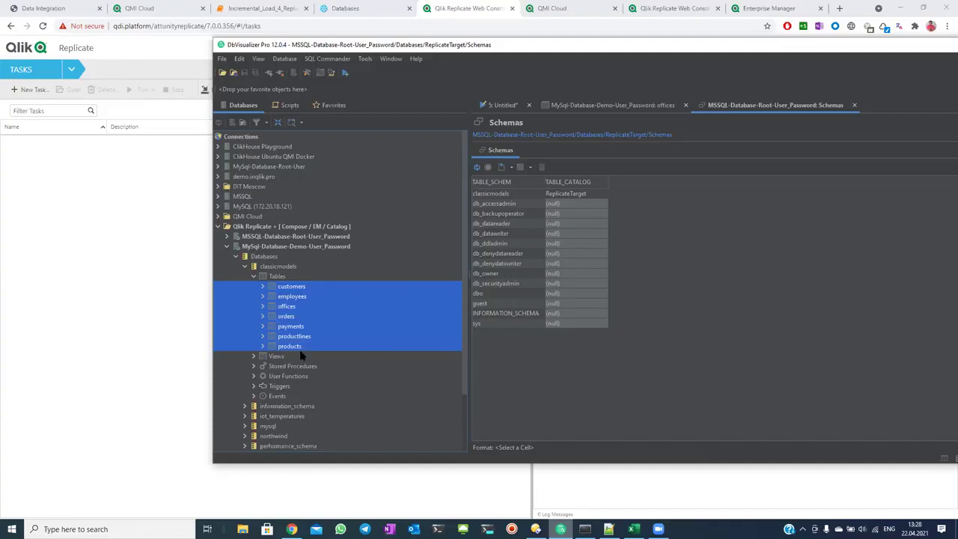
pyautogui.click(276, 286)
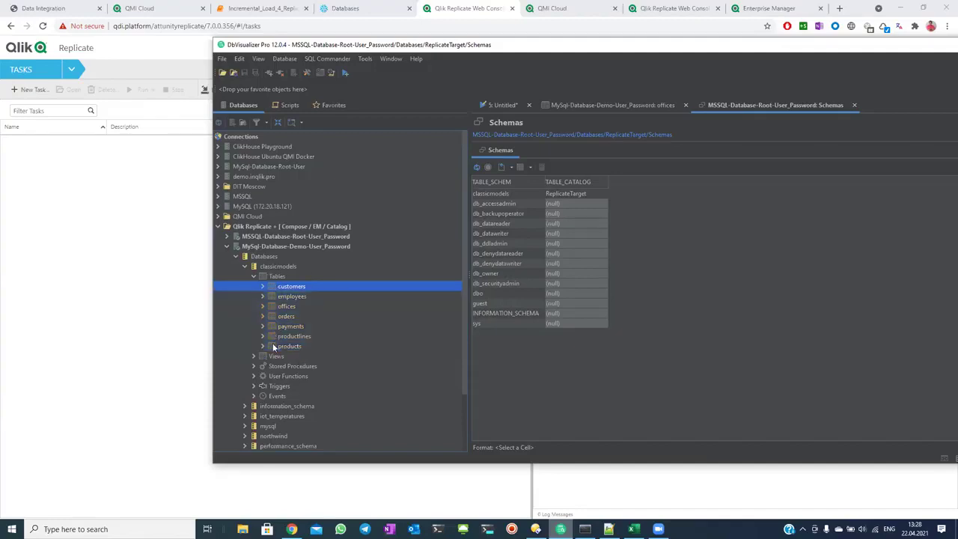
pyautogui.click(274, 347)
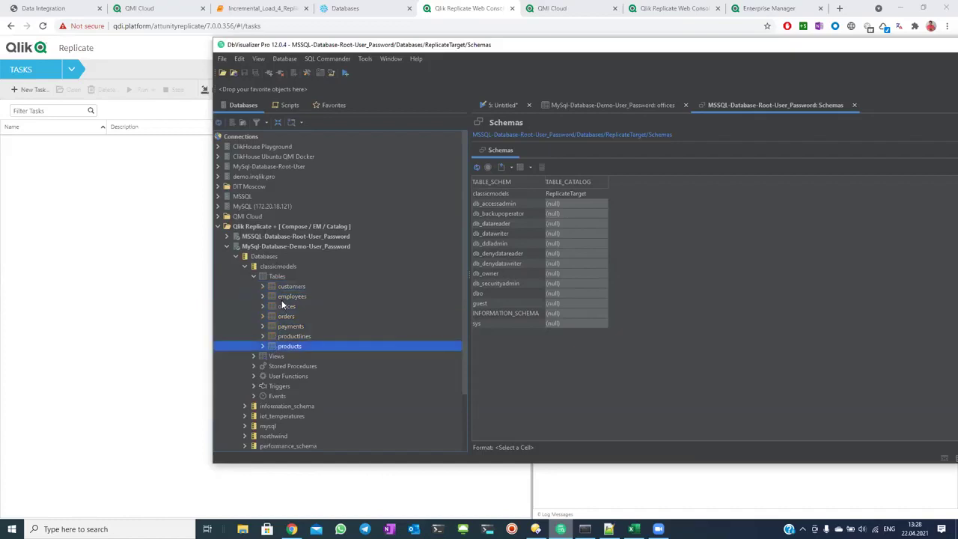
pyautogui.keyDown('shift'); pyautogui.click(280, 287); pyautogui.keyUp('shift')
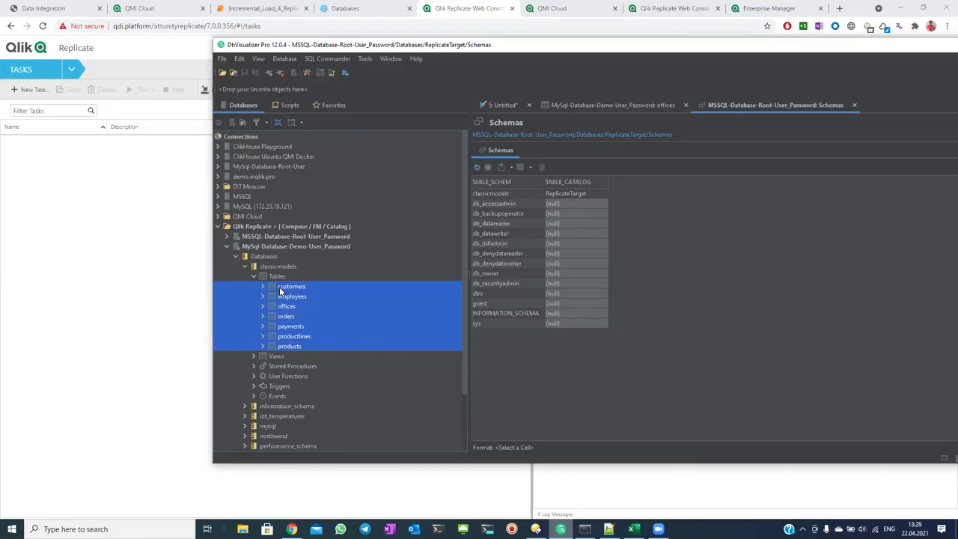
# Expand the MSSQL-Database-Root-User_Password connection and review the schemas of its ReplicateTarget database.
pyautogui.click(226, 237)
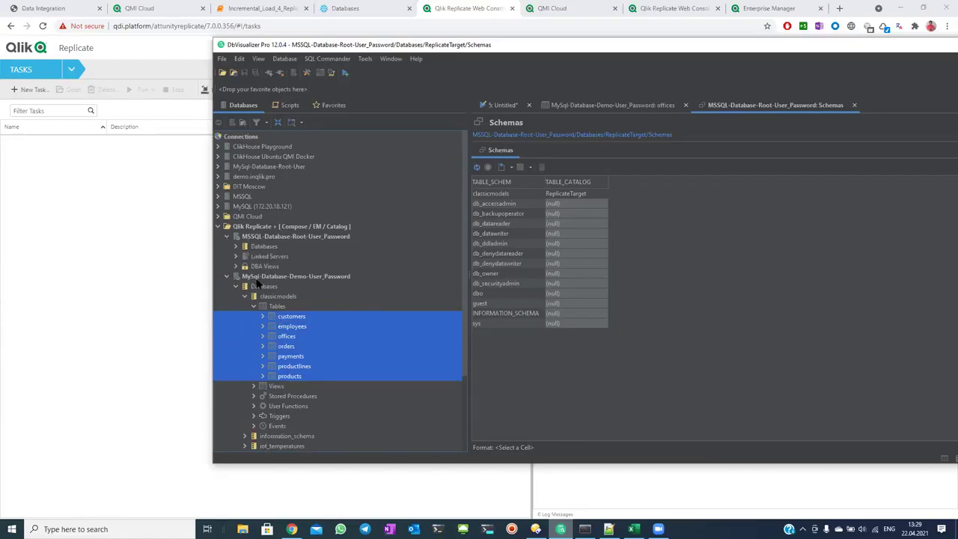
pyautogui.click(235, 249)
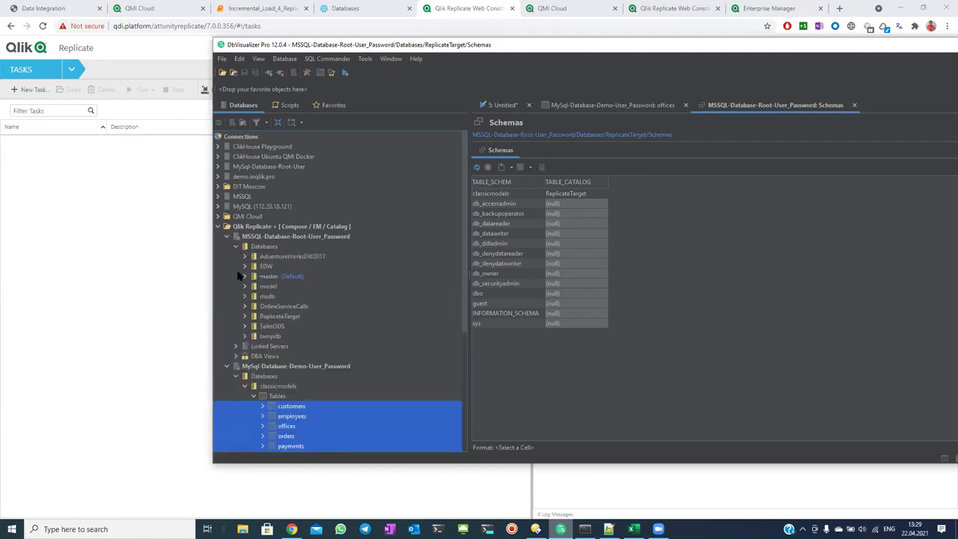
pyautogui.doubleClick(257, 318)
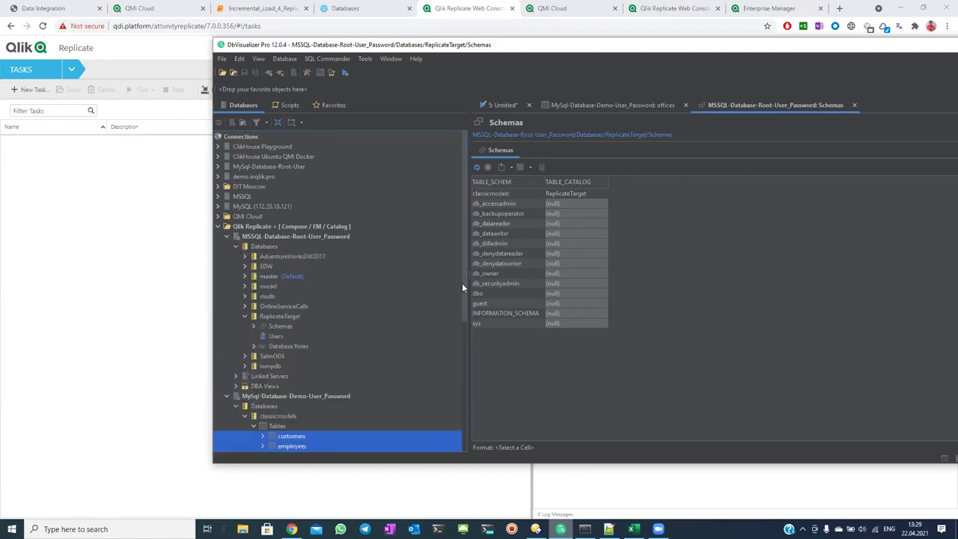
pyautogui.scroll(-2, 330, 272)
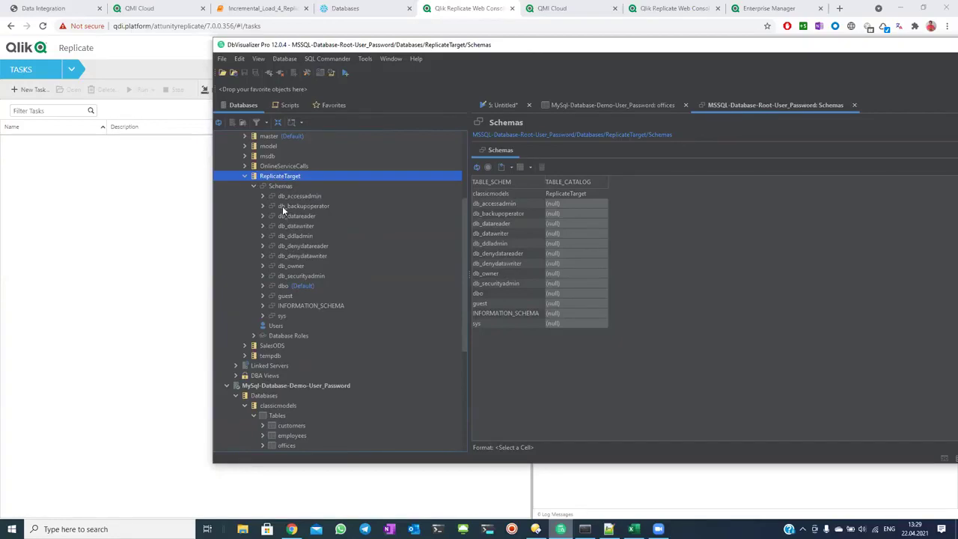
pyautogui.scroll(3, 307, 267)
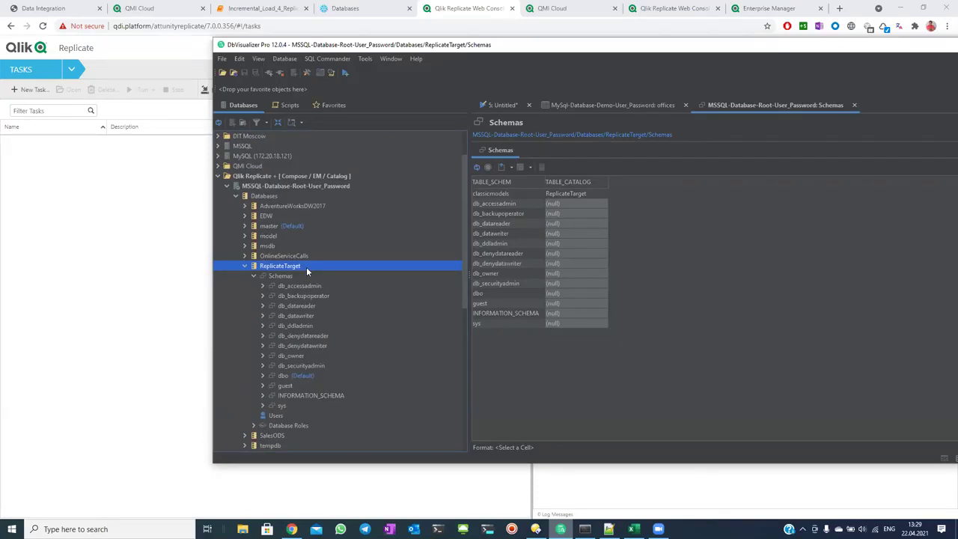
pyautogui.scroll(-3, 306, 269)
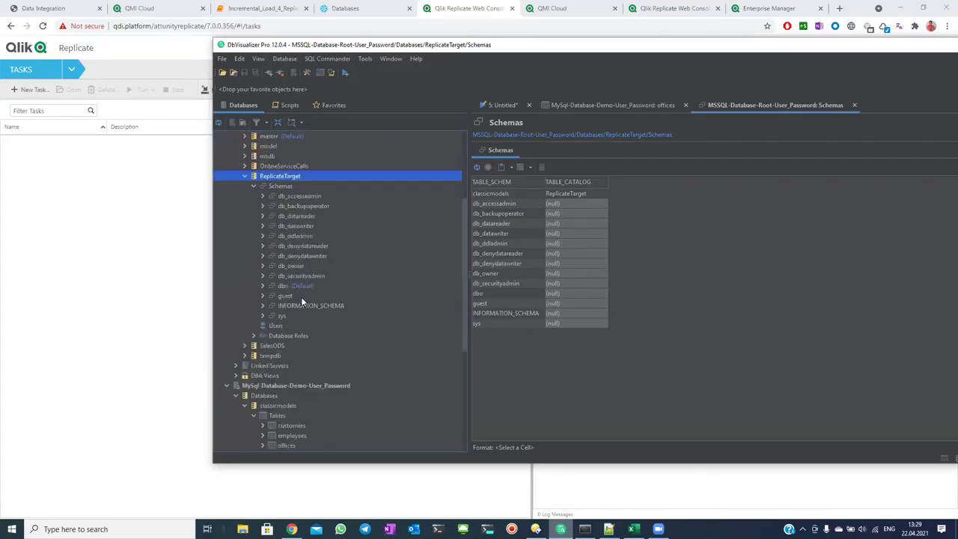
# Select the MySql-Database-Demo-User_Password connection as the source, followed by MSSQL-Database-Root-User_Password as the target.
pyautogui.click(260, 386)
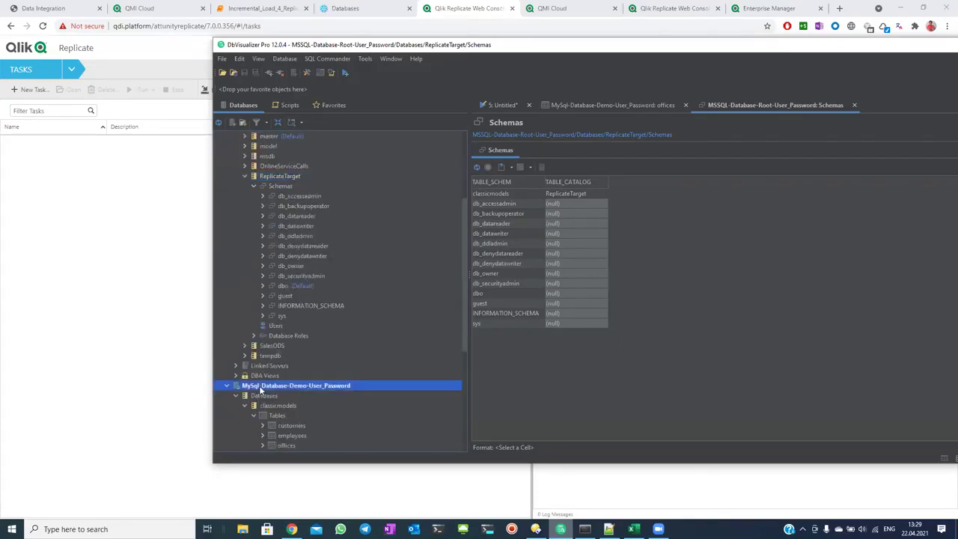
pyautogui.scroll(3, 284, 323)
pyautogui.click(251, 188)
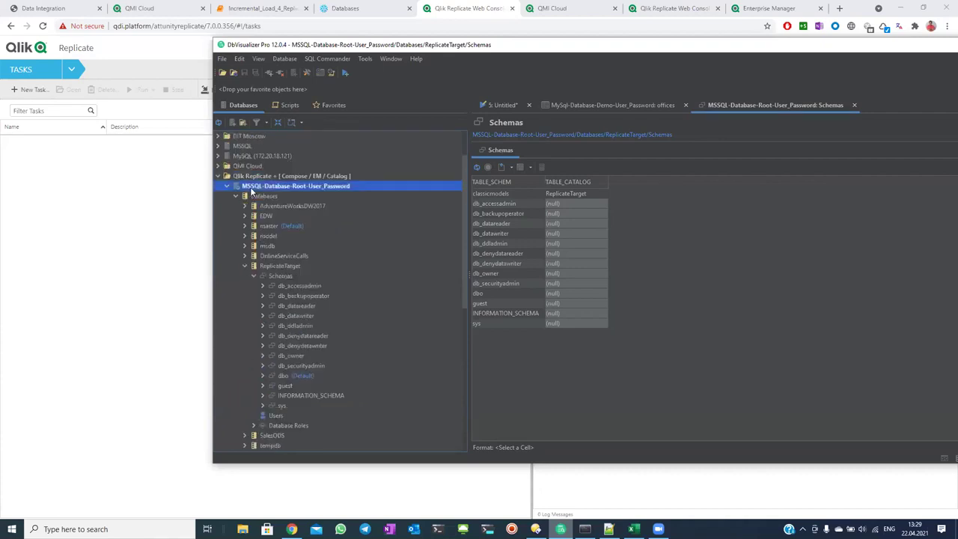
# Return to the qdi.platform Qlik Replicate console and open the endpoint connection manager to view the MSSQL target settings.
pyautogui.click(136, 200)
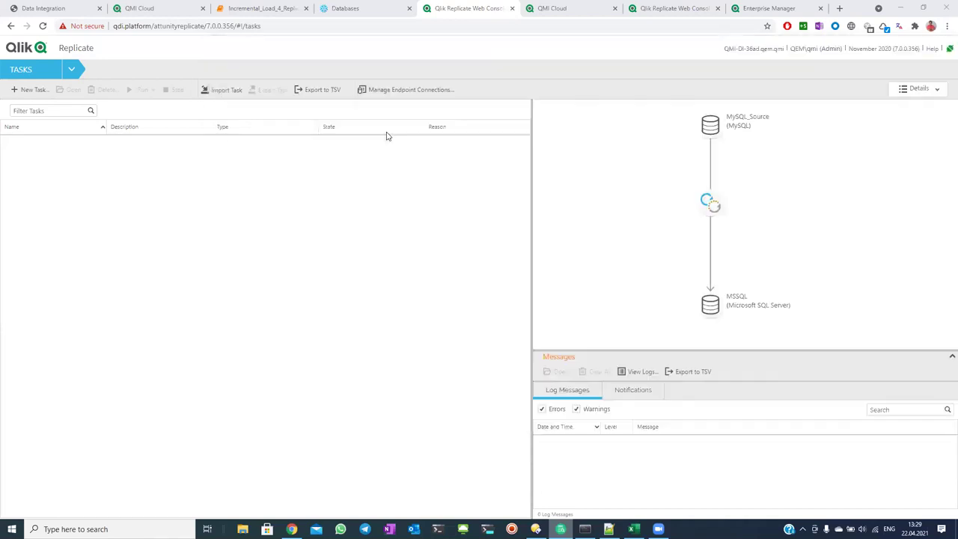
pyautogui.click(413, 91)
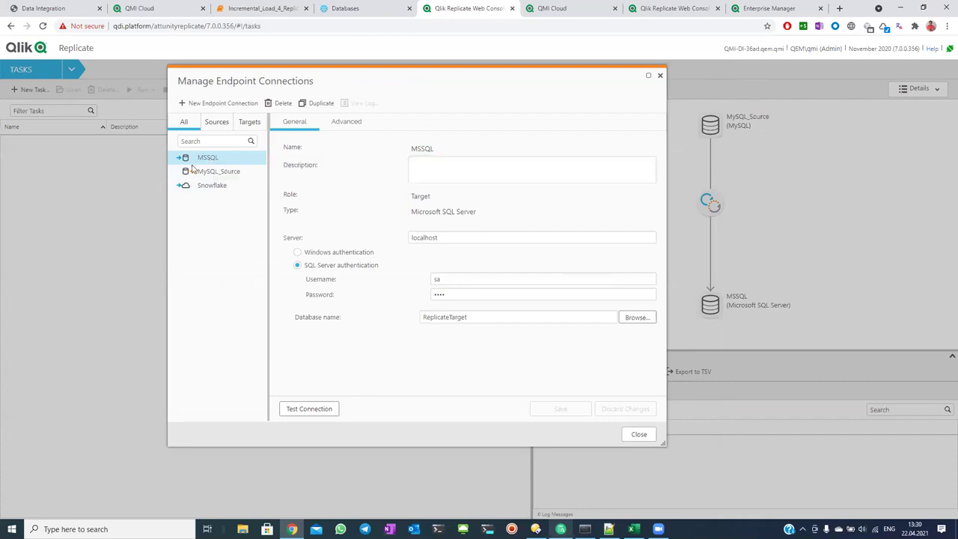
# Enter "Новая система" as the MSSQL endpoint's description and save the change.
pyautogui.click(440, 169)
pyautogui.hotkey('alt', 'shift')
pyautogui.write('Нова')
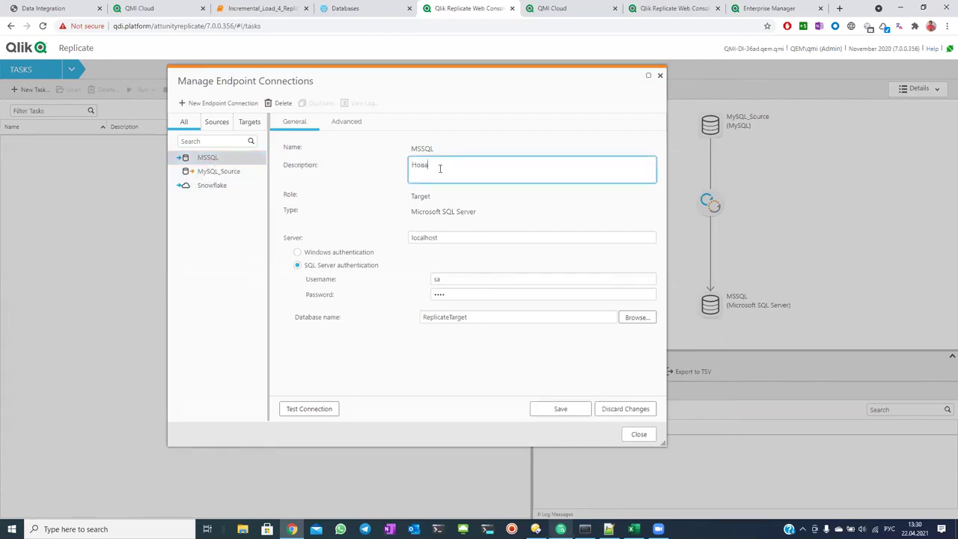
pyautogui.write('я система')
pyautogui.click(221, 174)
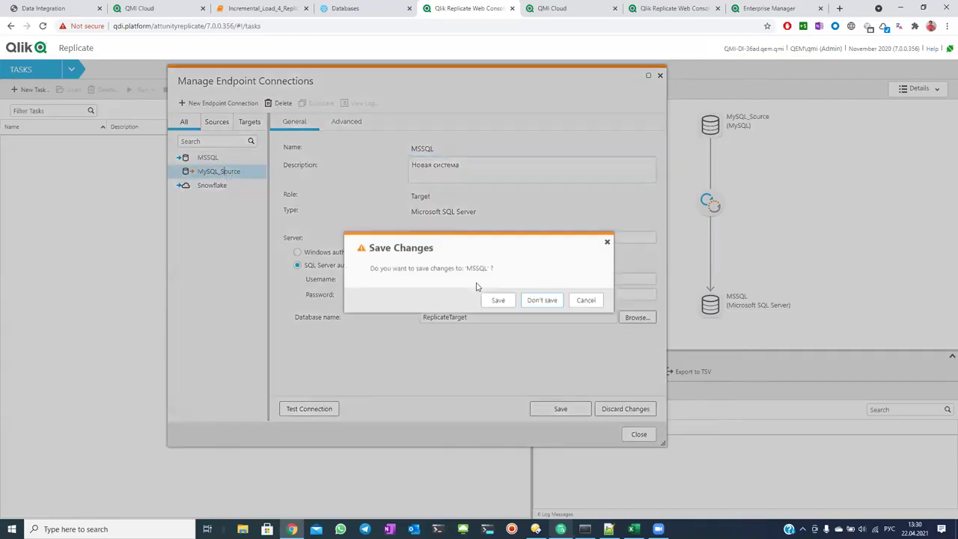
pyautogui.click(499, 306)
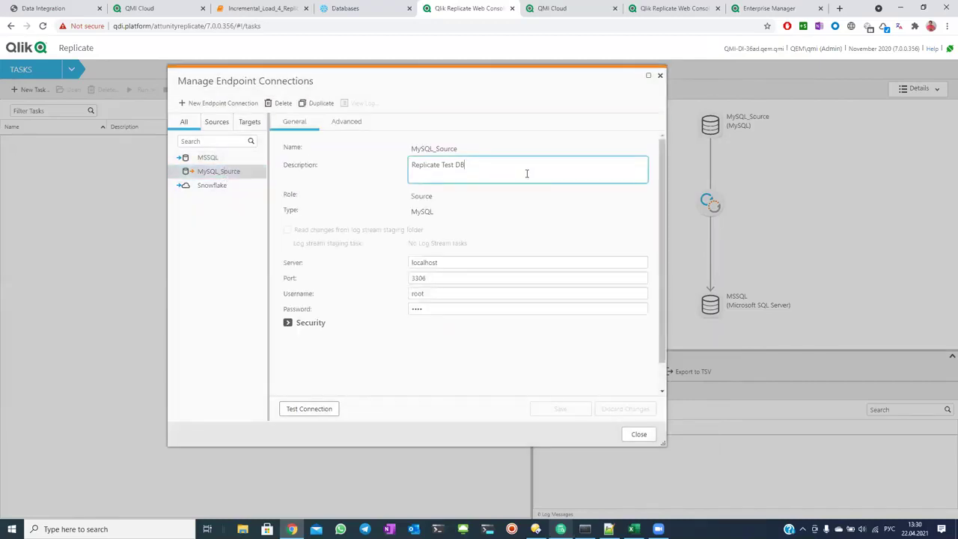
# Extend the MySQL_Source endpoint's description to "Replicate Test DB - CRM", save it and close the endpoint manager.
pyautogui.write('-')
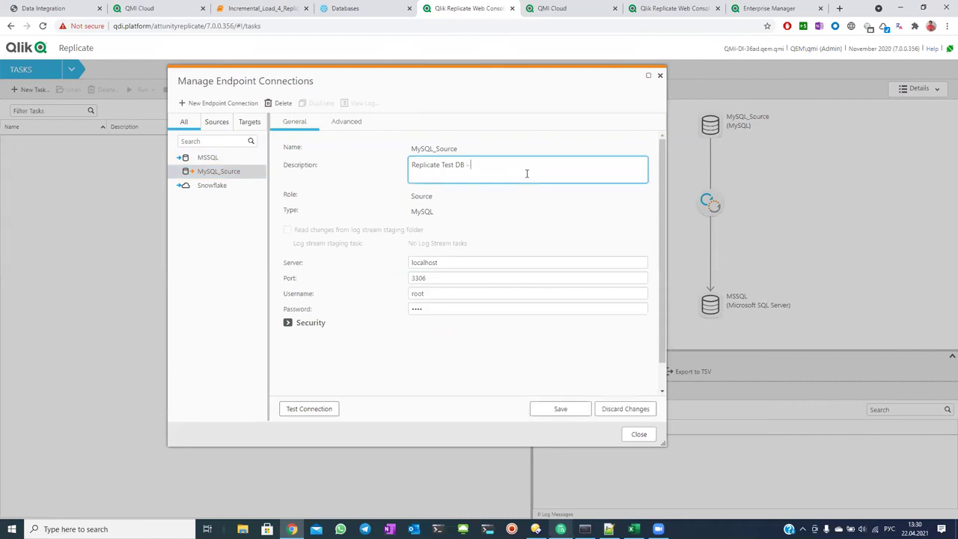
pyautogui.hotkey('alt', 'shift')
pyautogui.write('CRM')
pyautogui.click(561, 411)
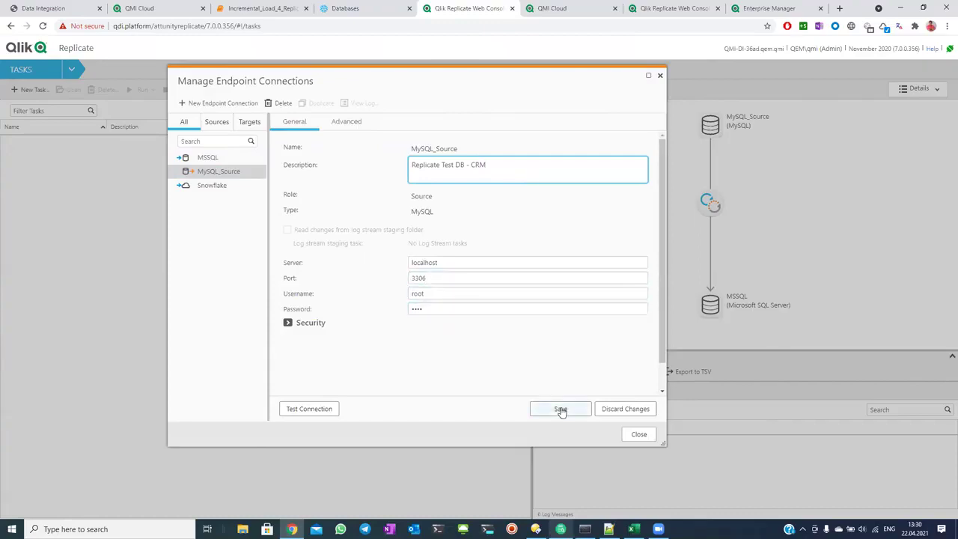
pyautogui.click(637, 434)
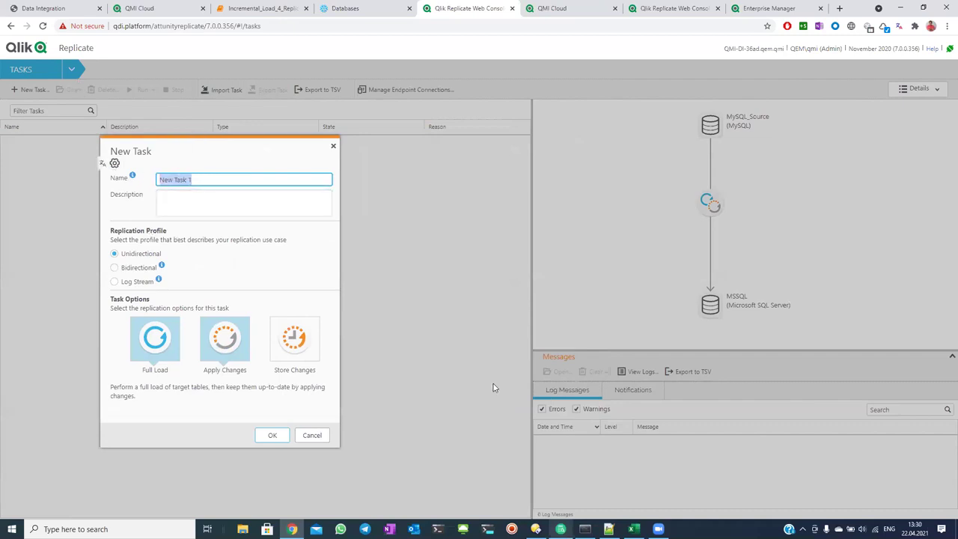
# Create a unidirectional task named Task1 with Full Load, Apply Changes and Store Changes enabled.
pyautogui.write('Task1')
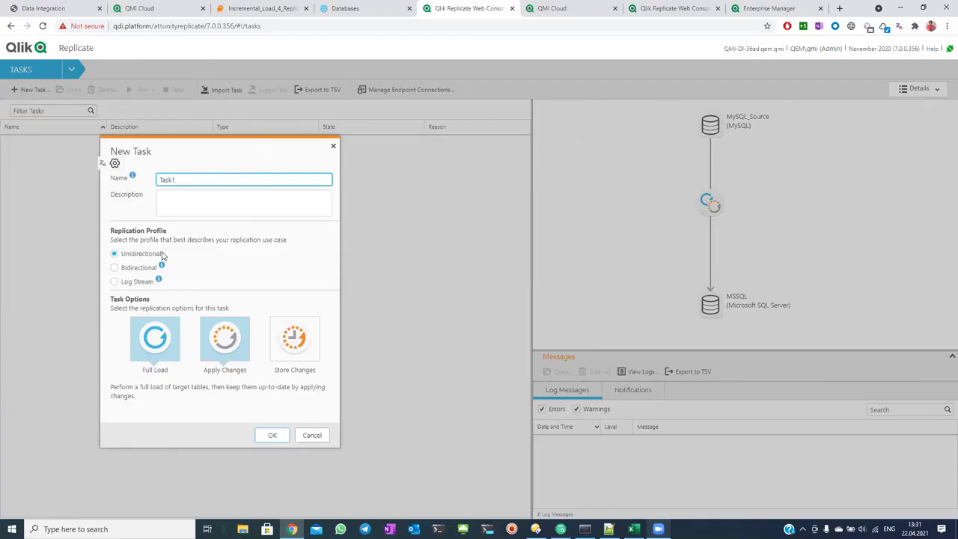
pyautogui.click(290, 353)
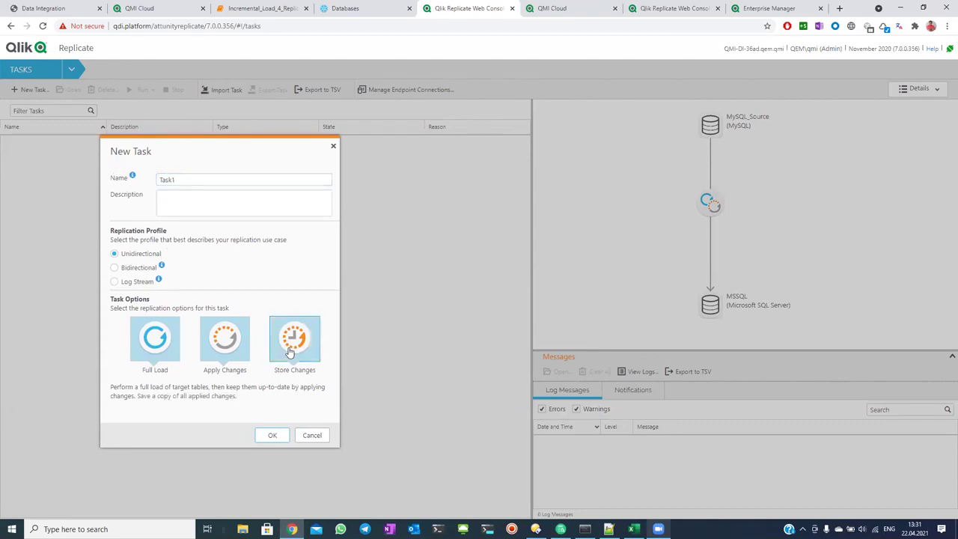
pyautogui.click(272, 436)
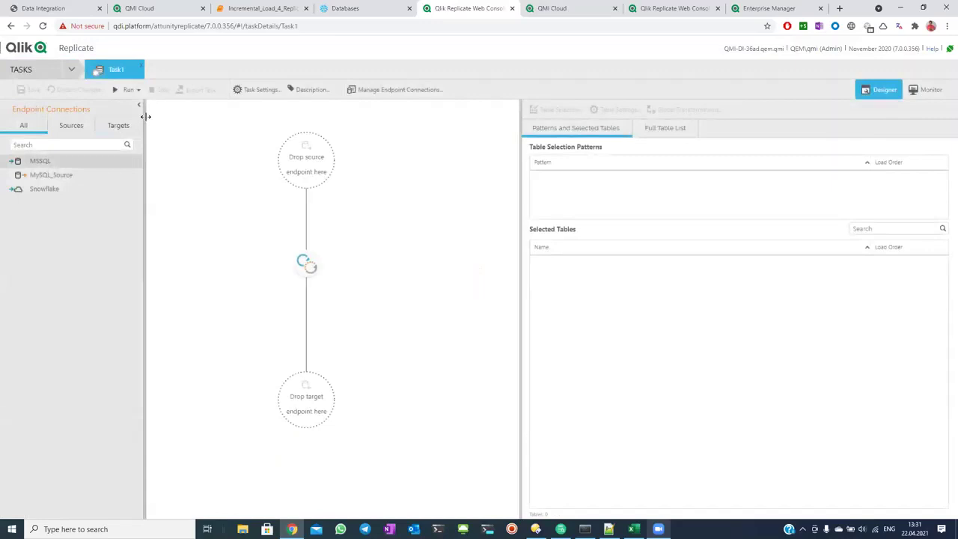
# Assign MySQL_Source as the source endpoint of Task1.
pyautogui.moveTo(146, 117); pyautogui.dragTo(198, 178)
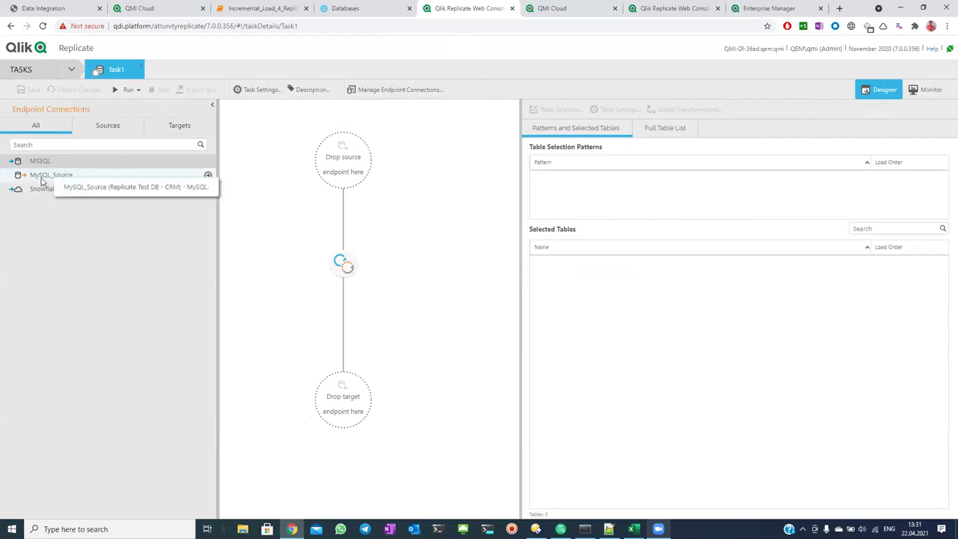
pyautogui.moveTo(43, 180); pyautogui.dragTo(150, 183)
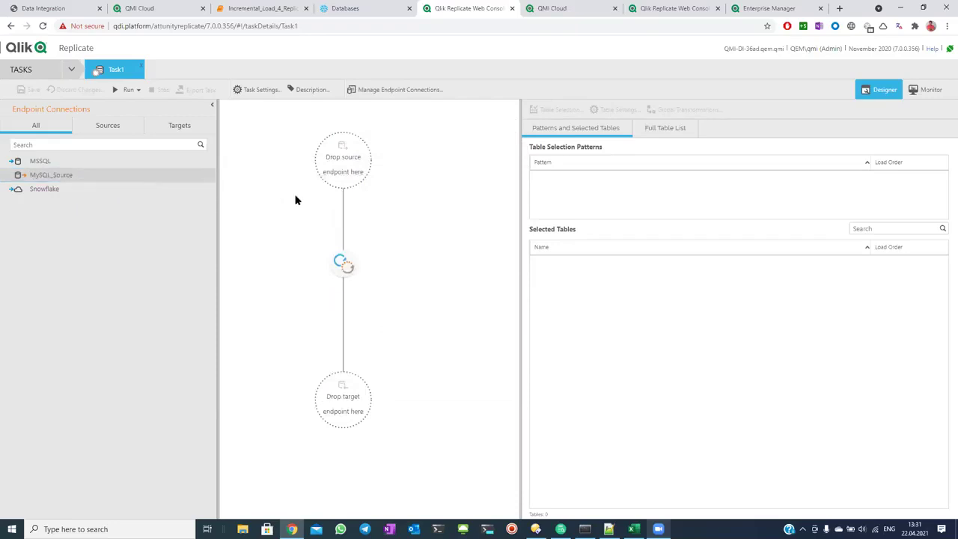
pyautogui.moveTo(145, 179)
pyautogui.click(208, 177)
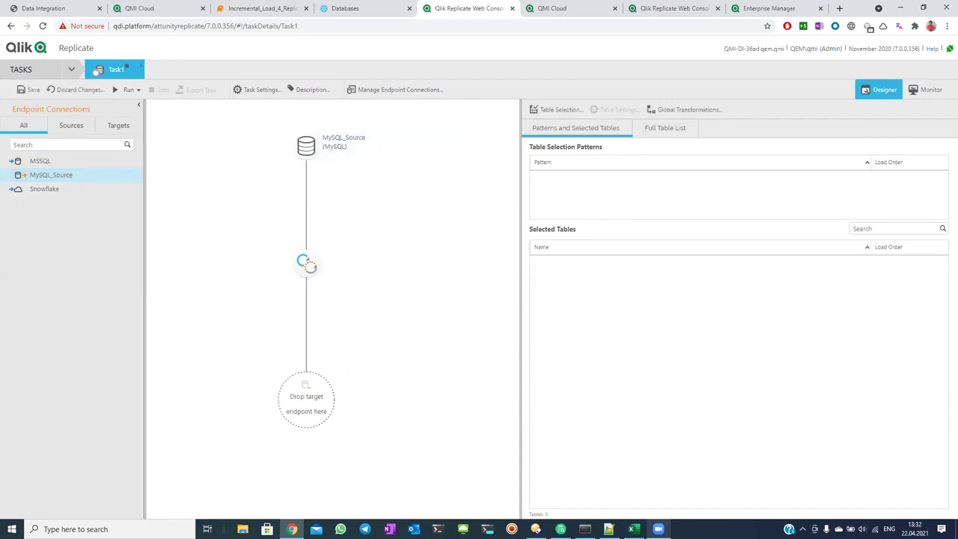
# Switch to DbVisualizer and view the data of the customers table in the MySQL classicmodels database.
pyautogui.click(560, 529)
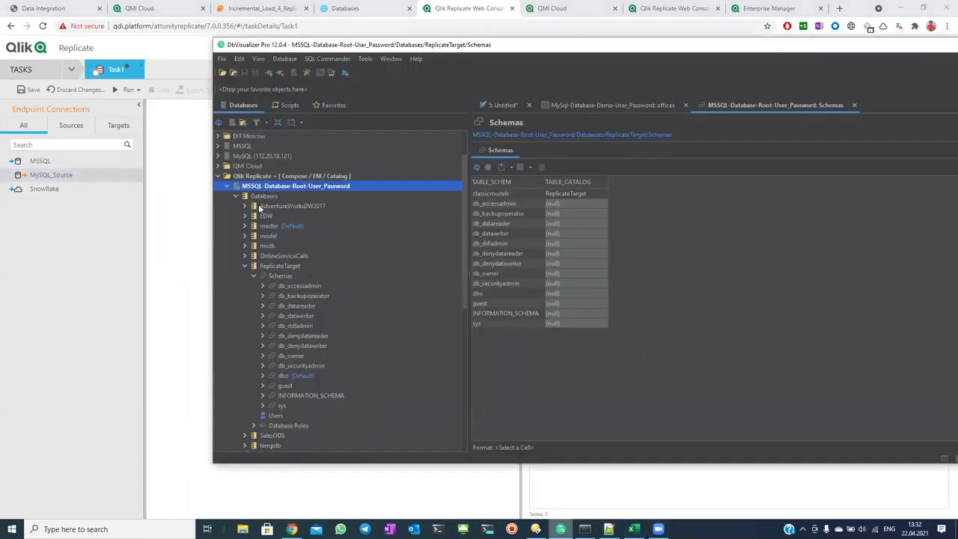
pyautogui.click(446, 164)
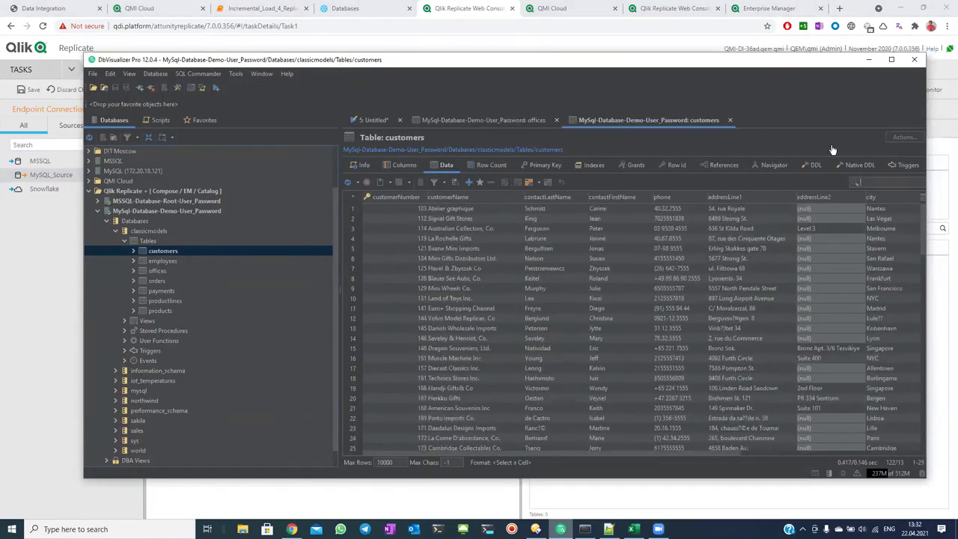
pyautogui.click(869, 60)
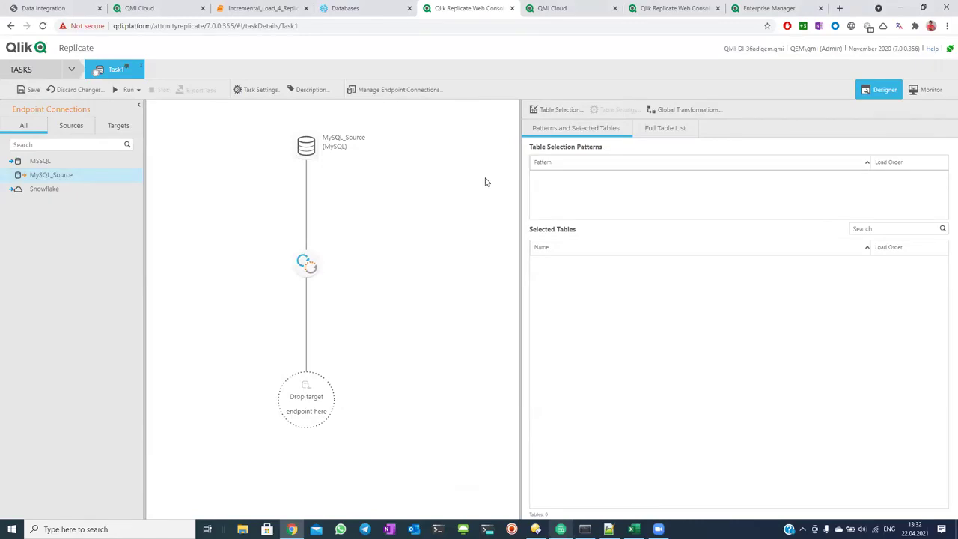
# Assign MSSQL as Task1's target endpoint and add all tables of the classicmodels schema to the task.
pyautogui.moveTo(327, 142)
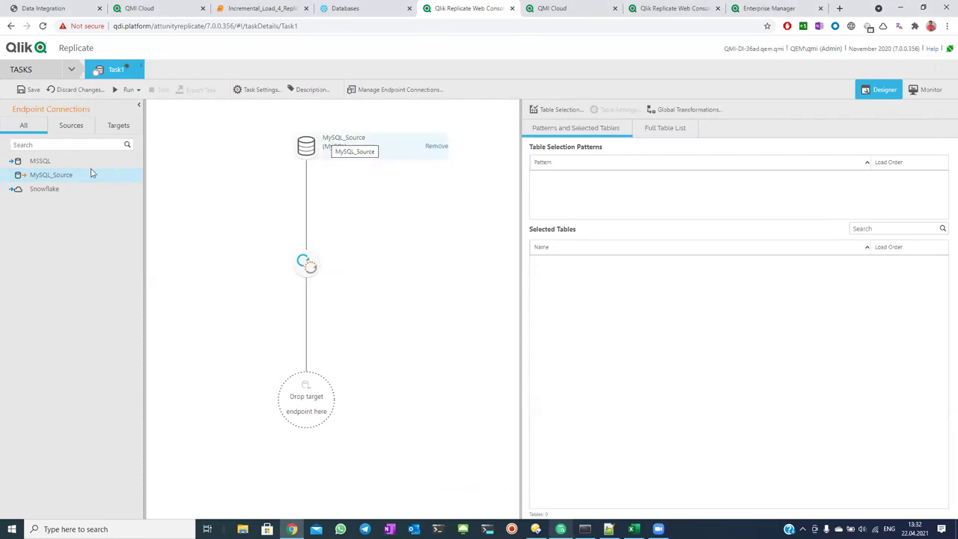
pyautogui.moveTo(64, 162); pyautogui.dragTo(292, 386)
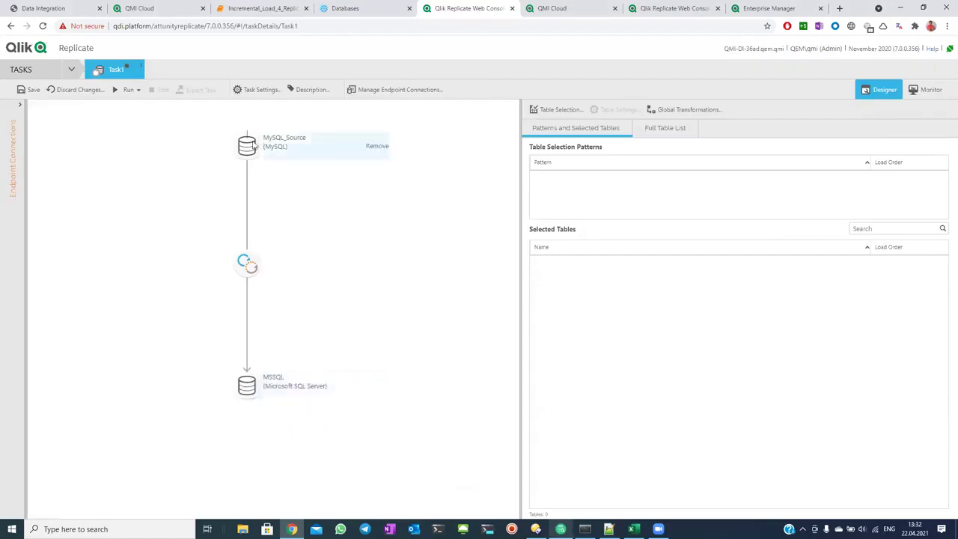
pyautogui.click(558, 110)
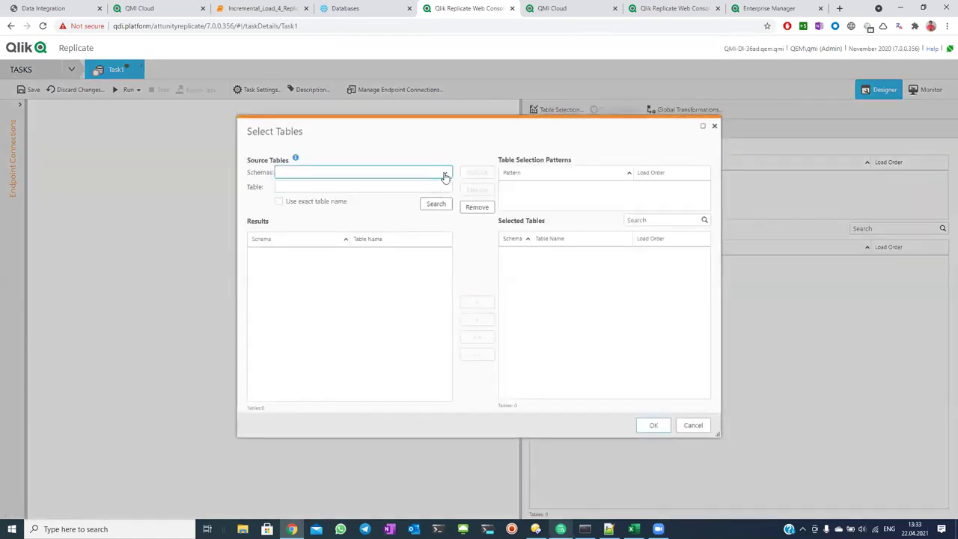
pyautogui.click(445, 175)
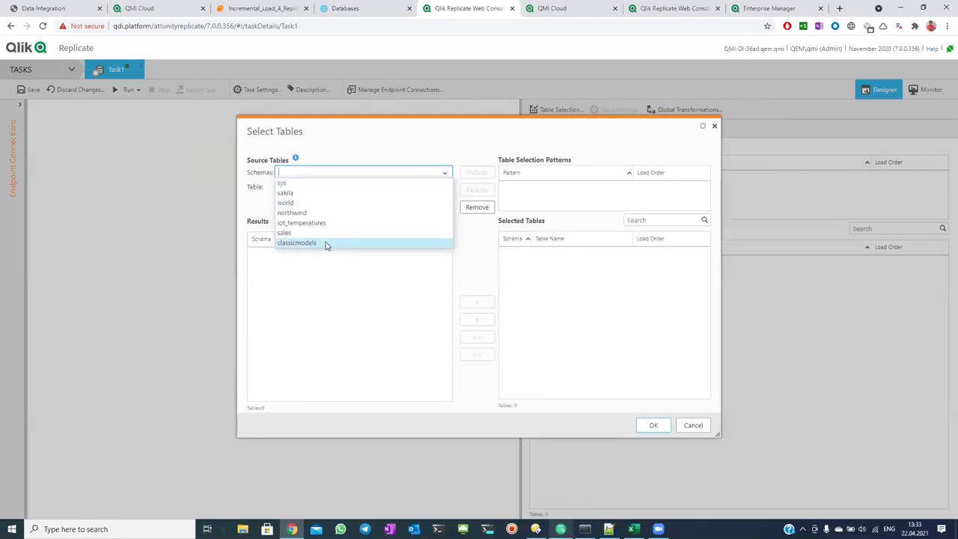
pyautogui.click(325, 243)
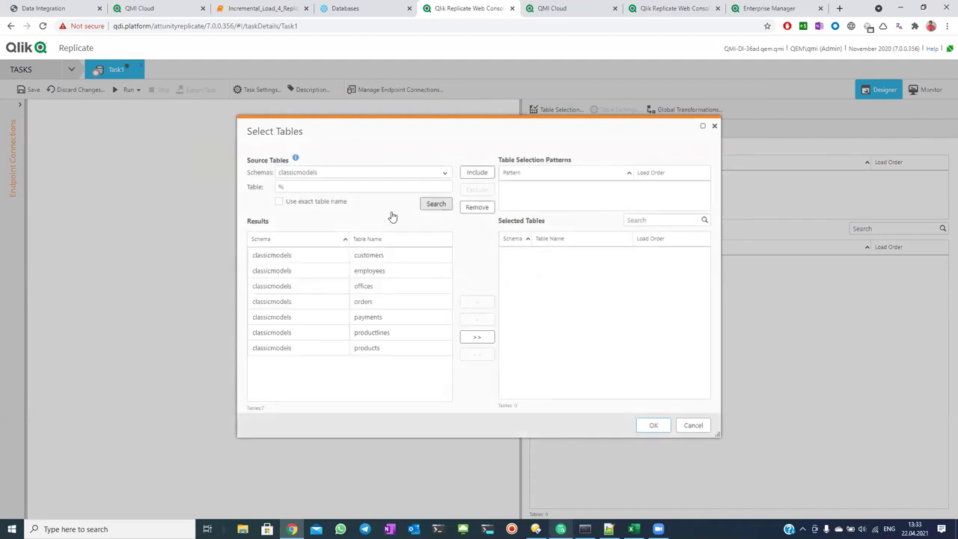
pyautogui.click(482, 340)
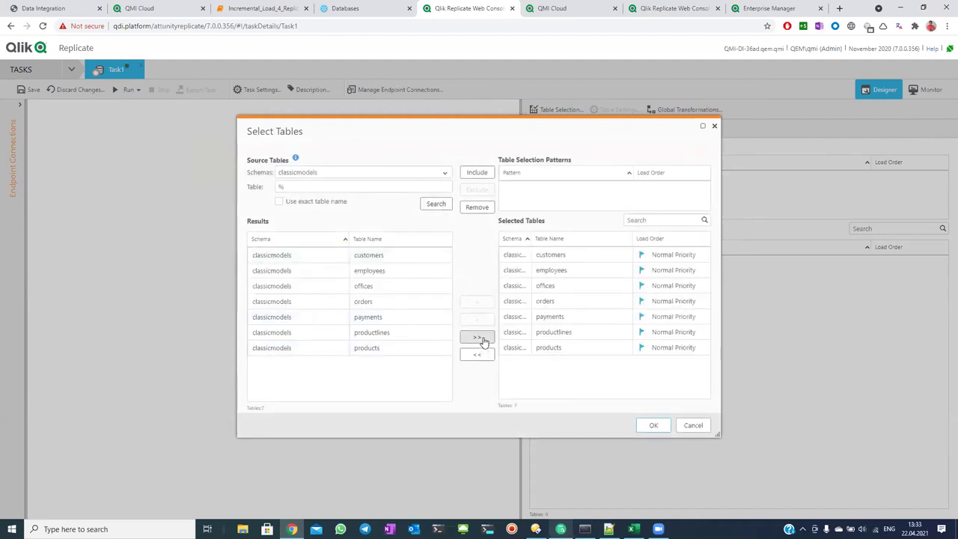
pyautogui.click(649, 425)
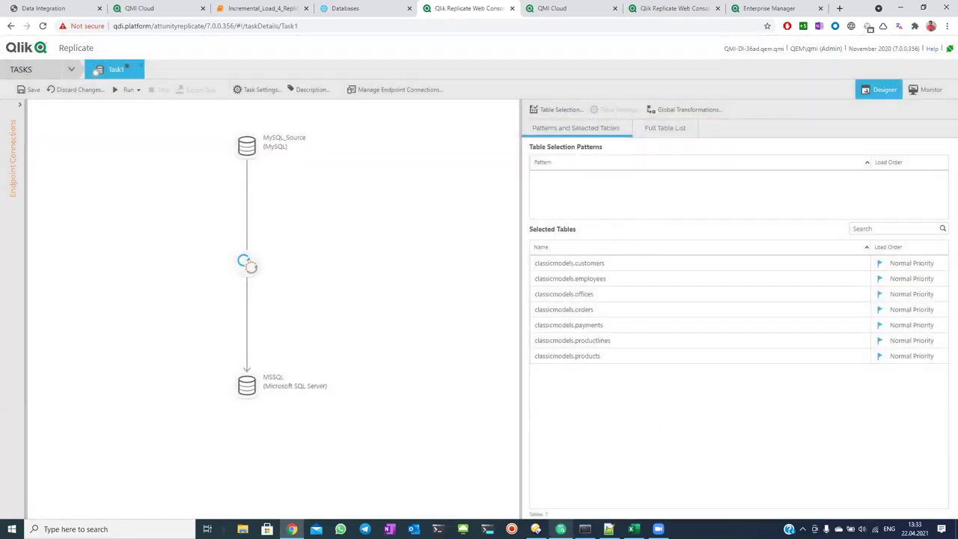
# Check in DbVisualizer which schemas the MSSQL ReplicateTarget database contains before the replication, then return to Replicate.
pyautogui.hotkey('alt', 'Tab')
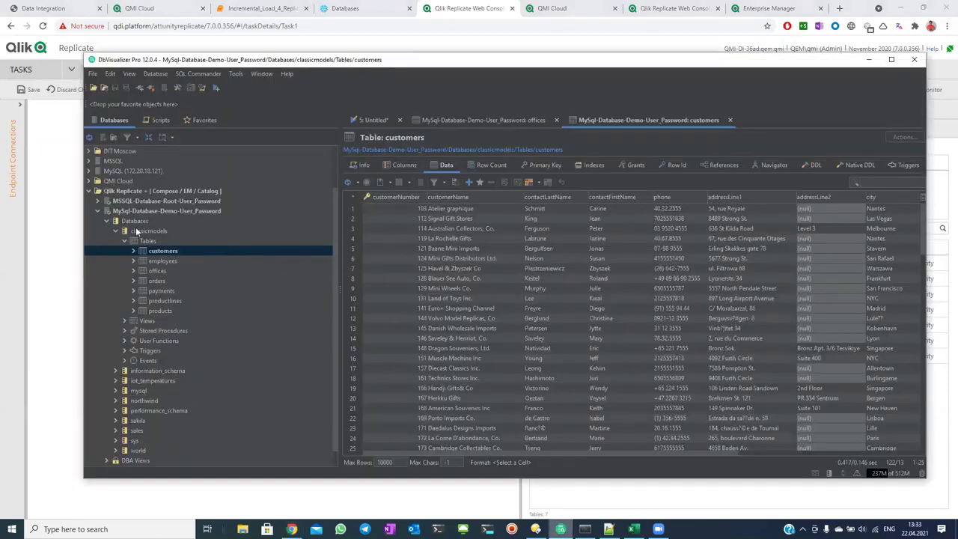
pyautogui.click(98, 201)
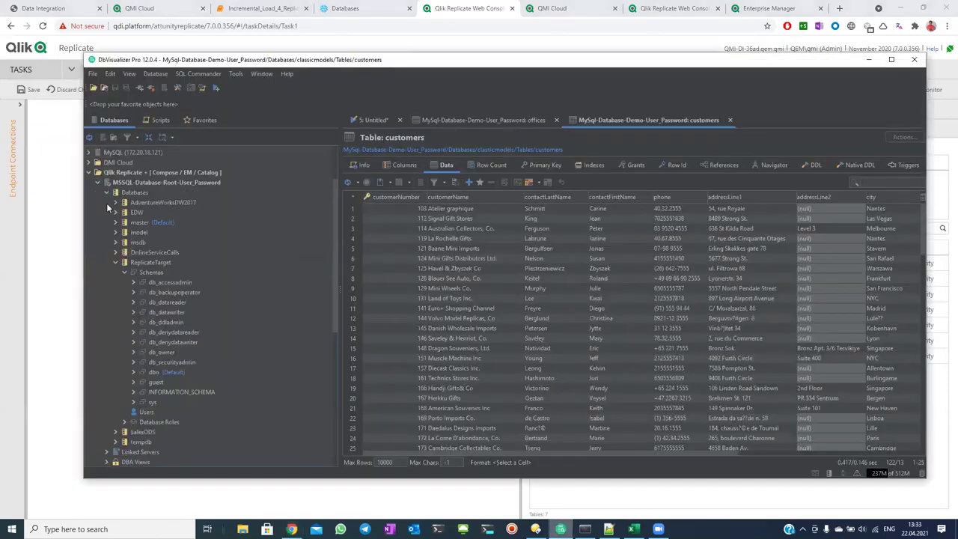
pyautogui.click(126, 265)
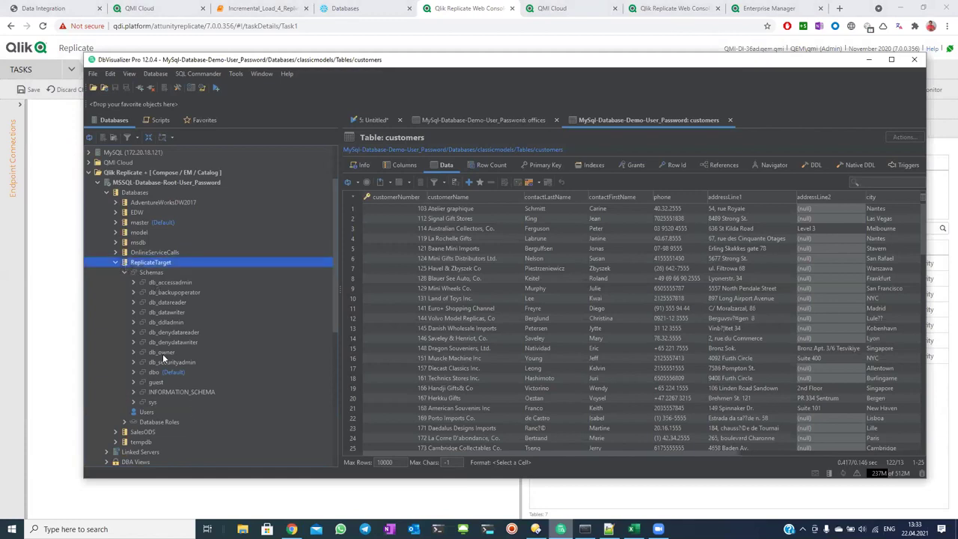
pyautogui.click(869, 59)
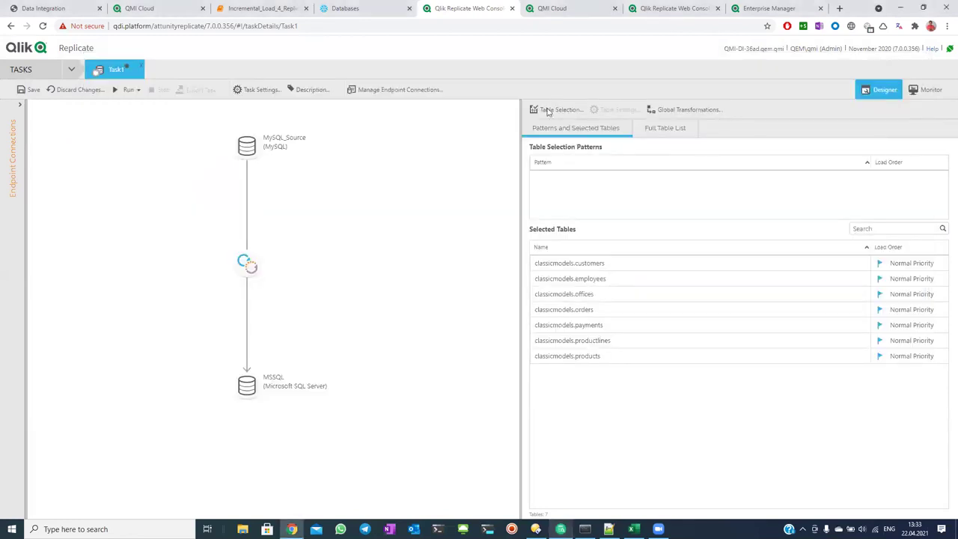
# Save and run Task1, and open its Change Processing monitoring view.
pyautogui.click(24, 91)
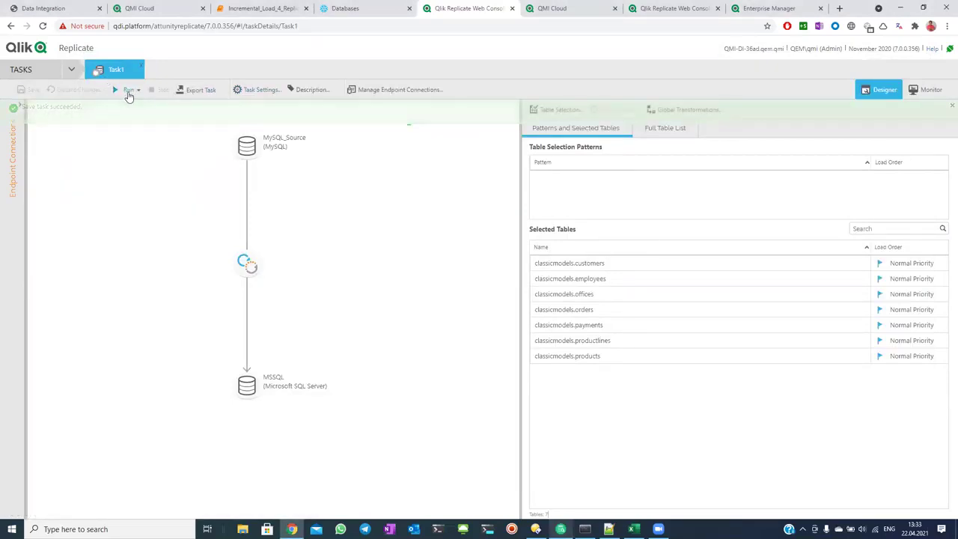
pyautogui.click(128, 90)
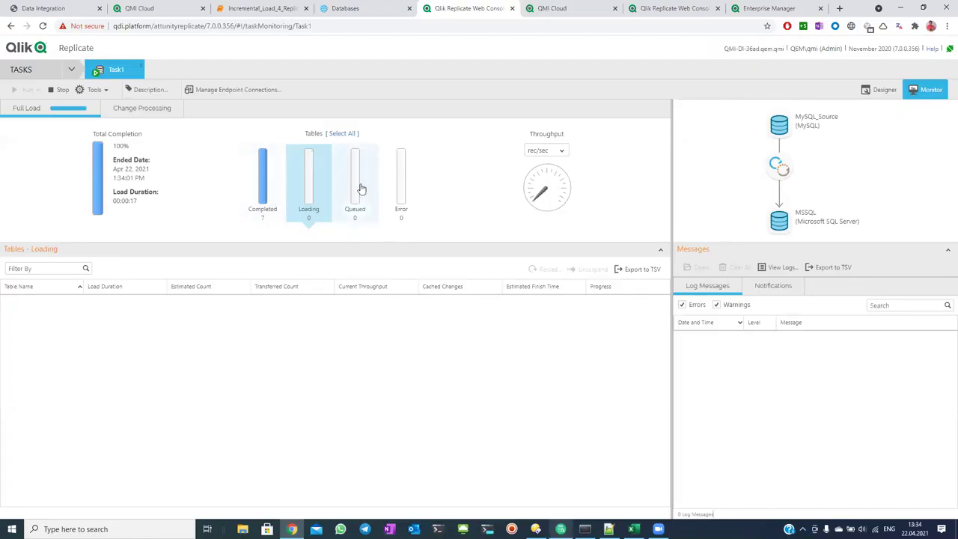
pyautogui.click(147, 110)
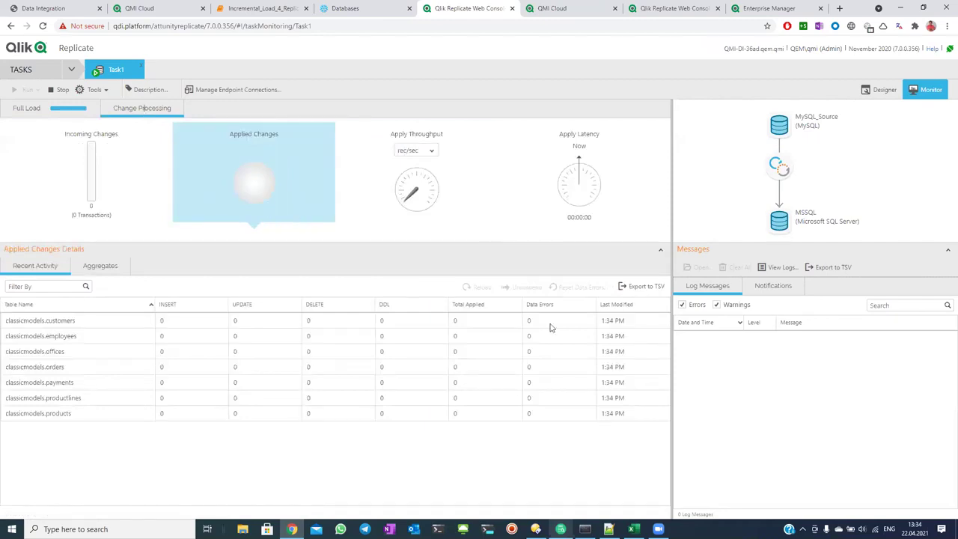
# Switch to DbVisualizer, reload the MSSQL databases and expand the tables of ReplicateTarget's classicmodels schema.
pyautogui.hotkey('alt', 'Tab')
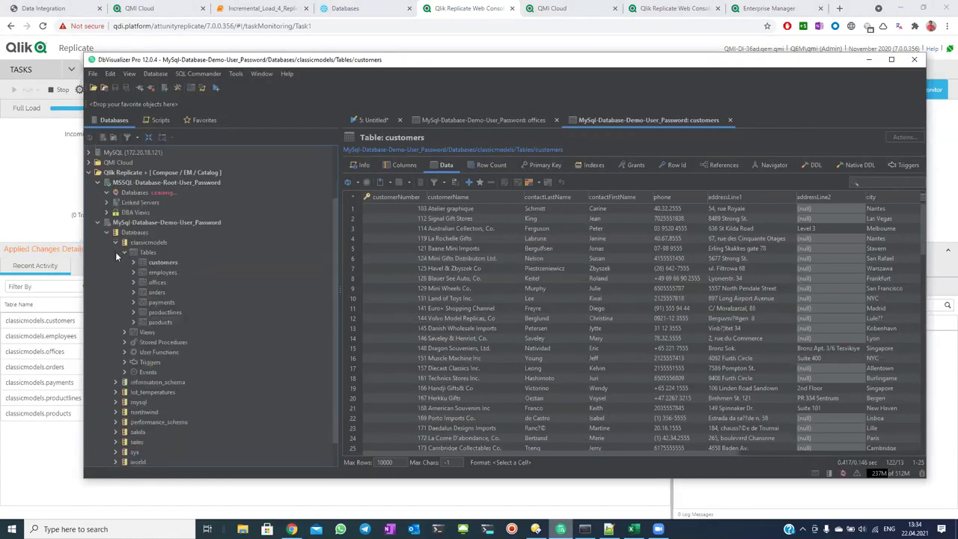
pyautogui.click(115, 262)
pyautogui.doubleClick(128, 262)
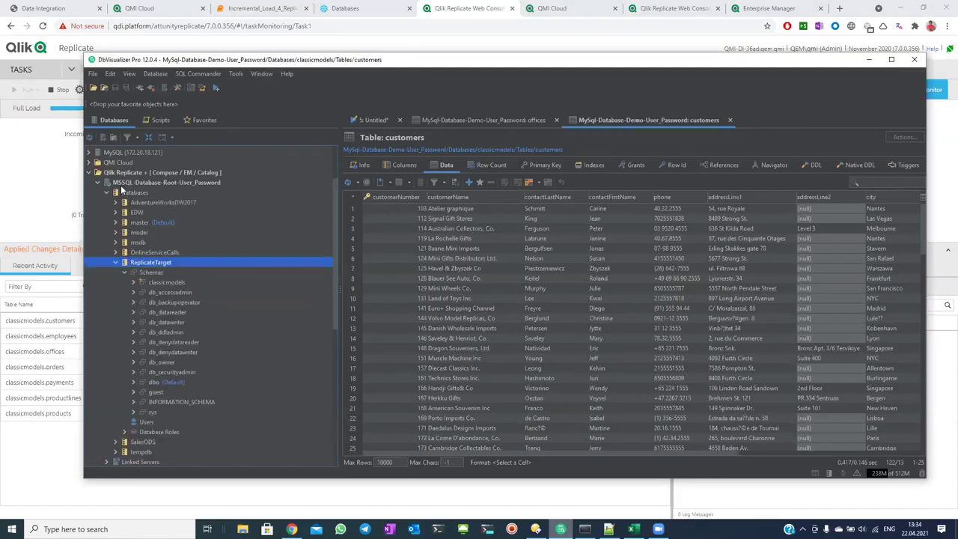
pyautogui.click(133, 282)
pyautogui.click(142, 293)
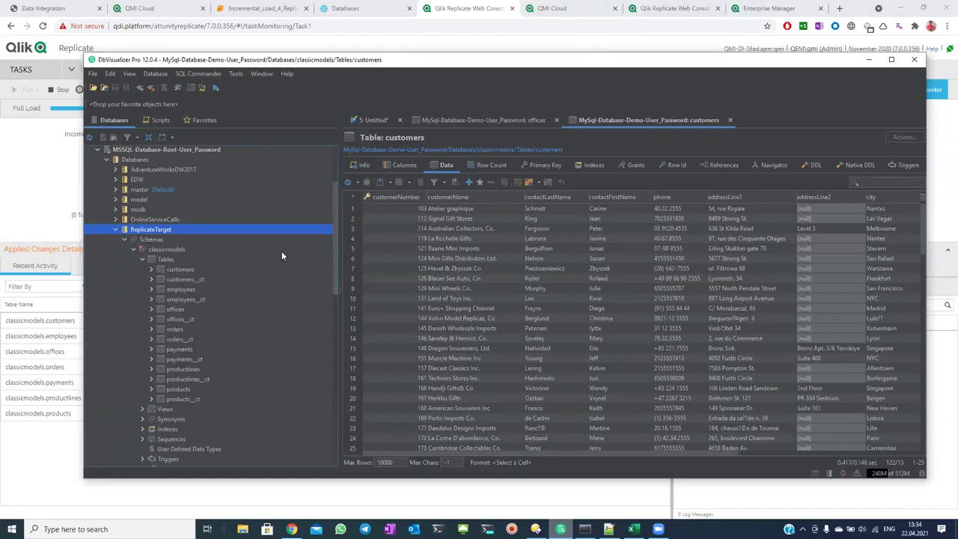
# Return to the Replicate console, check Task1's state in the task list and reopen its monitoring view.
pyautogui.click(869, 60)
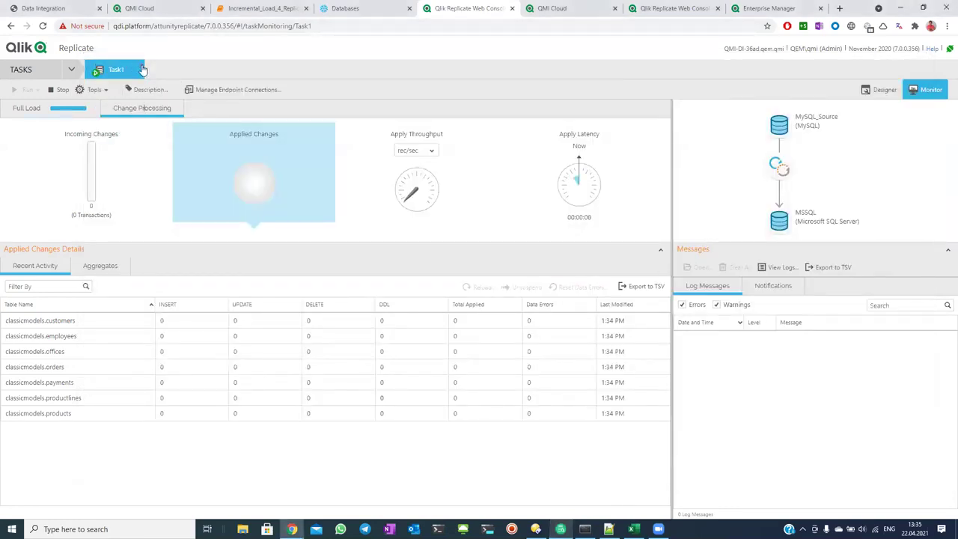
pyautogui.click(33, 75)
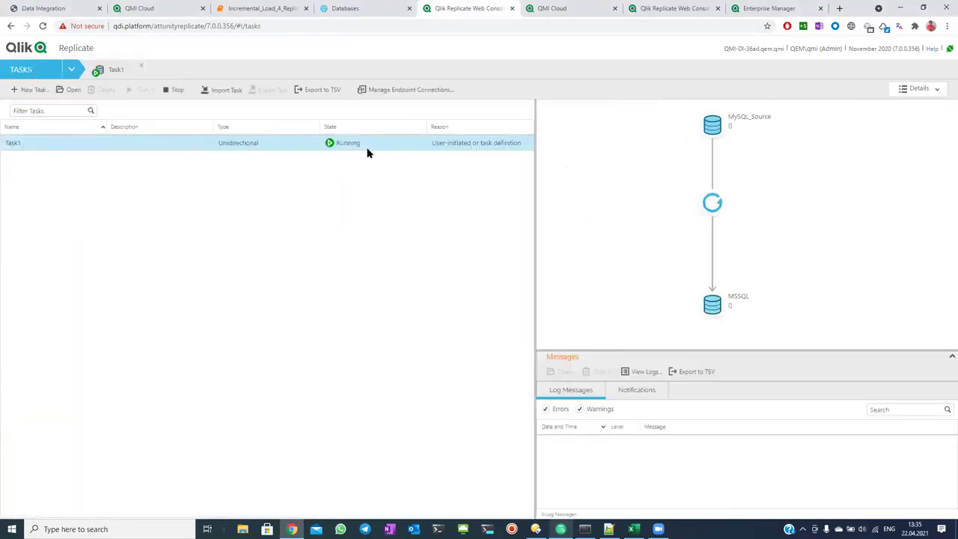
pyautogui.click(116, 71)
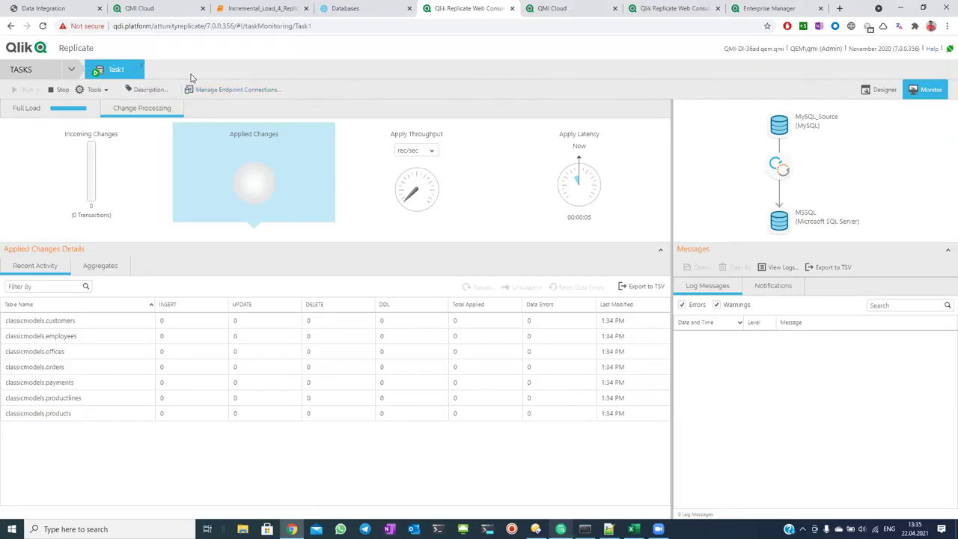
# Switch to the Incremental_Load_4_Replicate_Classicmodels notebook in Jupyter and run the import cell and the cell that inserts orders into MySQL.
pyautogui.click(244, 15)
pyautogui.scroll(3, 458, 170)
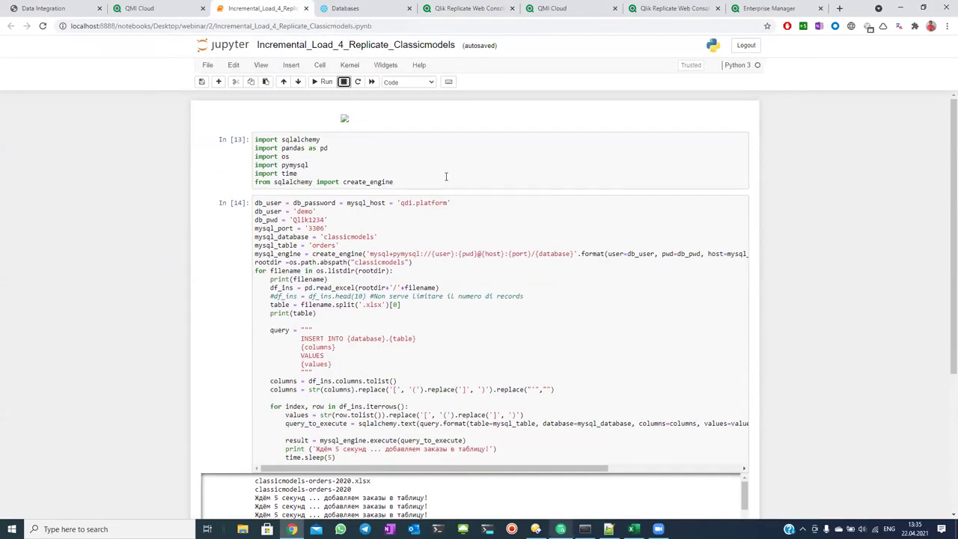
pyautogui.click(440, 178)
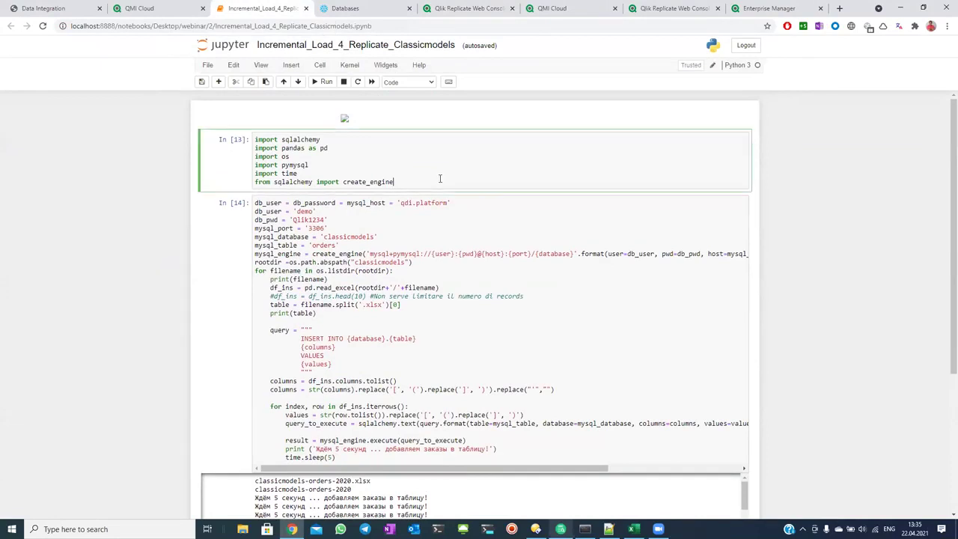
pyautogui.hotkey('shift', 'Return')
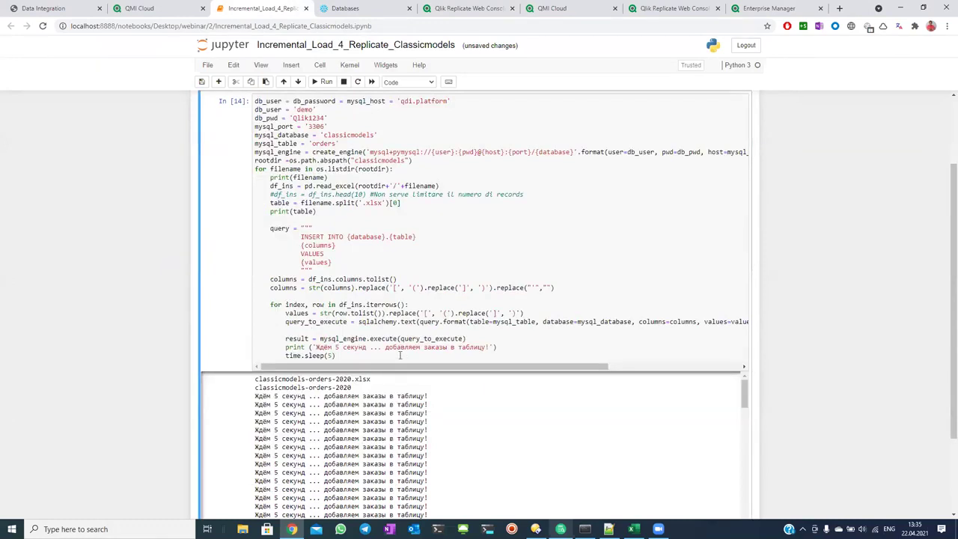
pyautogui.click(400, 356)
pyautogui.hotkey('shift', 'Return')
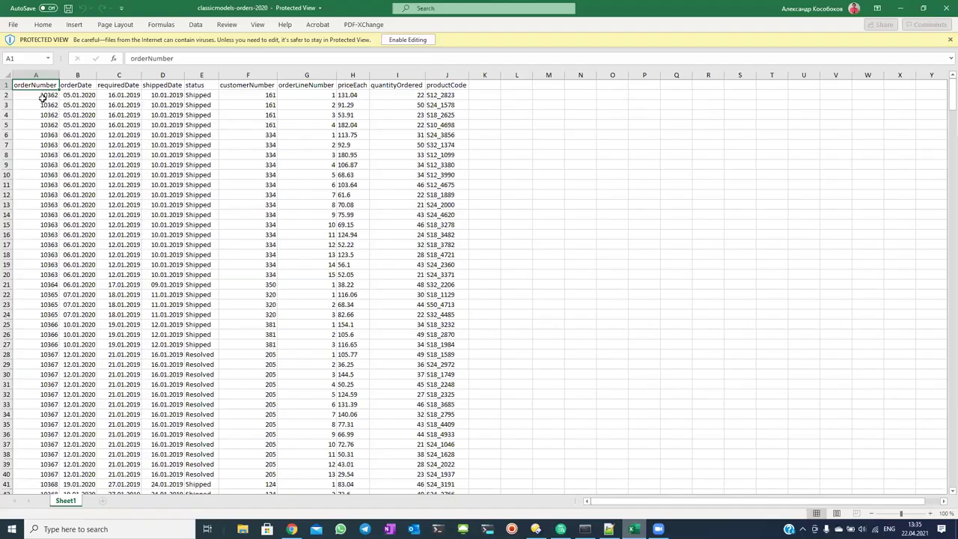
# Look over the classicmodels-orders-2020 rows in Excel, then compare the notebook's running output with the classicmodels.orders inserts in Task1's Replicate monitor.
pyautogui.moveTo(43, 95); pyautogui.dragTo(420, 336)
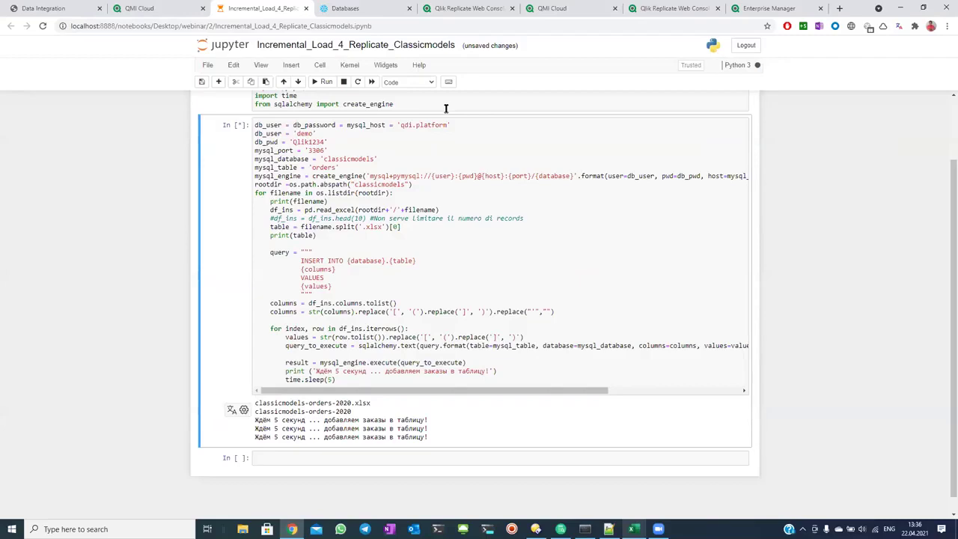
pyautogui.click(470, 9)
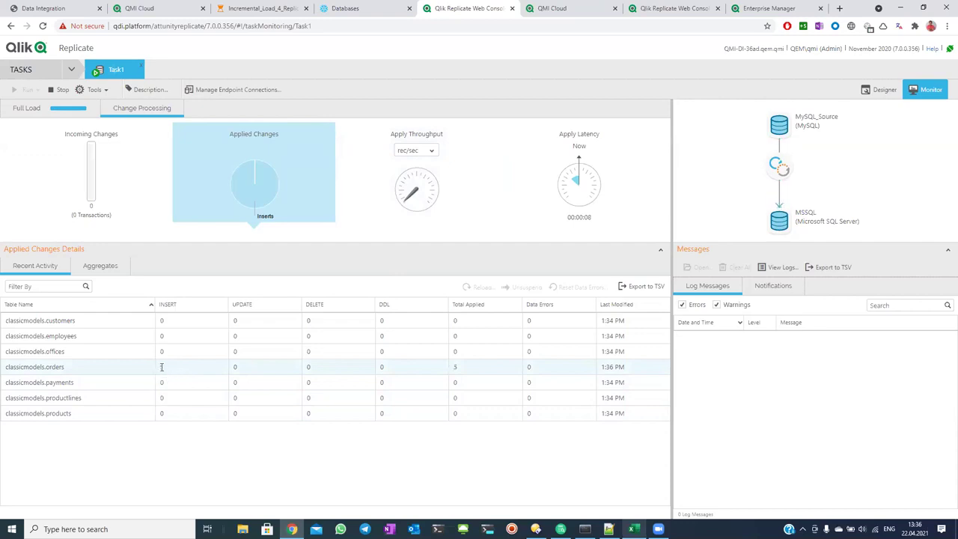
pyautogui.click(169, 371)
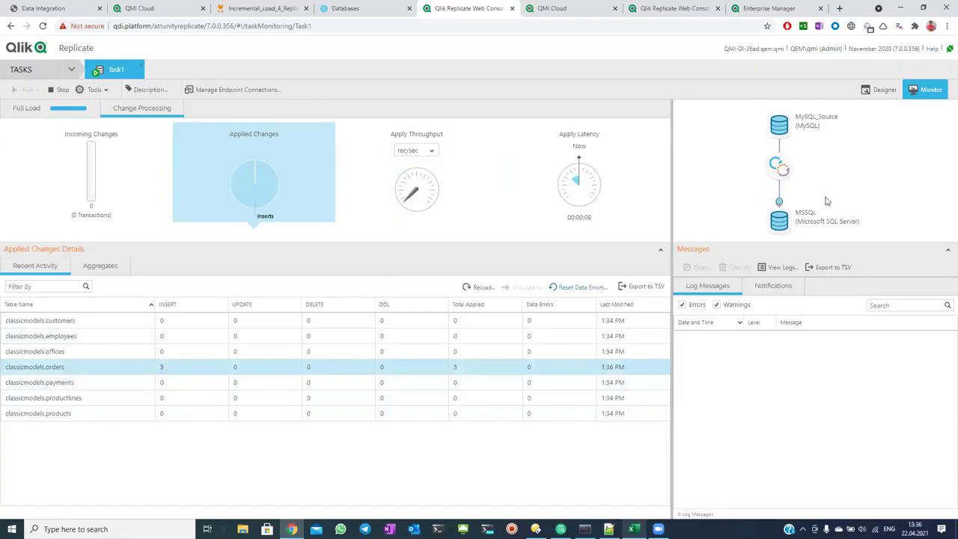
pyautogui.doubleClick(160, 368)
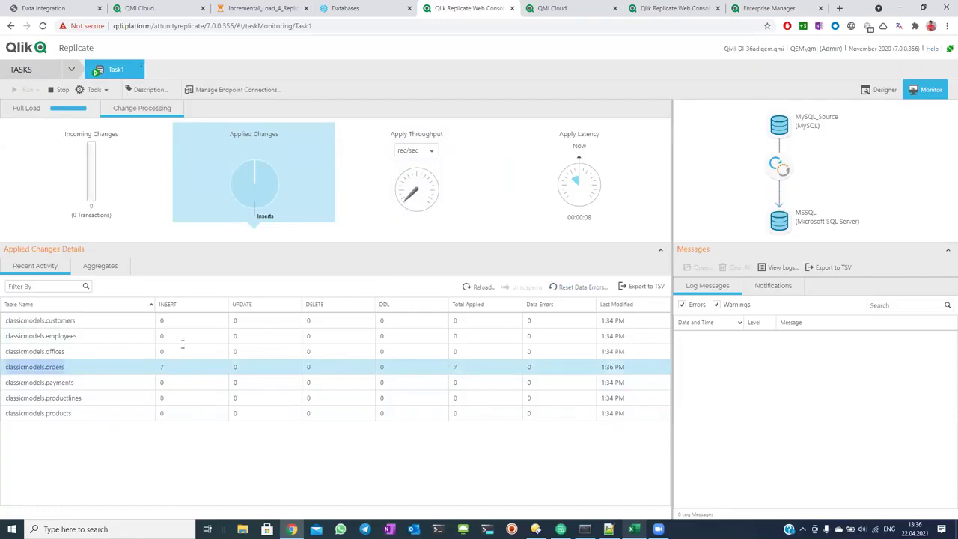
pyautogui.click(254, 13)
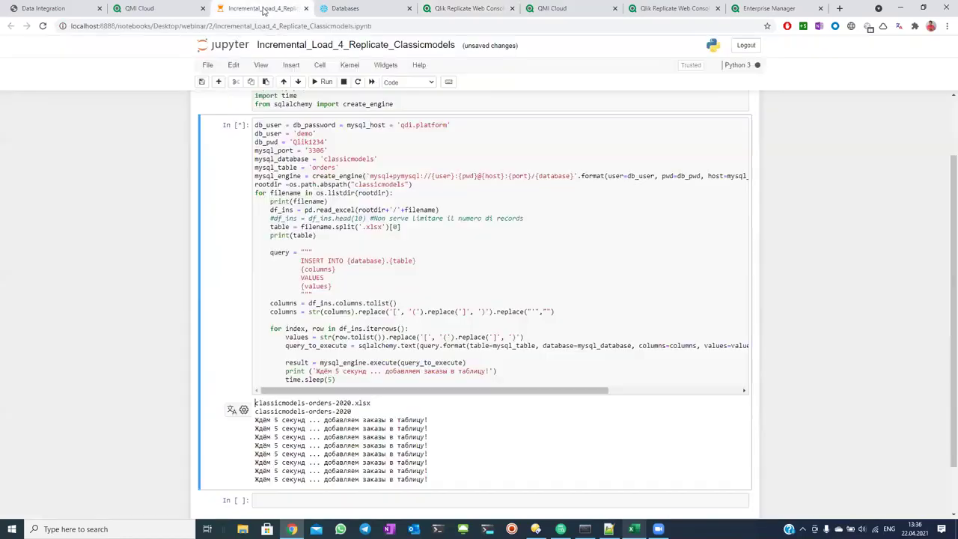
pyautogui.click(459, 9)
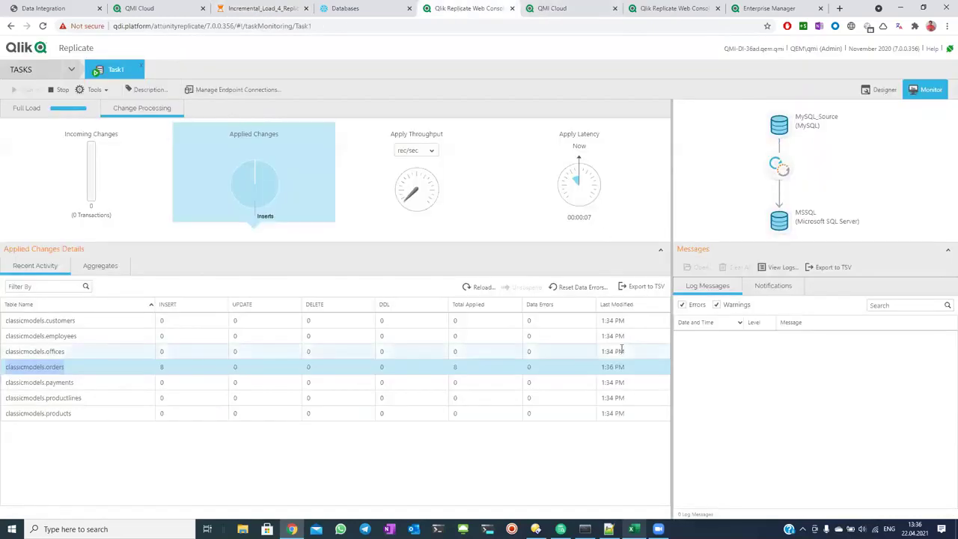
# Switch to DbVisualizer, open the MySQL classicmodels offices table and set the London office's postalCode to EC2N TTTT.
pyautogui.click(560, 530)
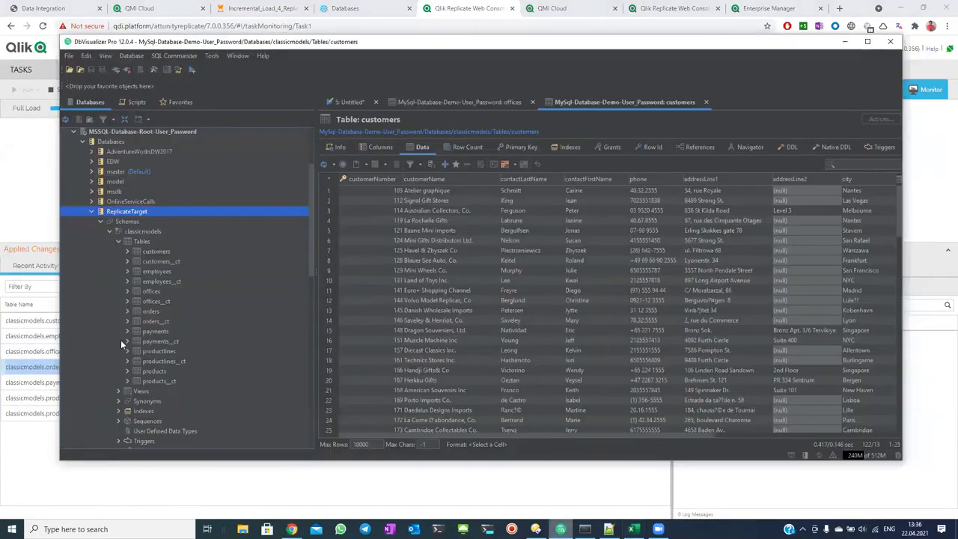
pyautogui.scroll(-2, 124, 344)
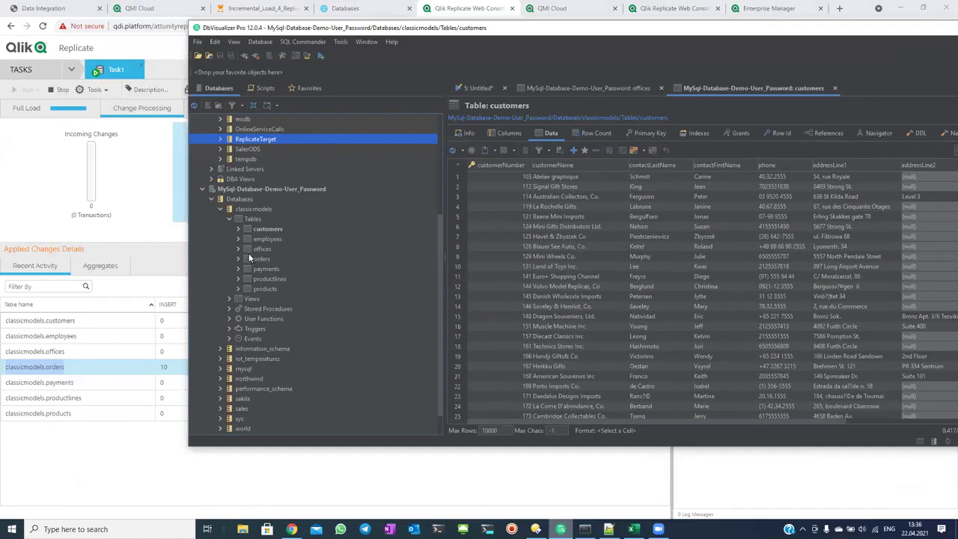
pyautogui.click(249, 252)
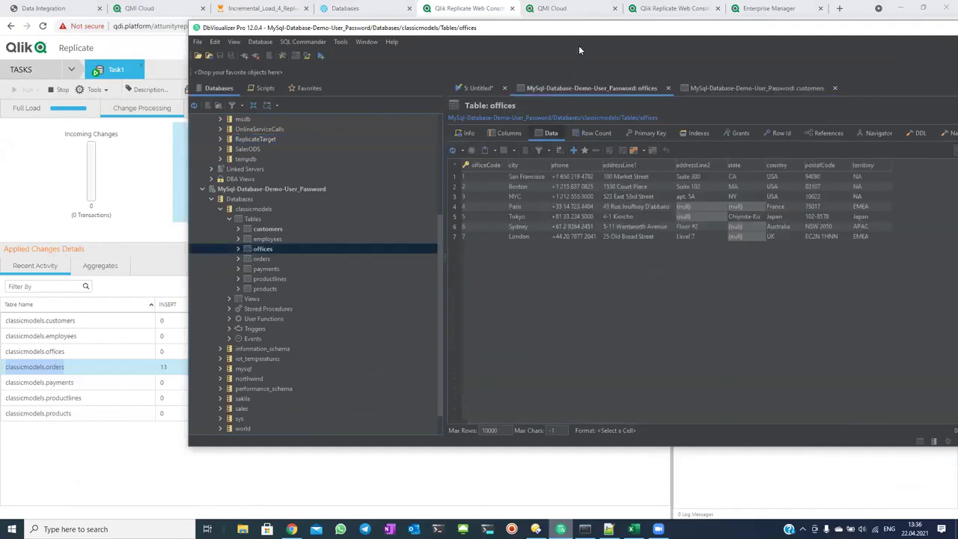
pyautogui.doubleClick(749, 248)
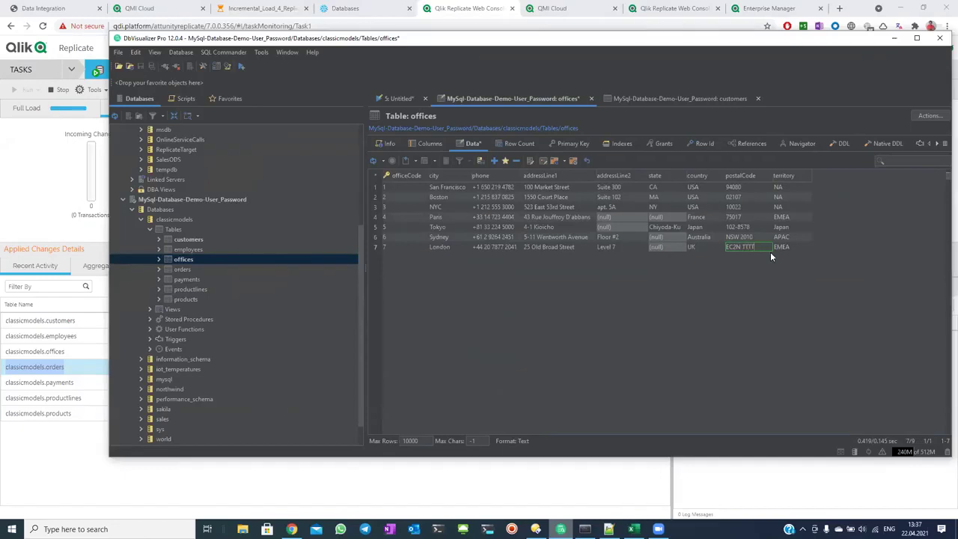
pyautogui.press('Return')
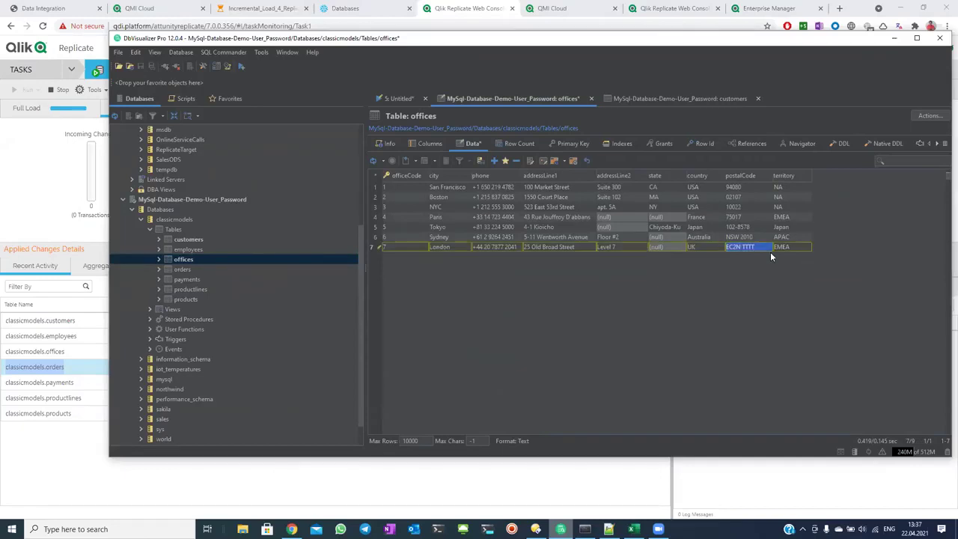
# Save the edit to the offices table, then return to Replicate and check the updates applied by Task1.
pyautogui.click(376, 237)
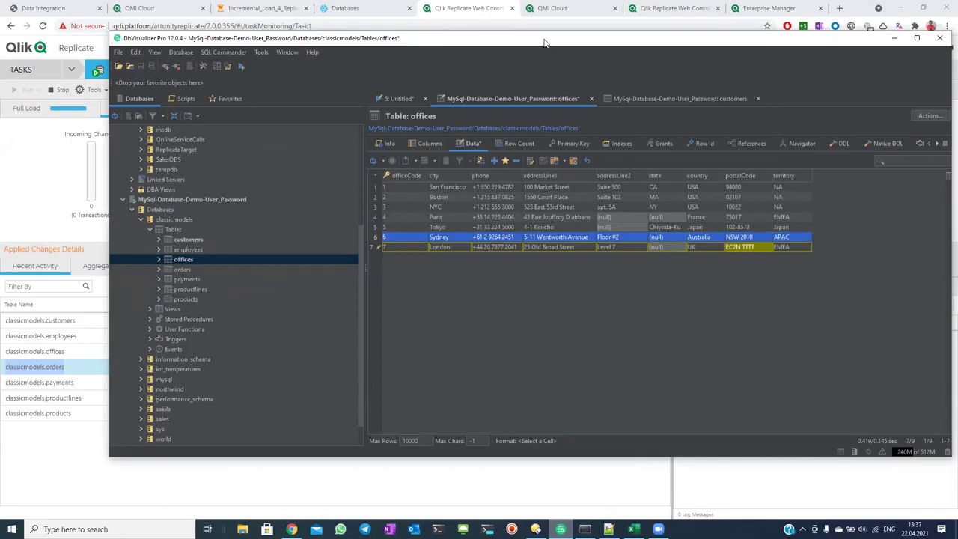
pyautogui.moveTo(545, 42); pyautogui.dragTo(506, 40)
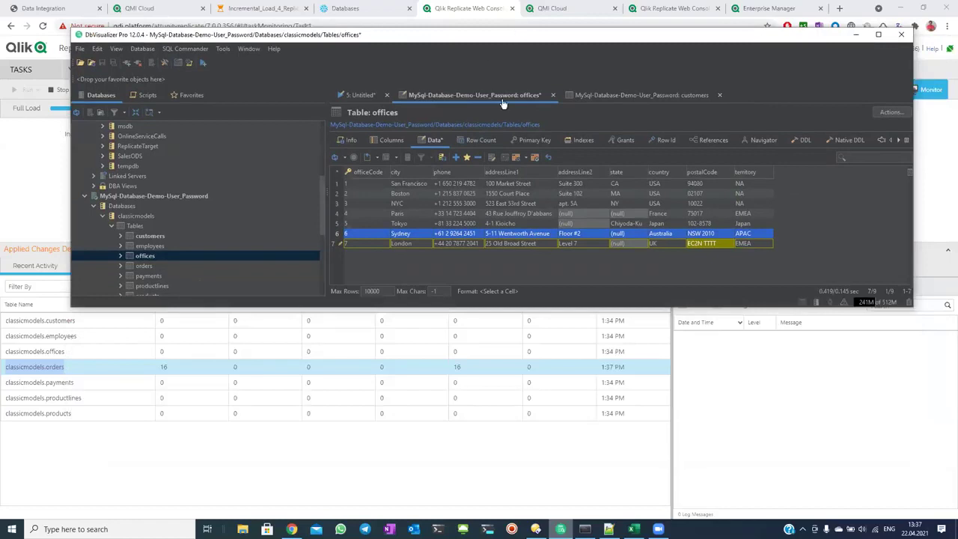
pyautogui.moveTo(509, 33); pyautogui.dragTo(462, 6)
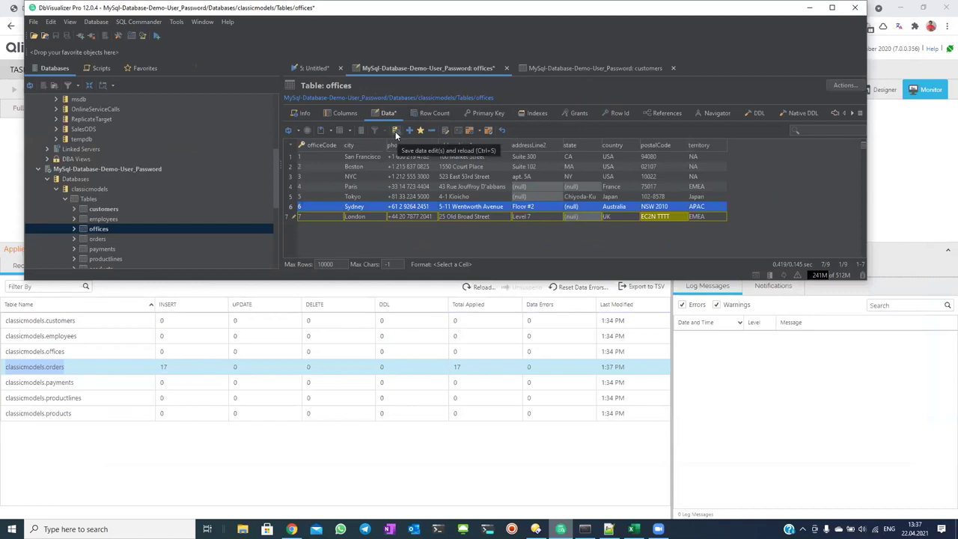
pyautogui.click(396, 131)
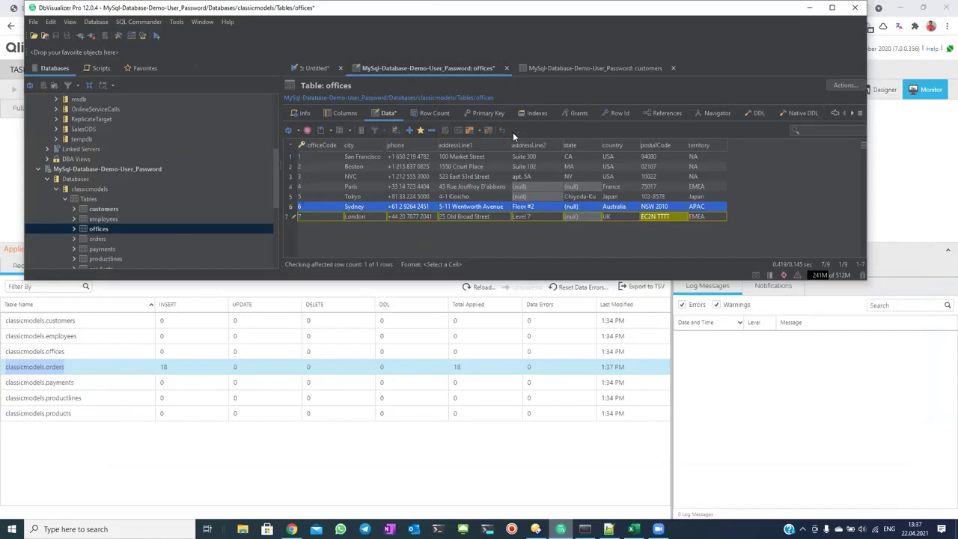
pyautogui.click(74, 362)
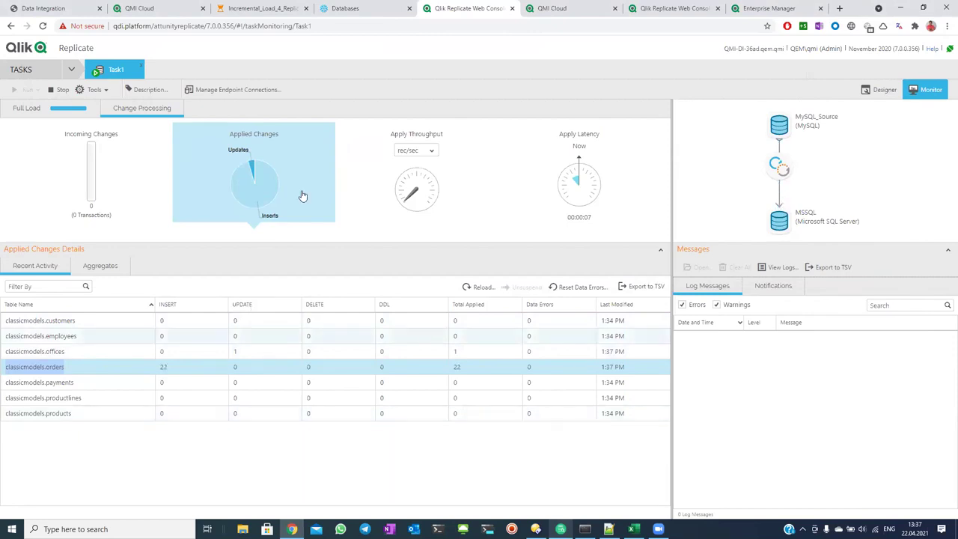
pyautogui.moveTo(255, 174)
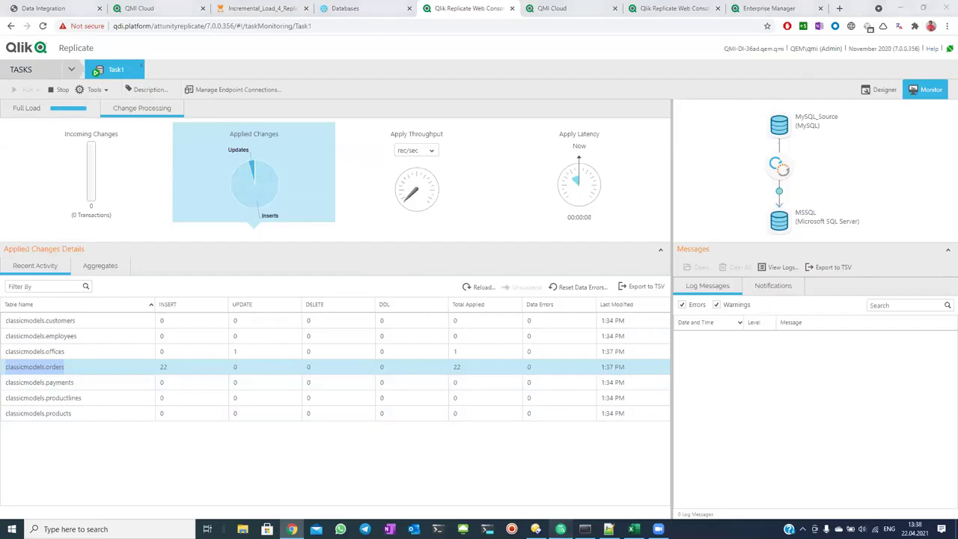
# Return to DbVisualizer and review the ALTER TABLE customers statement in the untitled SQL script.
pyautogui.hotkey('alt', 'Tab')
pyautogui.moveTo(333, 15); pyautogui.dragTo(477, 52)
pyautogui.scroll(-2, 368, 204)
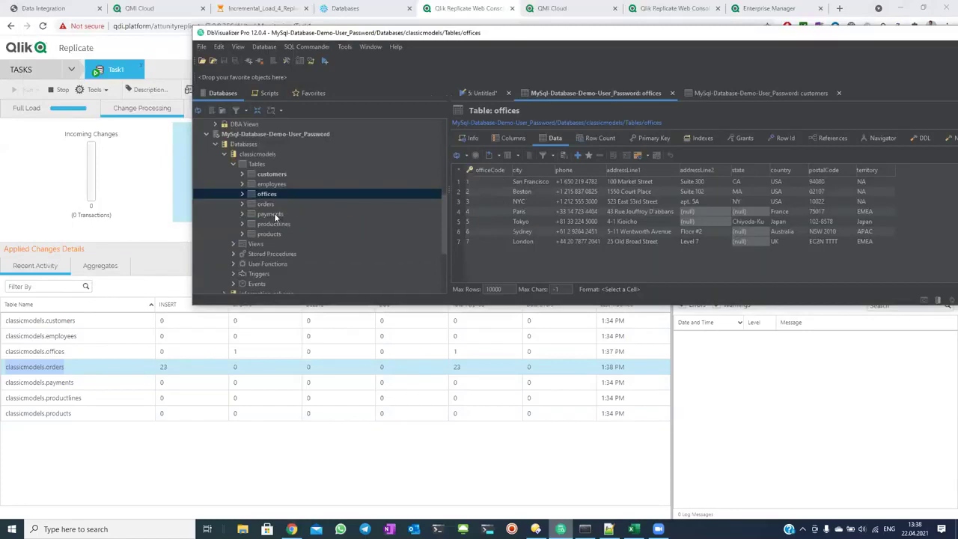
pyautogui.click(252, 174)
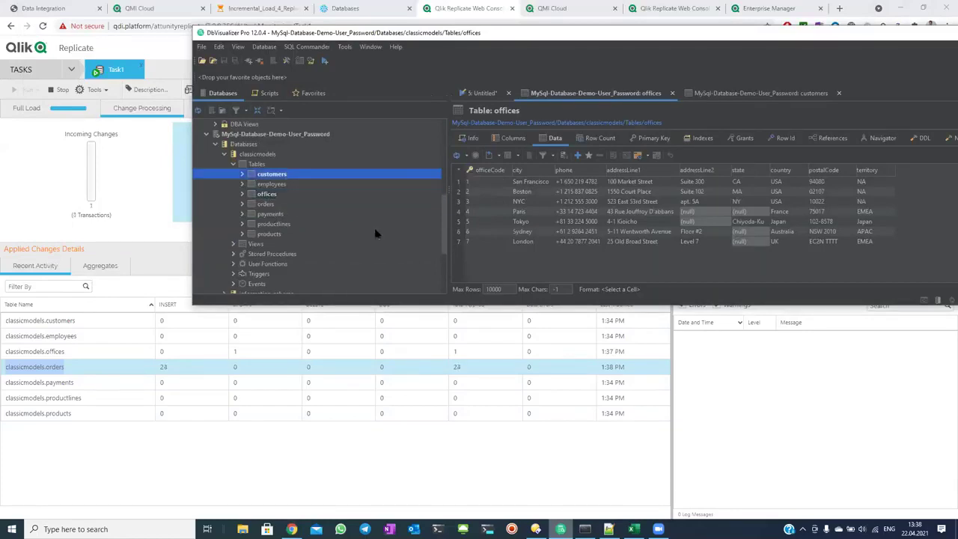
pyautogui.click(483, 93)
pyautogui.click(573, 170)
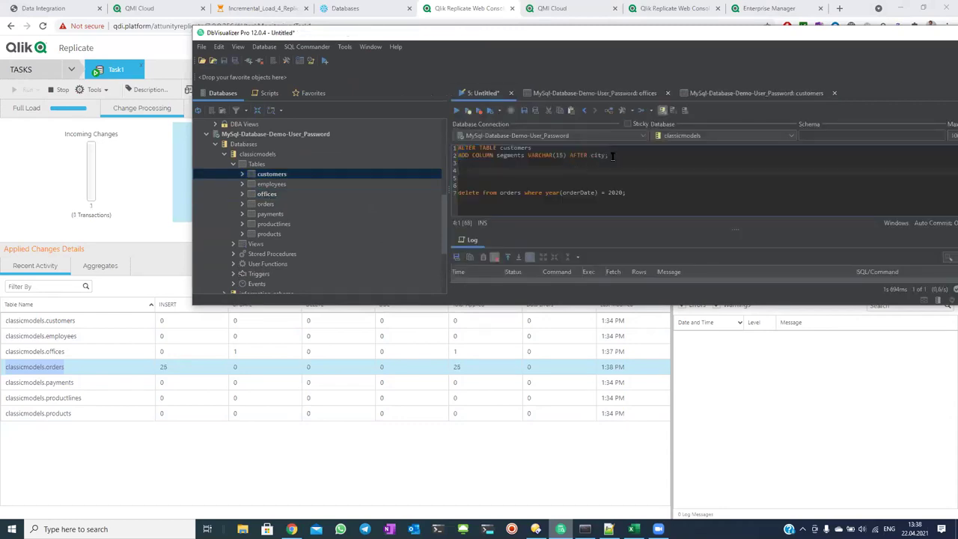
pyautogui.moveTo(609, 155); pyautogui.dragTo(458, 147)
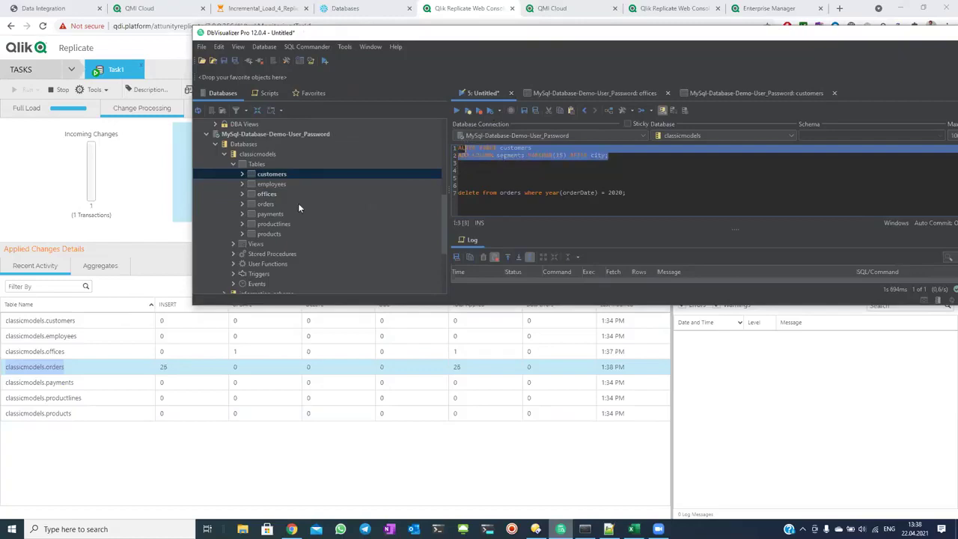
# Open the data of the MySQL classicmodels customers table and review its columns.
pyautogui.click(242, 175)
pyautogui.doubleClick(255, 179)
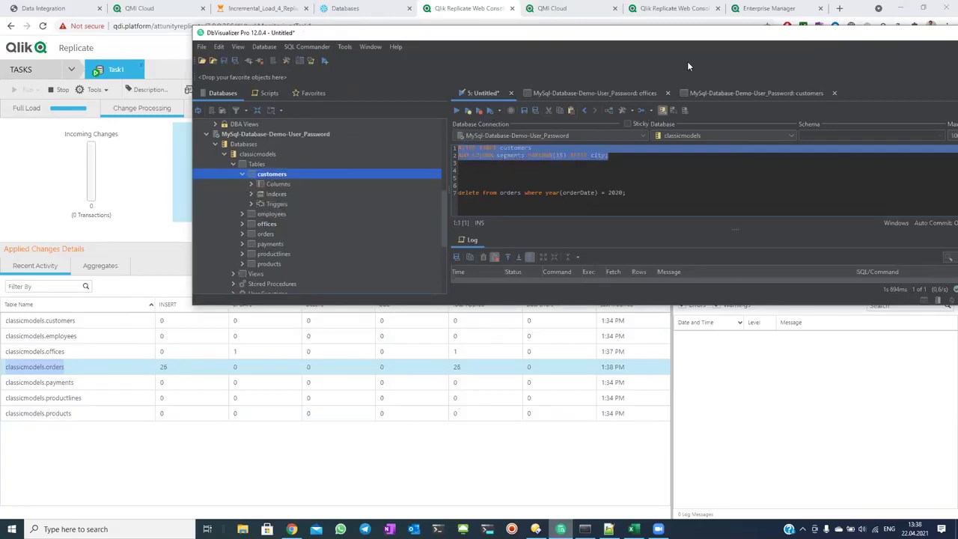
pyautogui.moveTo(612, 41); pyautogui.dragTo(470, 43)
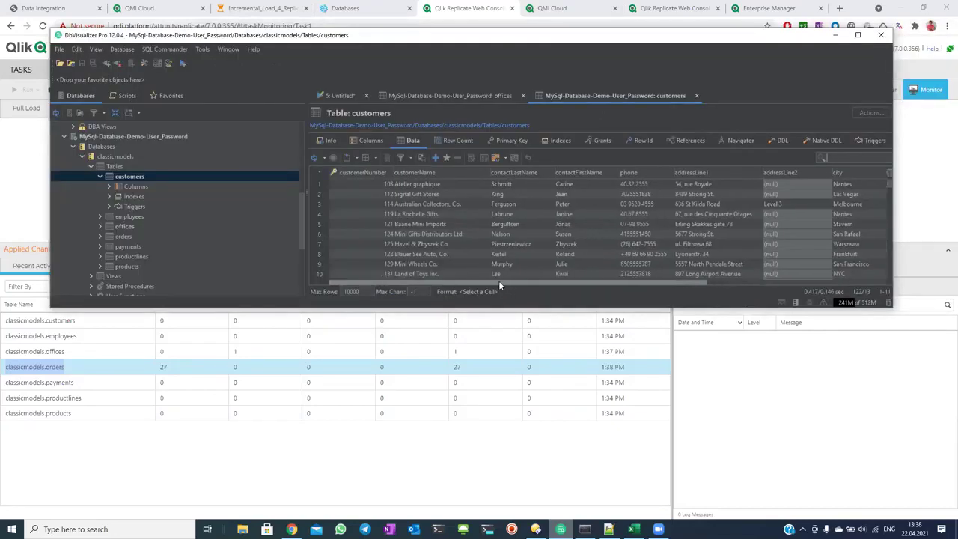
pyautogui.moveTo(503, 280); pyautogui.dragTo(636, 282)
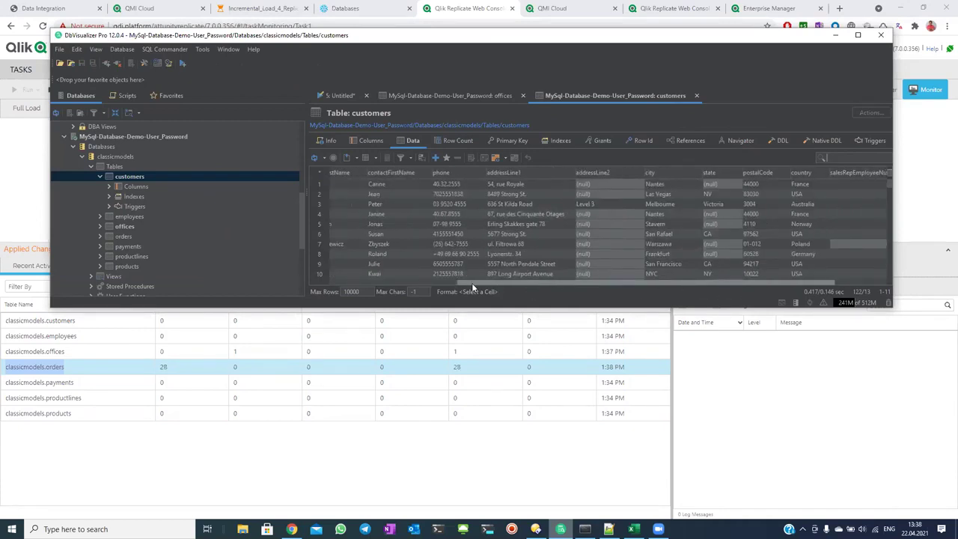
pyautogui.moveTo(472, 283); pyautogui.dragTo(441, 282)
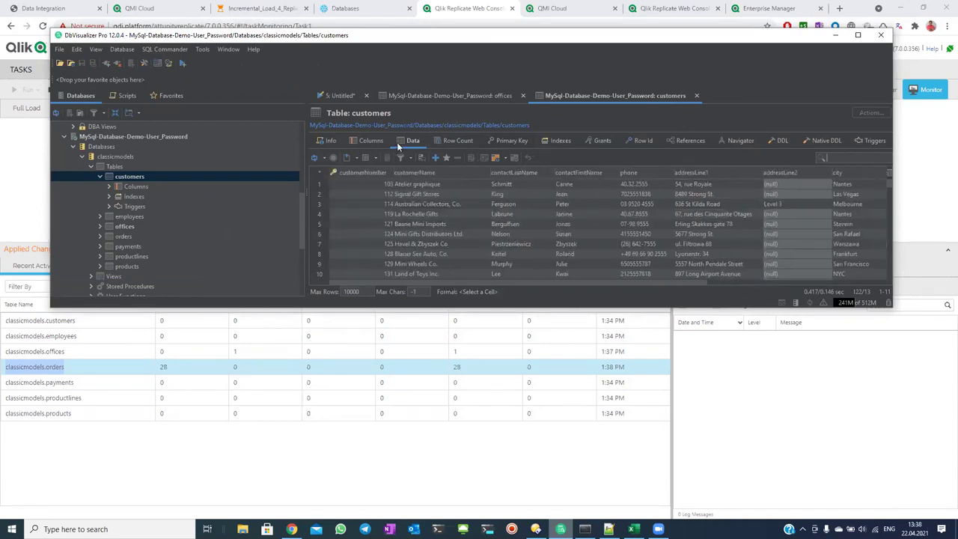
# Run only the ALTER TABLE customers statement adding column segments VARCHAR(15) after city, then return to Task1's monitor in Replicate.
pyautogui.click(339, 96)
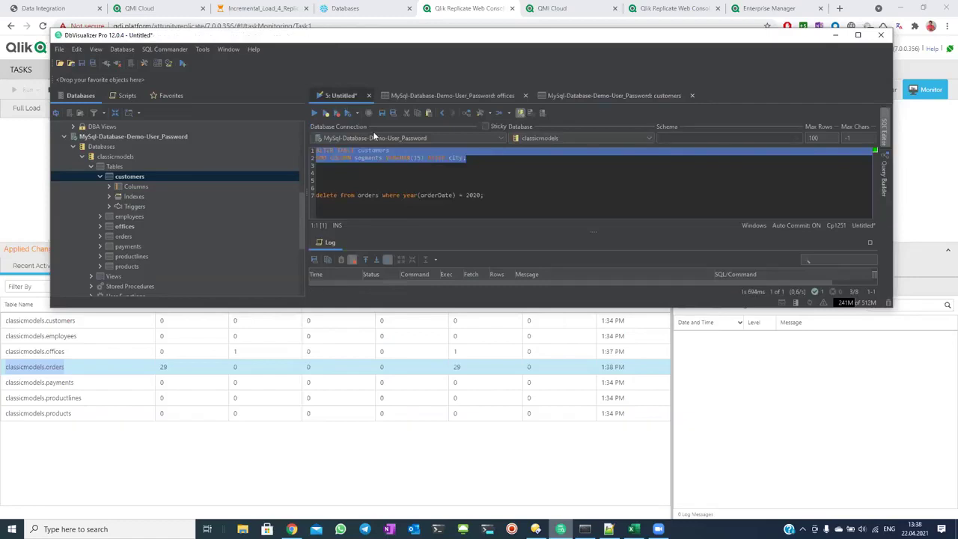
pyautogui.click(467, 158)
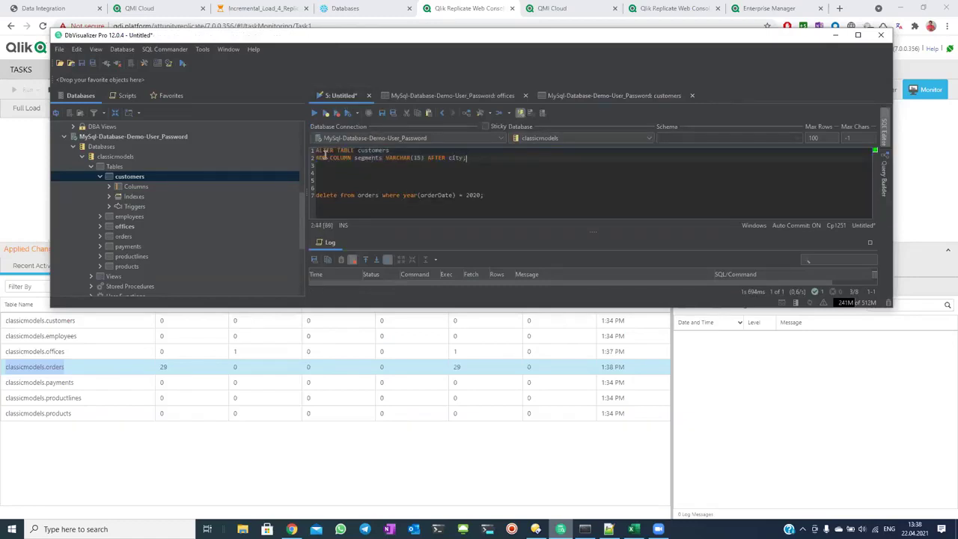
pyautogui.moveTo(467, 158); pyautogui.dragTo(312, 154)
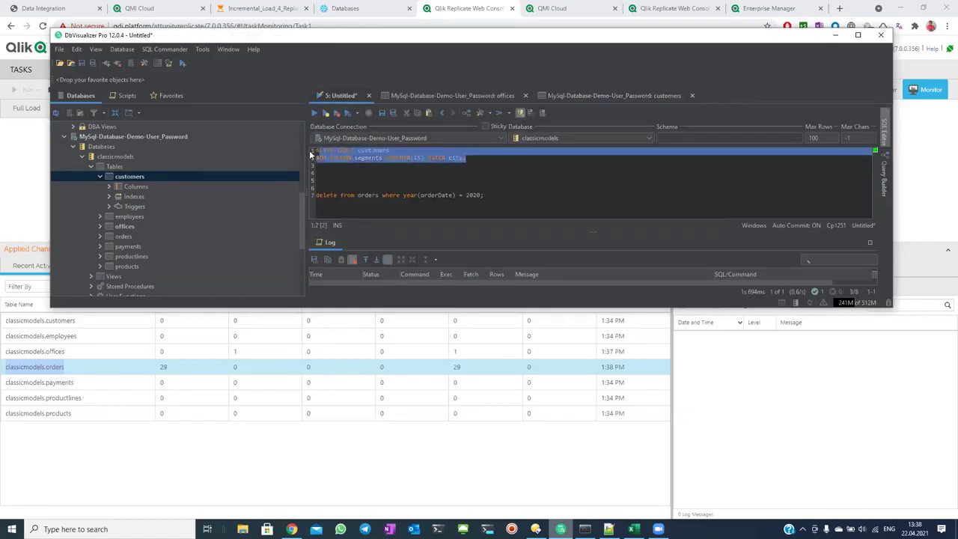
pyautogui.click(479, 164)
pyautogui.moveTo(467, 159); pyautogui.dragTo(311, 151)
pyautogui.press('Right')
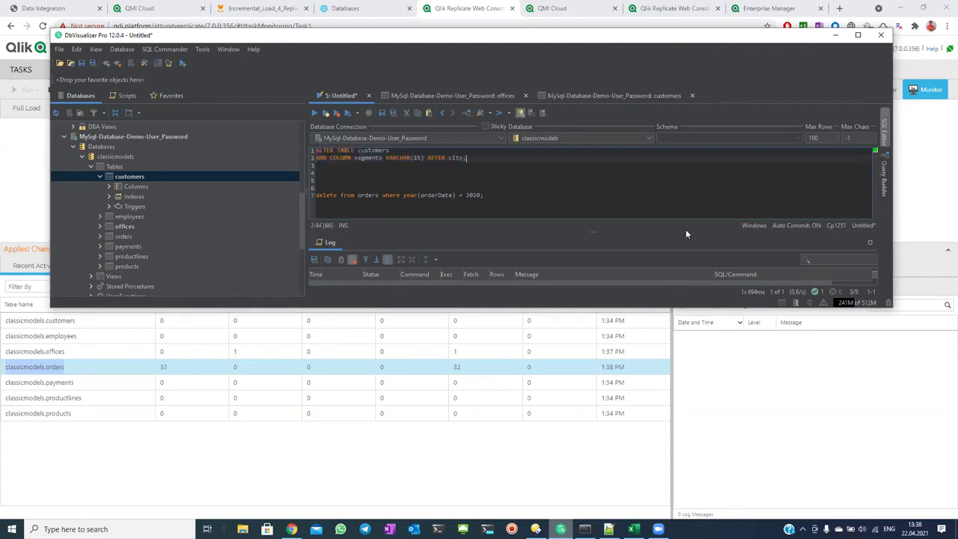
pyautogui.keyDown('shift'); pyautogui.click(305, 148); pyautogui.keyUp('shift')
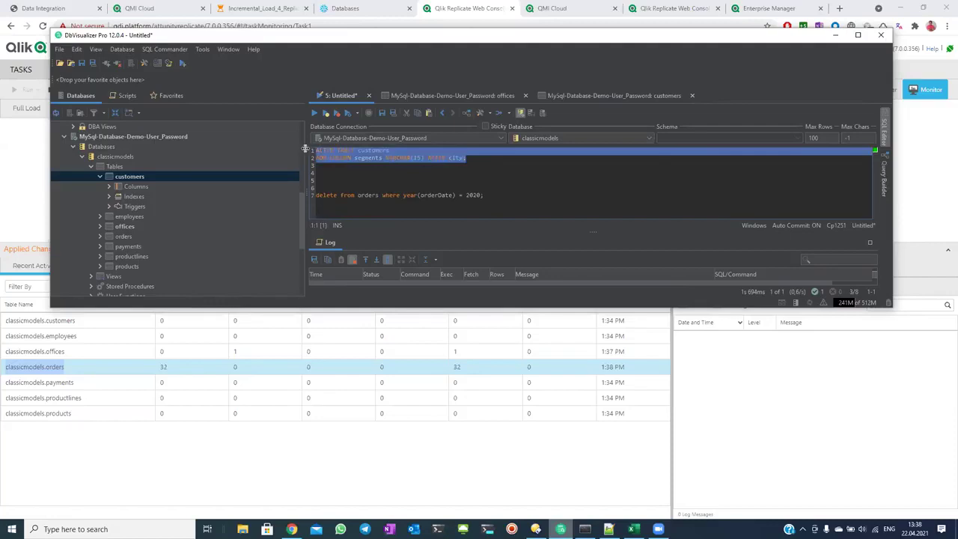
pyautogui.hotkey('ctrl', 'Return')
pyautogui.click(835, 35)
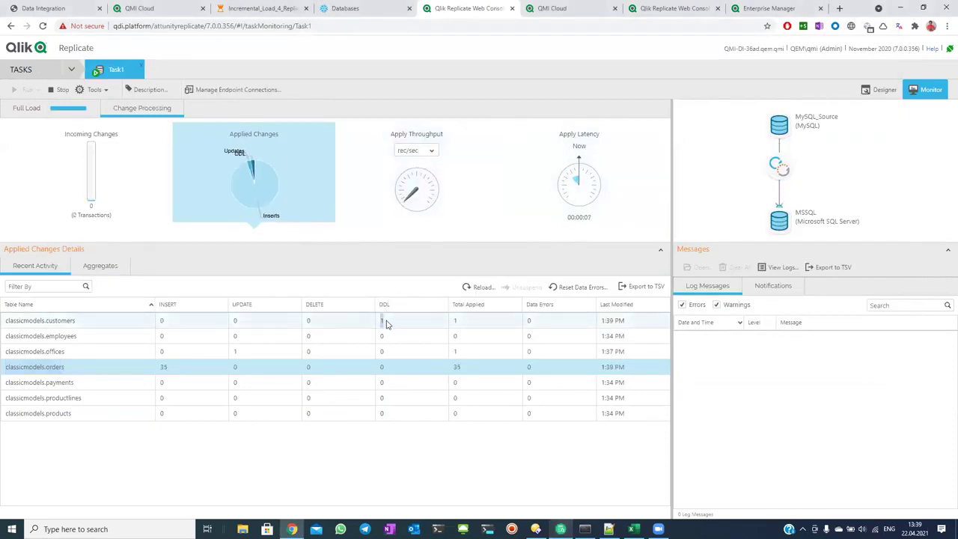
# Check the DDL change applied to customers, then switch to DbVisualizer and open the data of the MySQL classicmodels payments table.
pyautogui.click(384, 322)
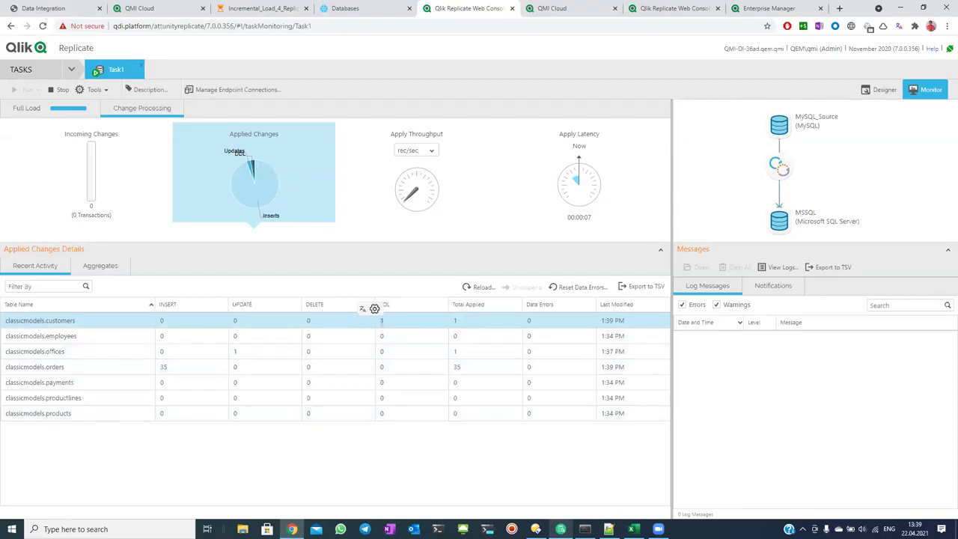
pyautogui.click(608, 529)
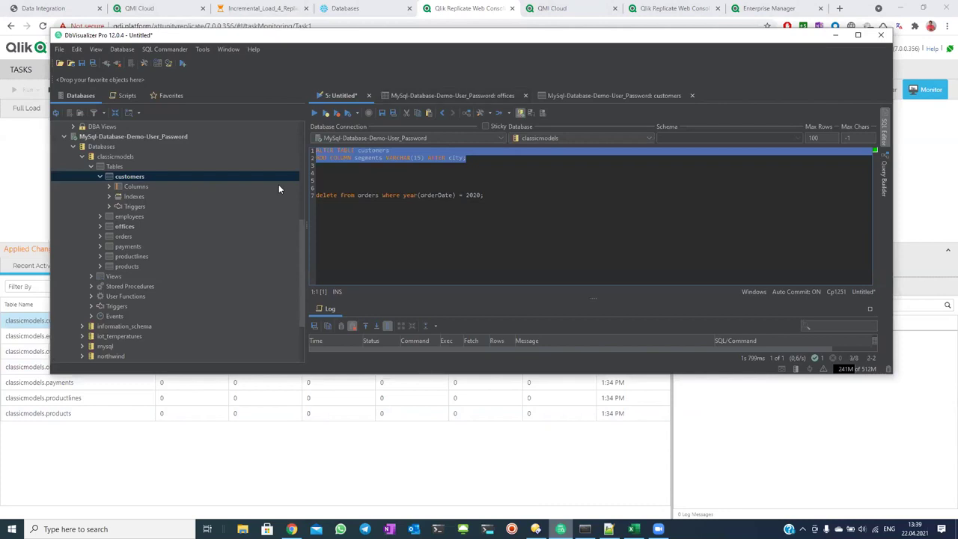
pyautogui.moveTo(303, 206); pyautogui.dragTo(369, 212)
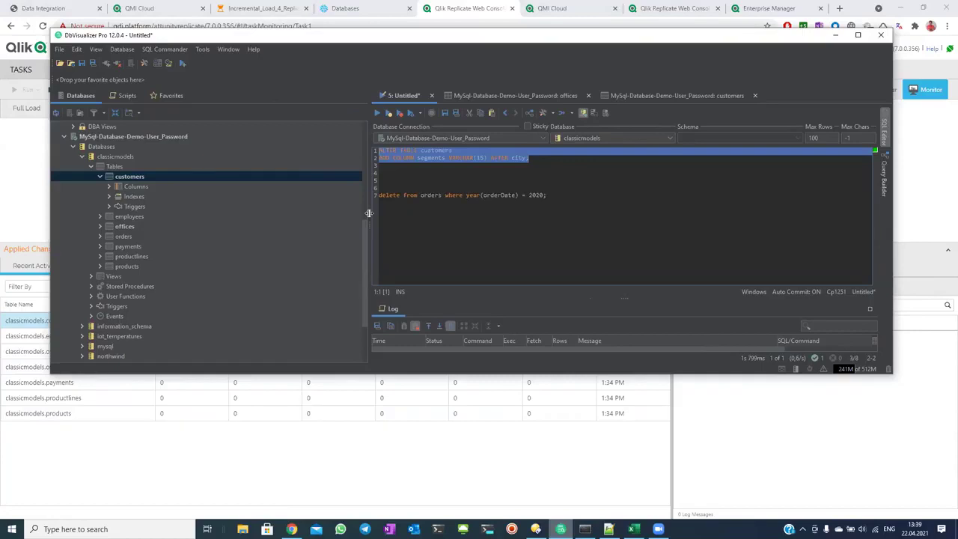
pyautogui.click(118, 247)
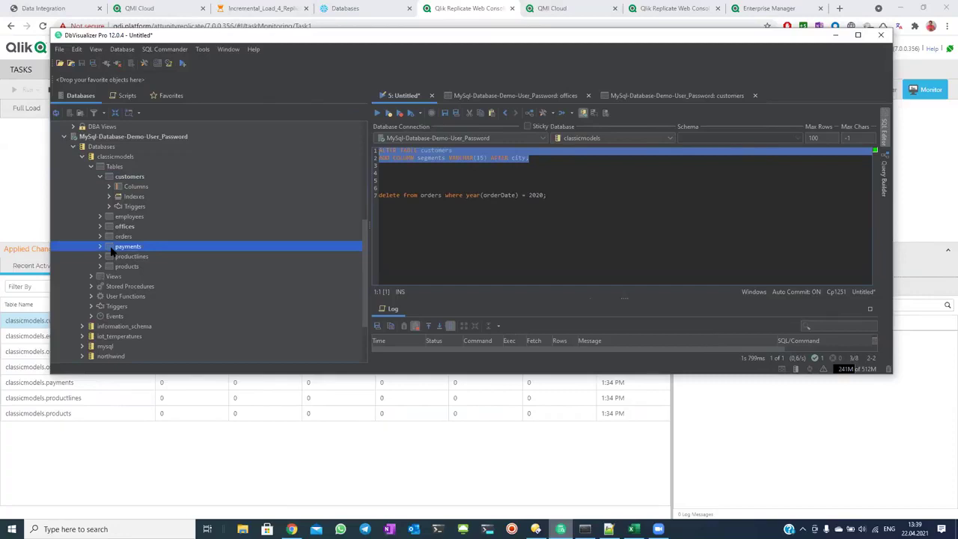
pyautogui.doubleClick(120, 247)
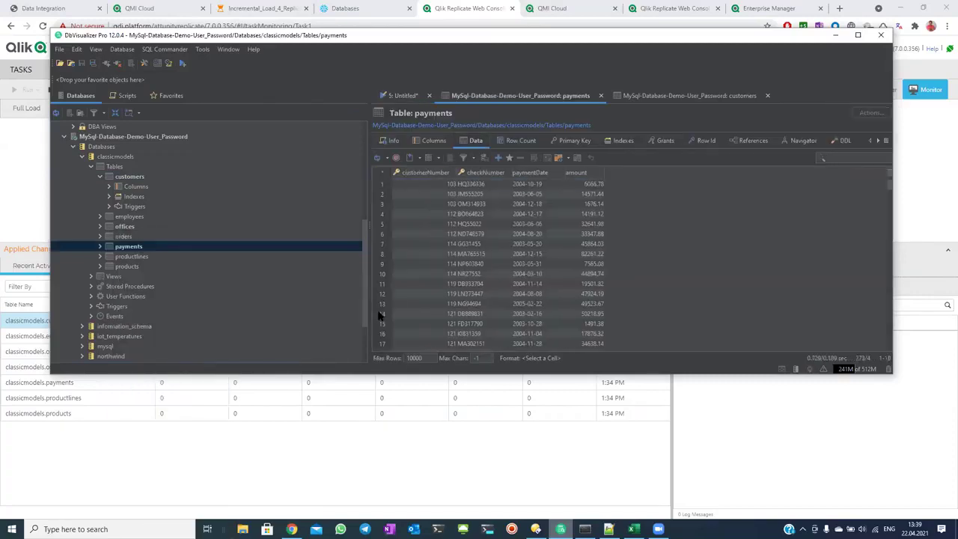
# Delete the first 14 rows of the payments table and save the edit to the database.
pyautogui.keyDown('shift'); pyautogui.click(381, 313); pyautogui.keyUp('shift')
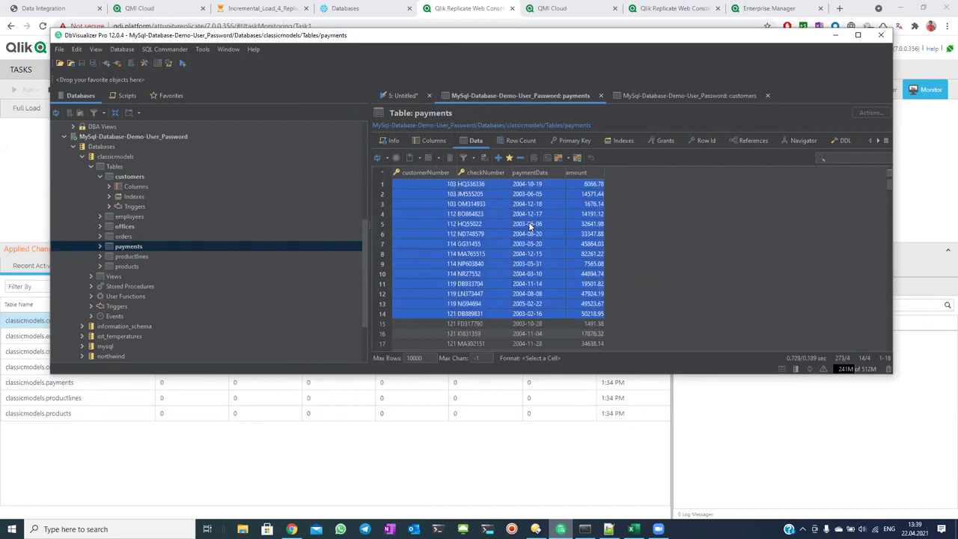
pyautogui.click(522, 160)
pyautogui.click(521, 160)
pyautogui.click(485, 158)
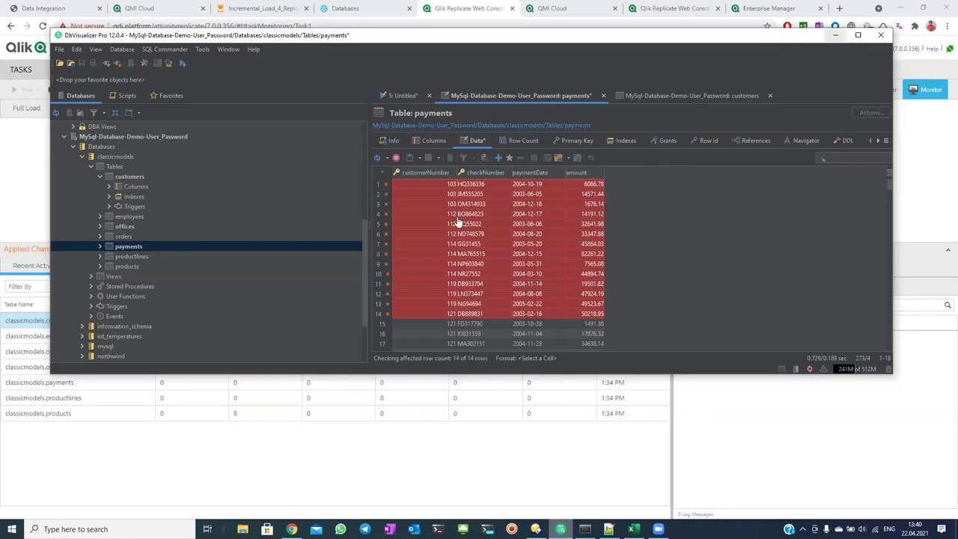
# Return to Replicate and check the payments deletes and the orders inserts in Task1's applied changes.
pyautogui.click(836, 35)
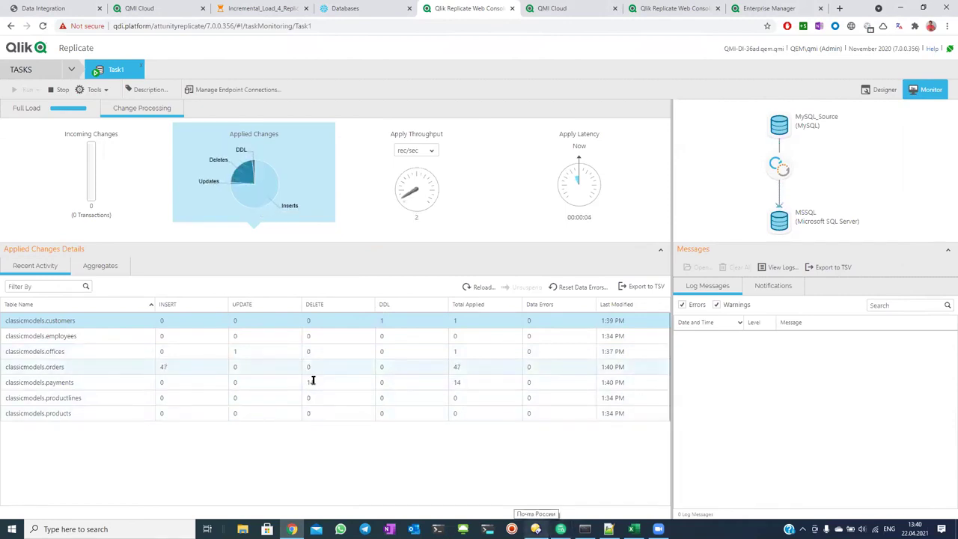
pyautogui.moveTo(247, 205)
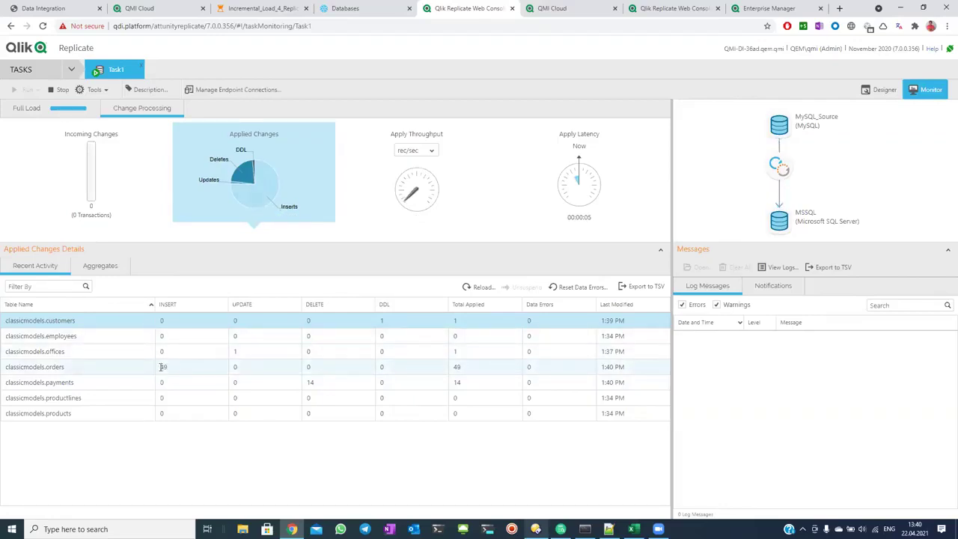
pyautogui.moveTo(243, 166)
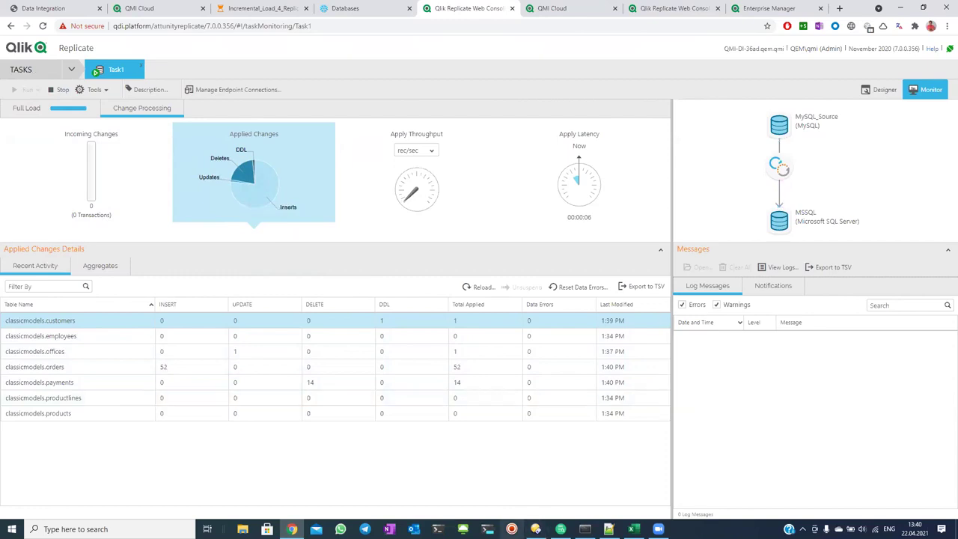
# Switch to DbVisualizer to review the databases under the MSSQL target connection, then return to Task1's monitor in Replicate.
pyautogui.click(560, 530)
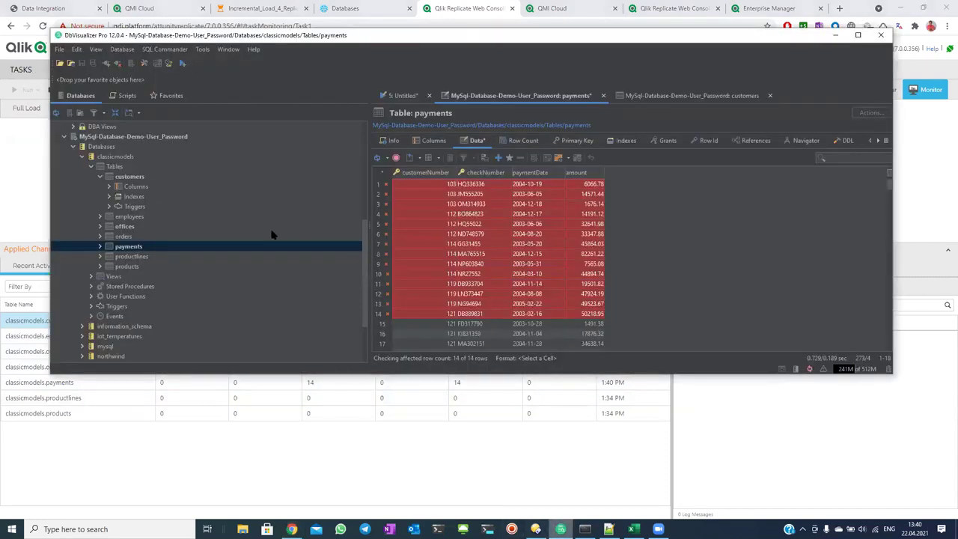
pyautogui.scroll(5, 144, 202)
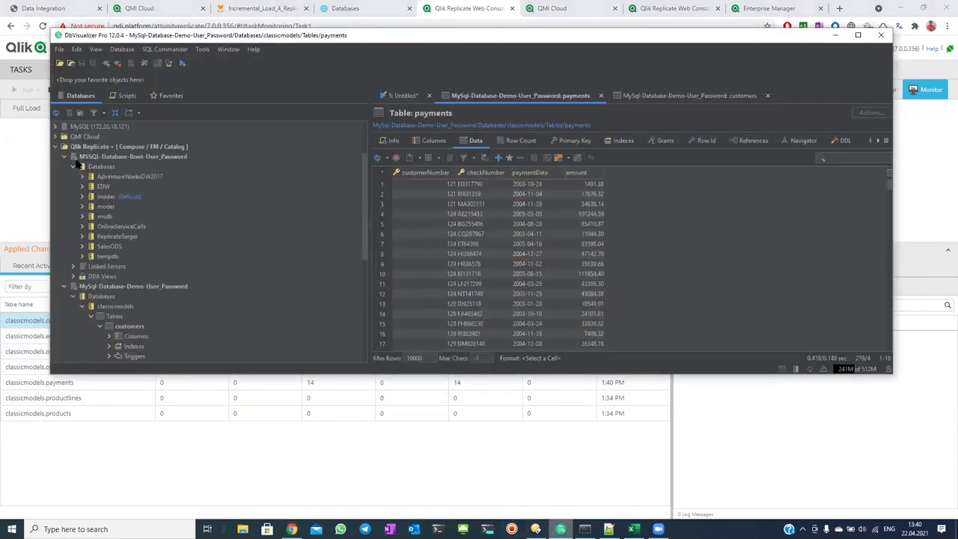
pyautogui.click(112, 157)
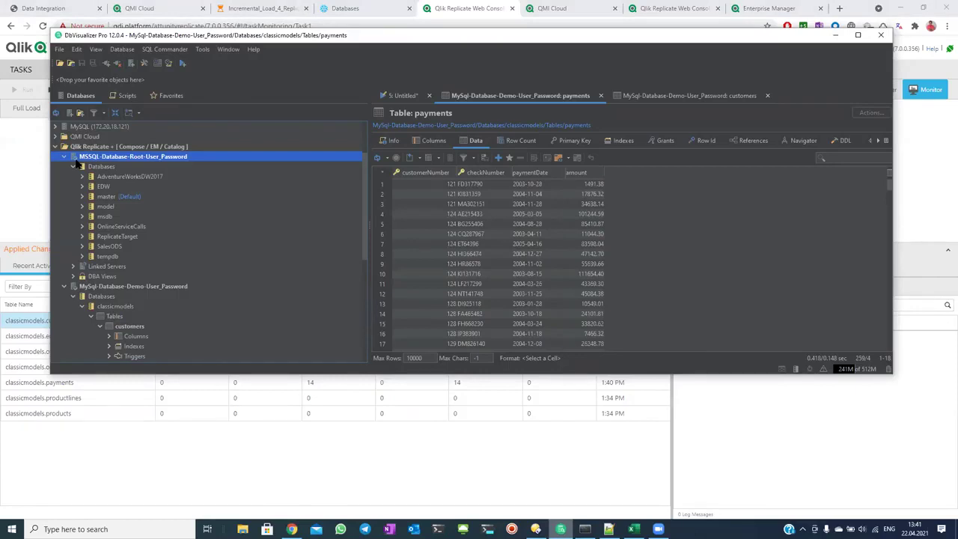
pyautogui.click(837, 36)
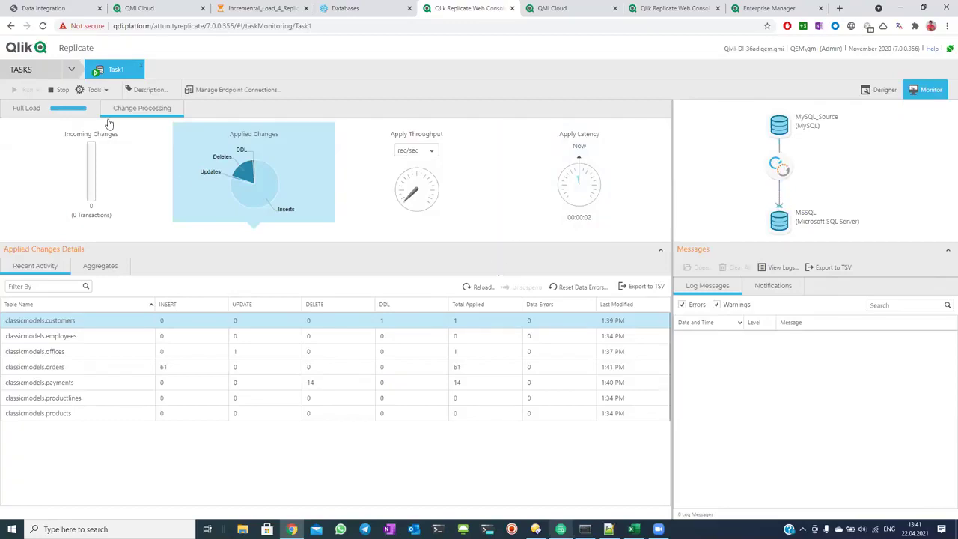
# From the task list, review the Snowflake on AWS target's settings in the endpoint connections, then close them.
pyautogui.click(23, 68)
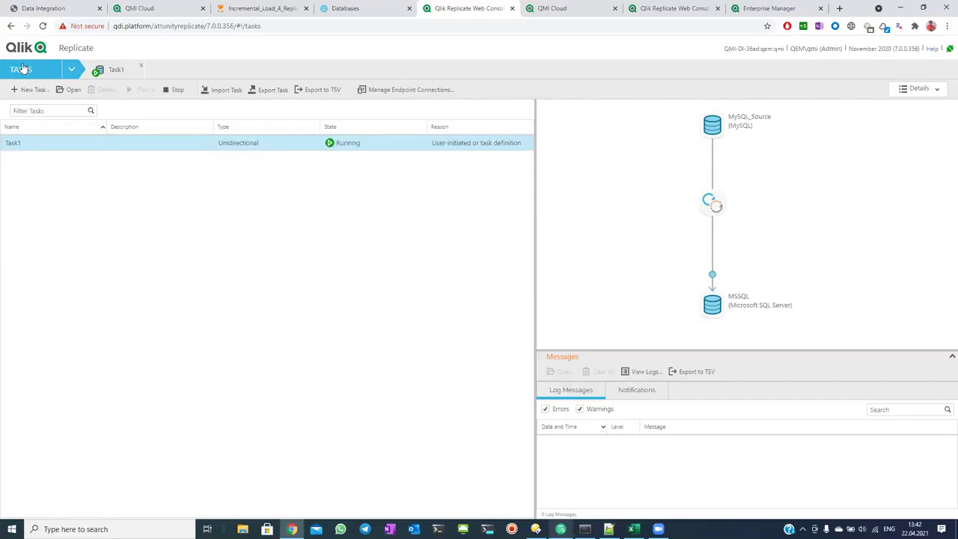
pyautogui.click(390, 91)
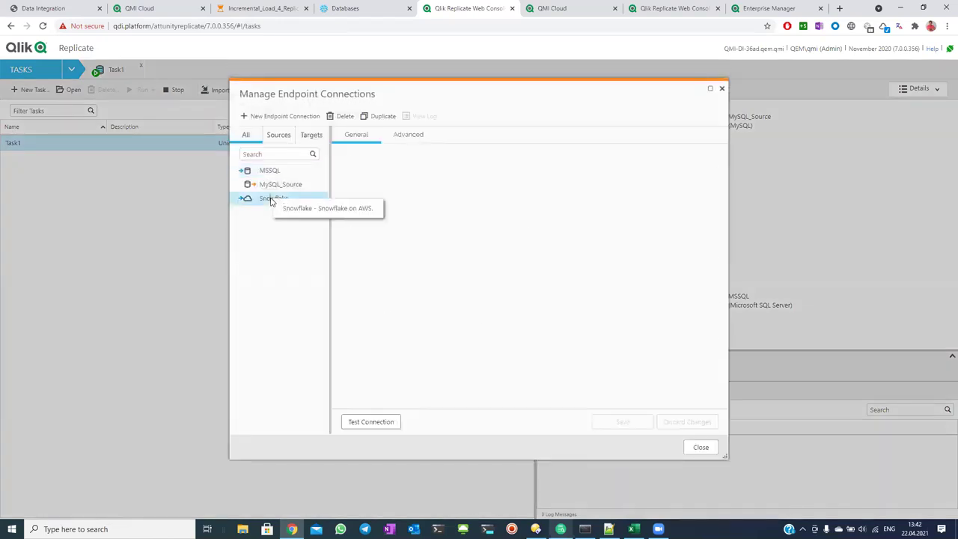
pyautogui.click(273, 198)
pyautogui.moveTo(486, 77); pyautogui.dragTo(470, 78)
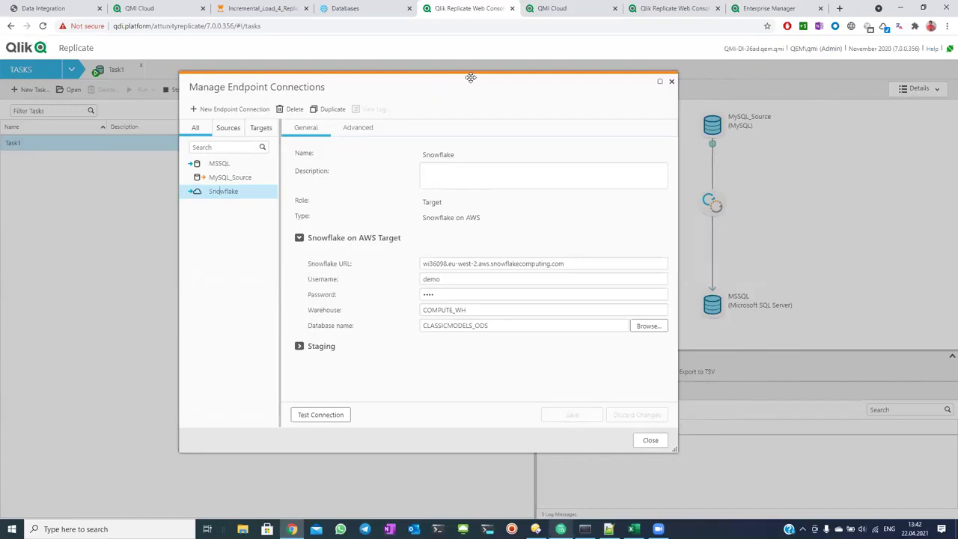
pyautogui.moveTo(418, 70); pyautogui.dragTo(419, 71)
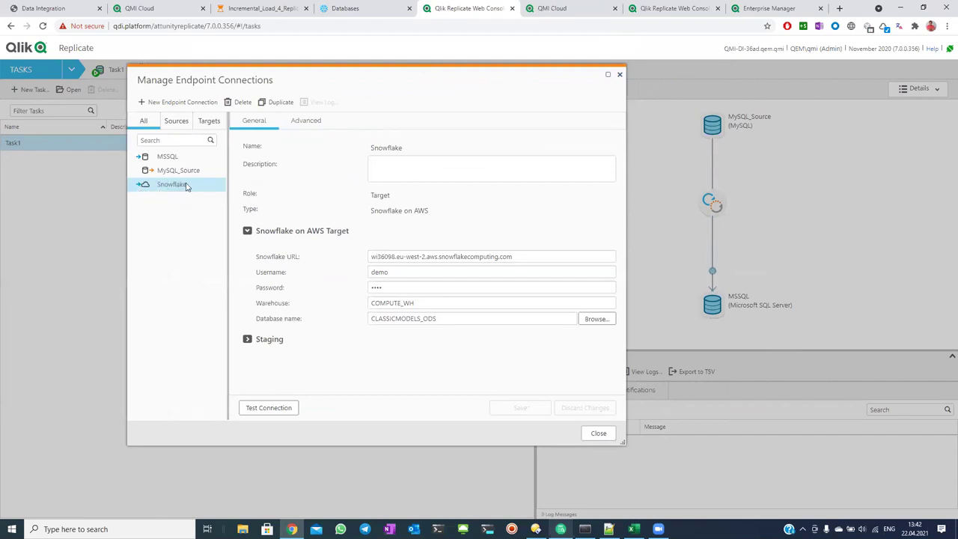
pyautogui.doubleClick(154, 192)
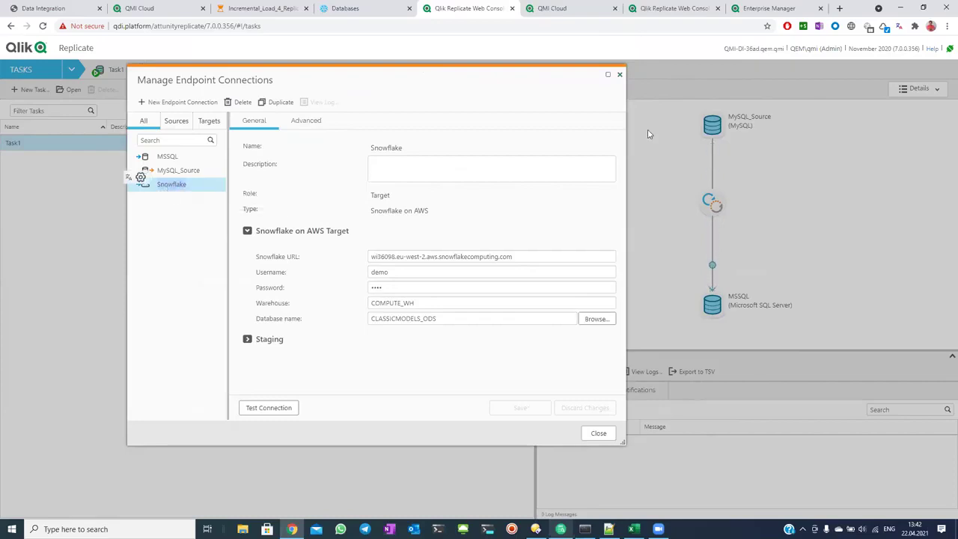
pyautogui.click(619, 75)
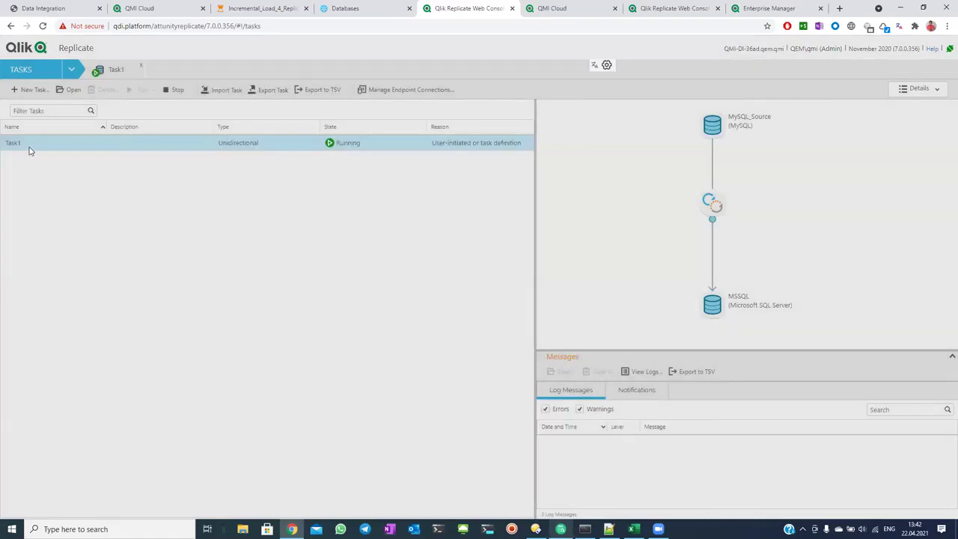
# Create a unidirectional task named Task2 with Full Load and Apply Changes, and add MySQL_Source as its source endpoint.
pyautogui.rightClick(30, 149)
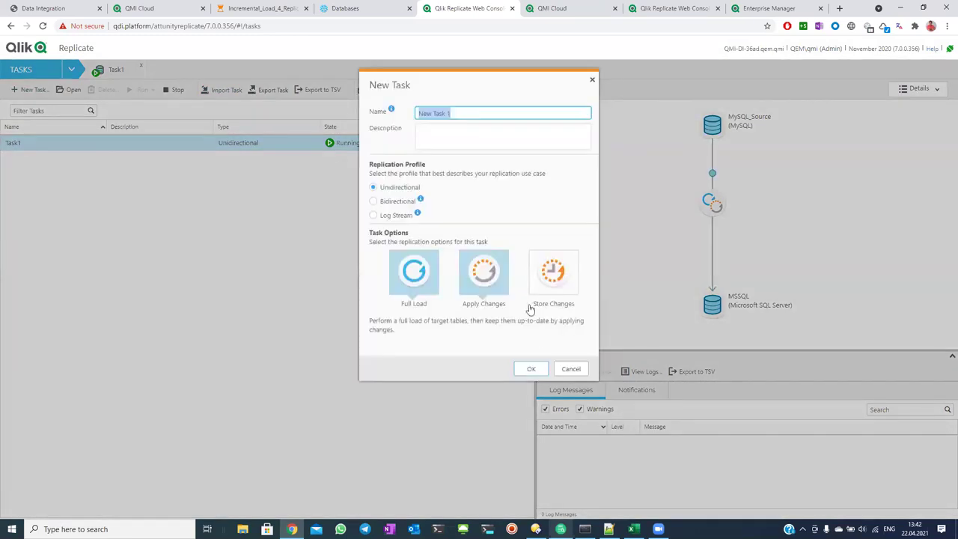
pyautogui.click(537, 337)
pyautogui.write('Task2')
pyautogui.click(530, 421)
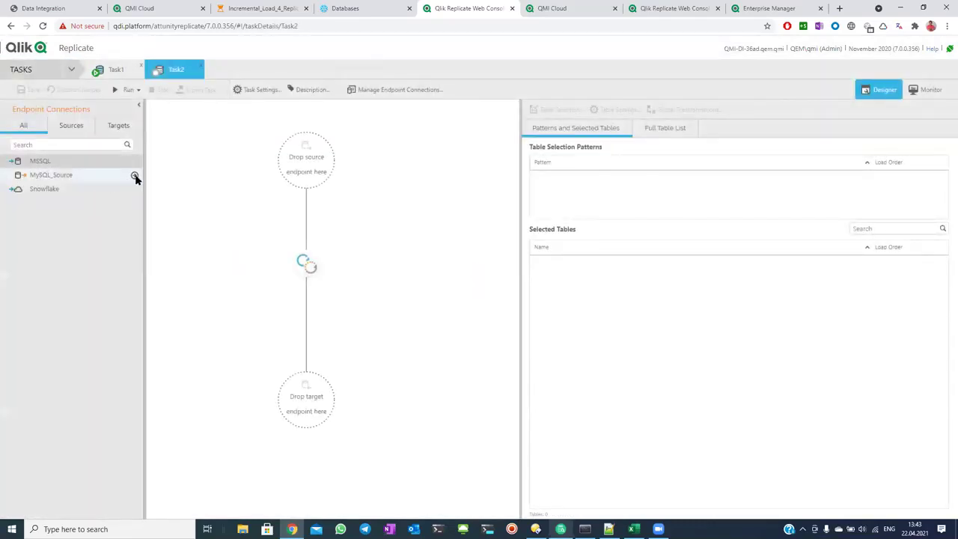
pyautogui.click(135, 178)
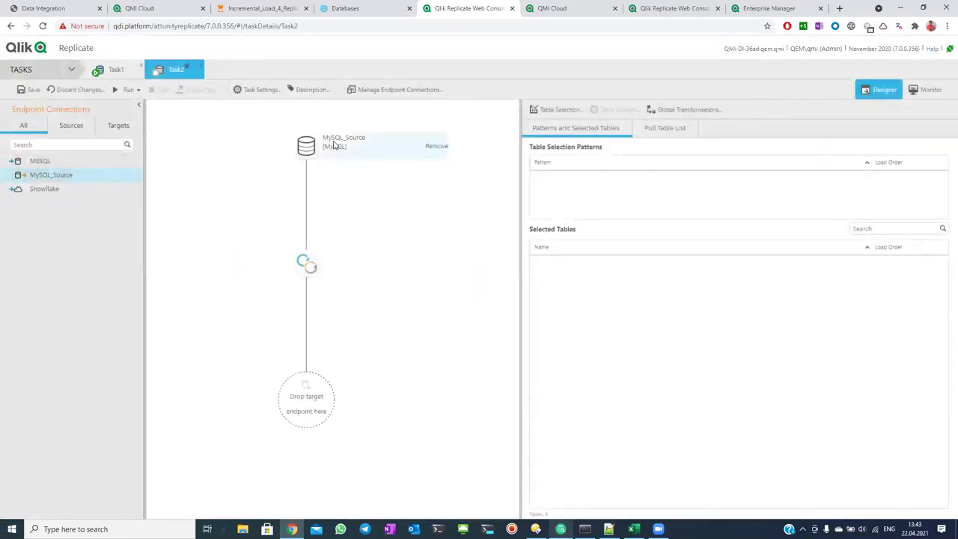
# Search the classicmodels schema for tables and select orders and employees for replication in Task2.
pyautogui.click(569, 112)
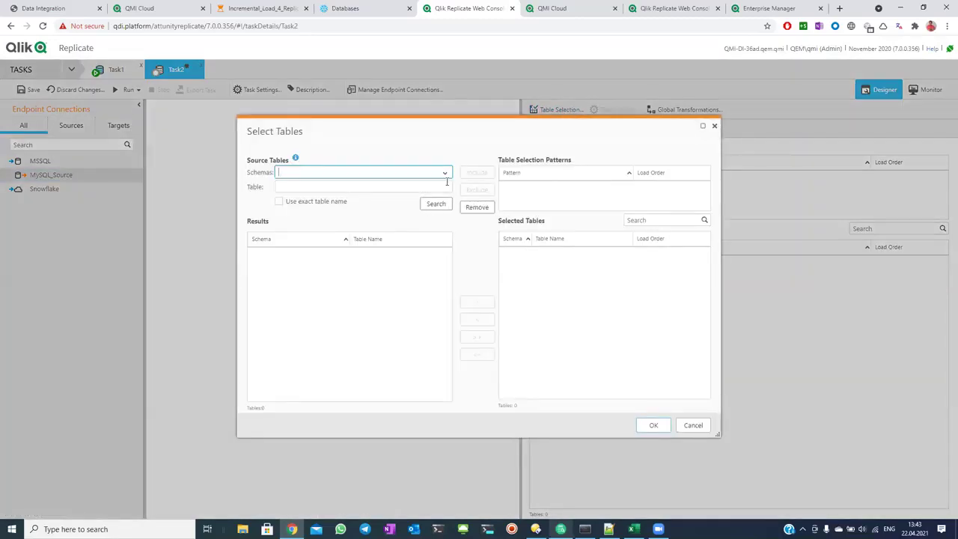
pyautogui.click(446, 177)
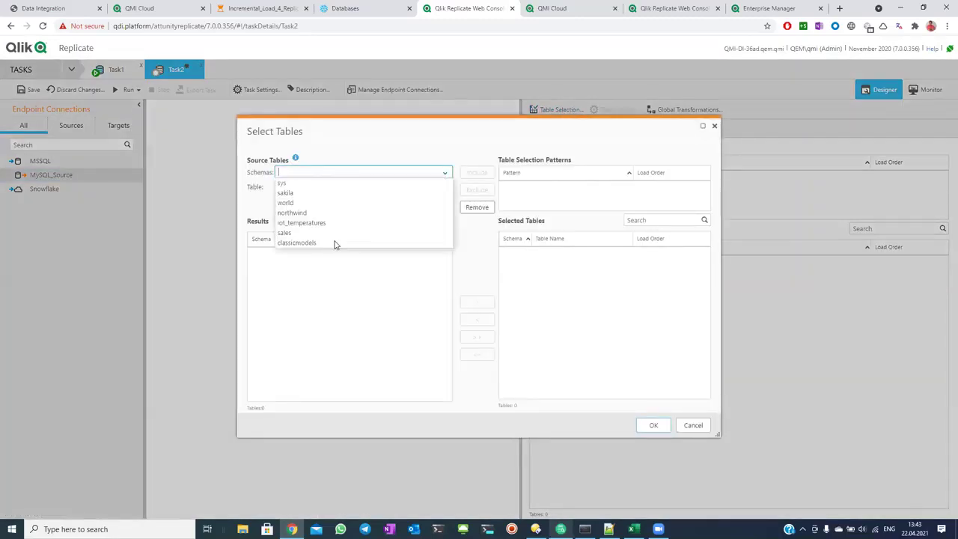
pyautogui.click(336, 244)
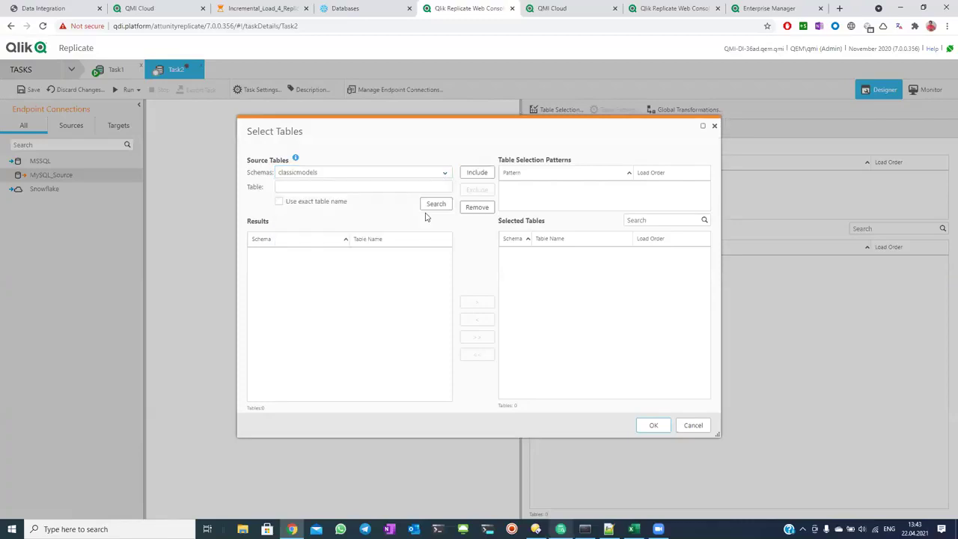
pyautogui.click(434, 204)
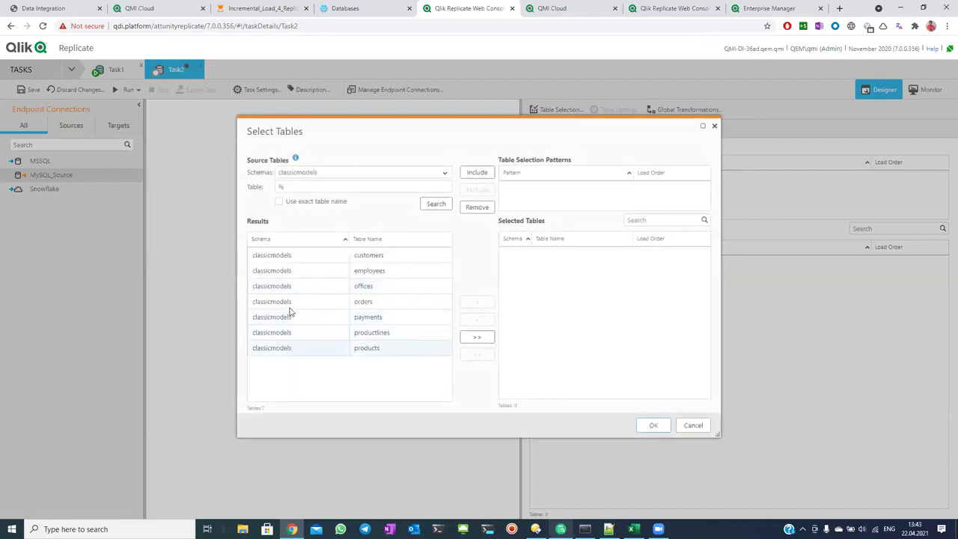
pyautogui.click(445, 302)
pyautogui.click(470, 303)
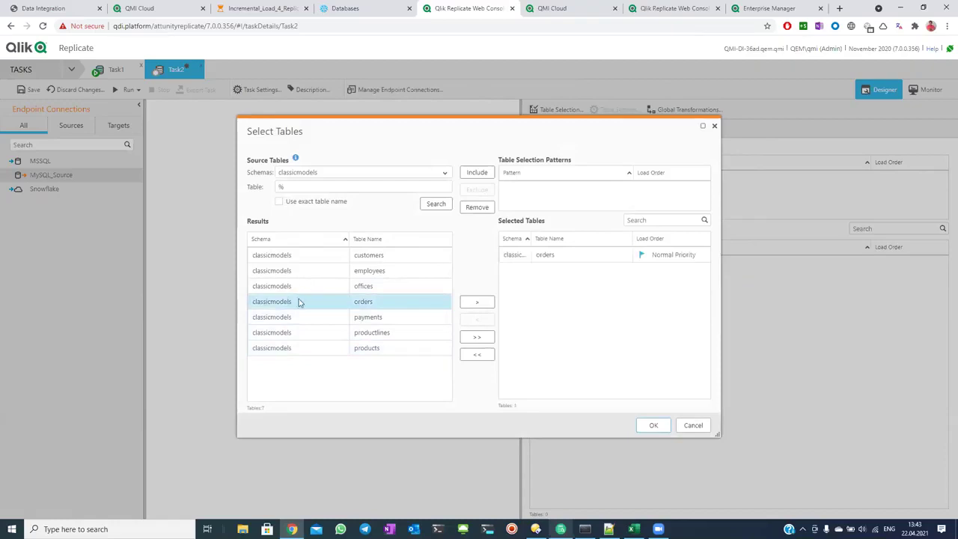
pyautogui.click(276, 272)
pyautogui.click(472, 304)
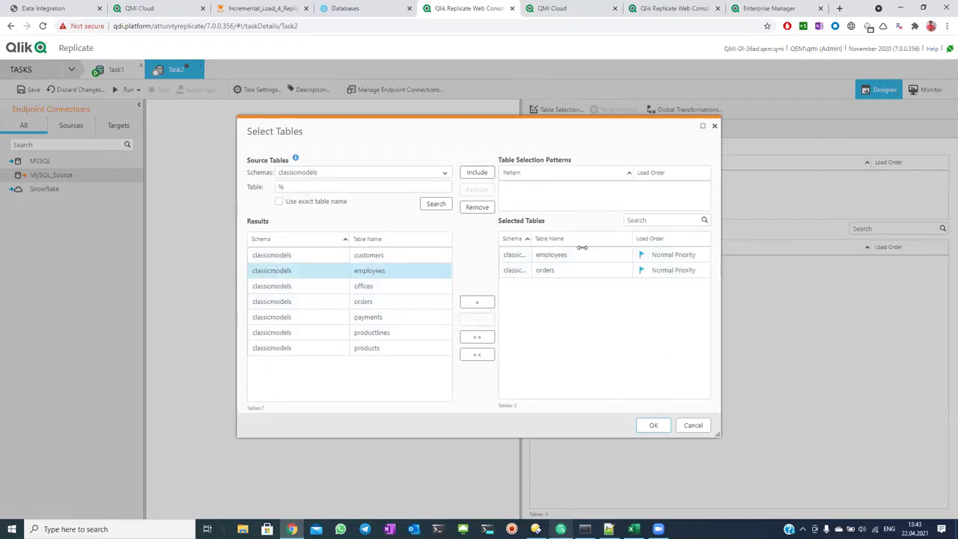
pyautogui.moveTo(529, 239); pyautogui.dragTo(701, 277)
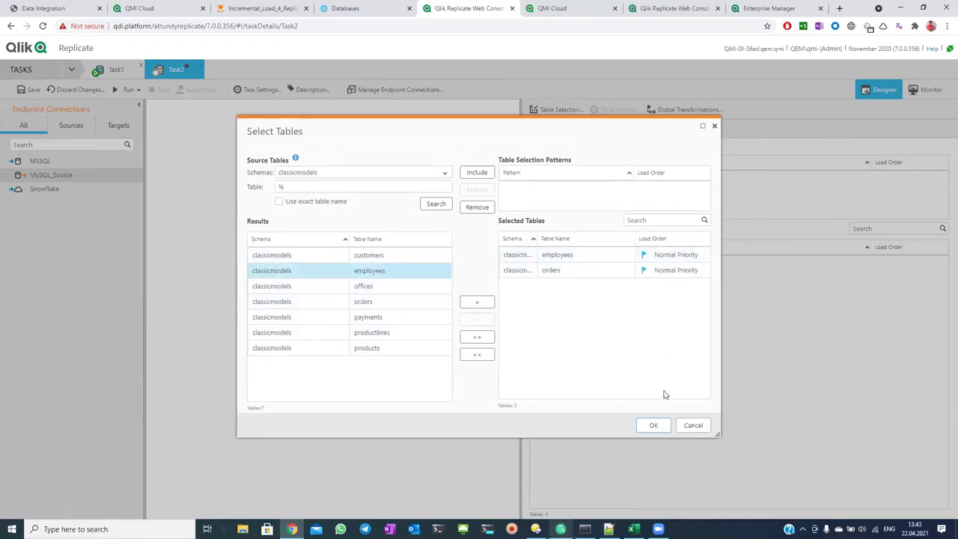
pyautogui.click(653, 425)
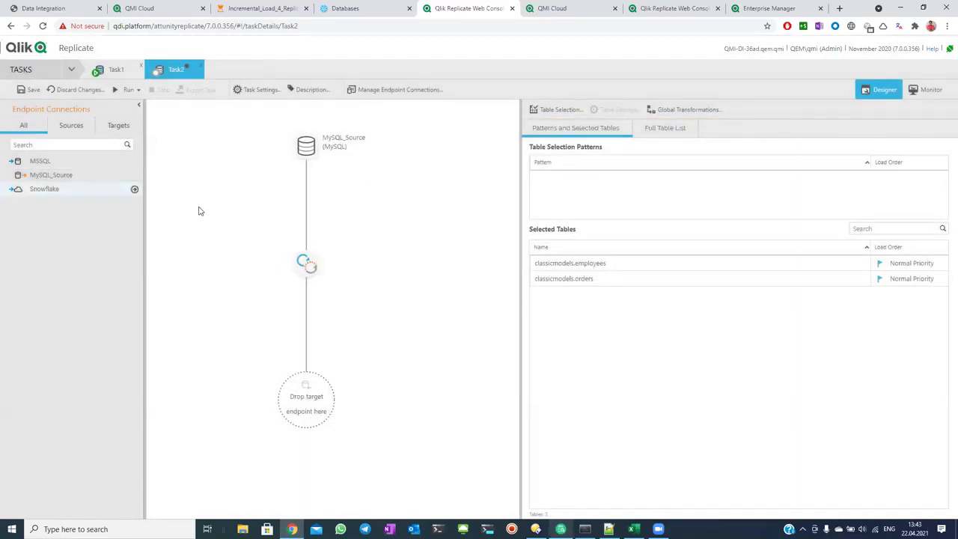
# Add Snowflake as Task2's target endpoint and save the task.
pyautogui.moveTo(44, 188); pyautogui.dragTo(199, 208)
pyautogui.moveTo(174, 281); pyautogui.dragTo(276, 401)
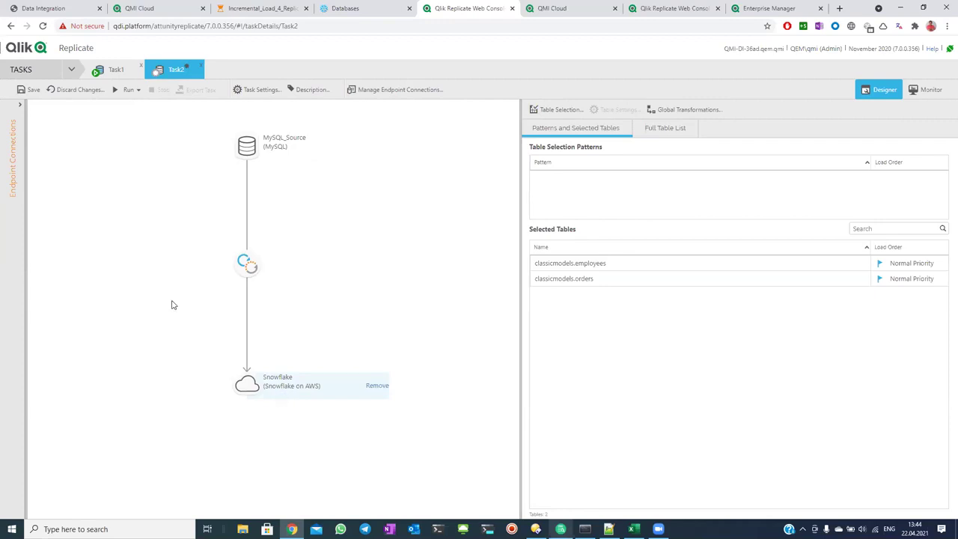
pyautogui.click(38, 93)
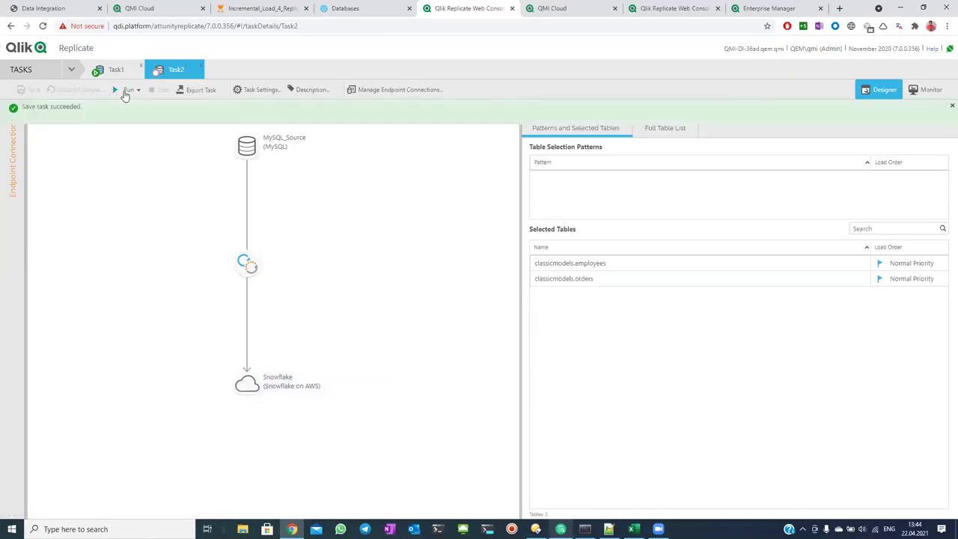
# Run Task2, then switch to the Snowflake console's list of databases.
pyautogui.click(126, 90)
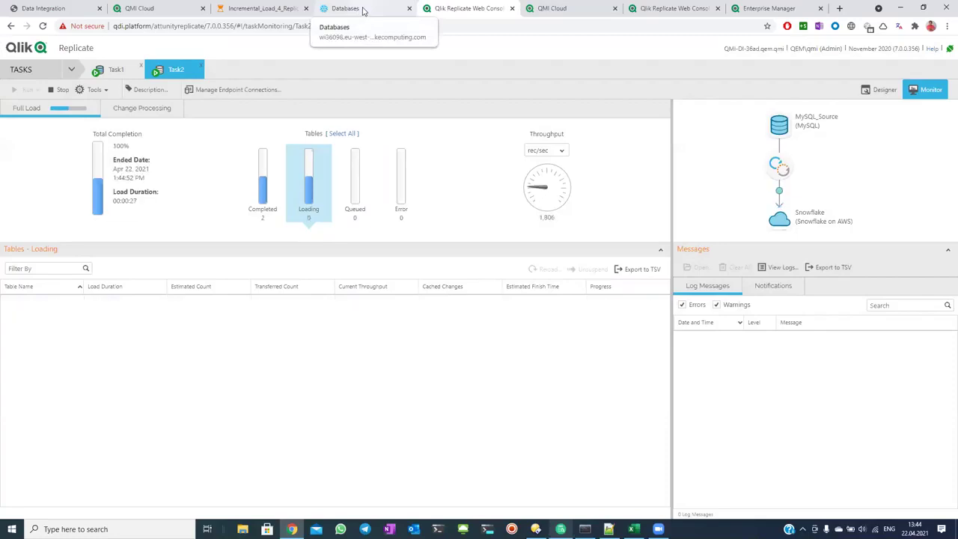
pyautogui.click(363, 10)
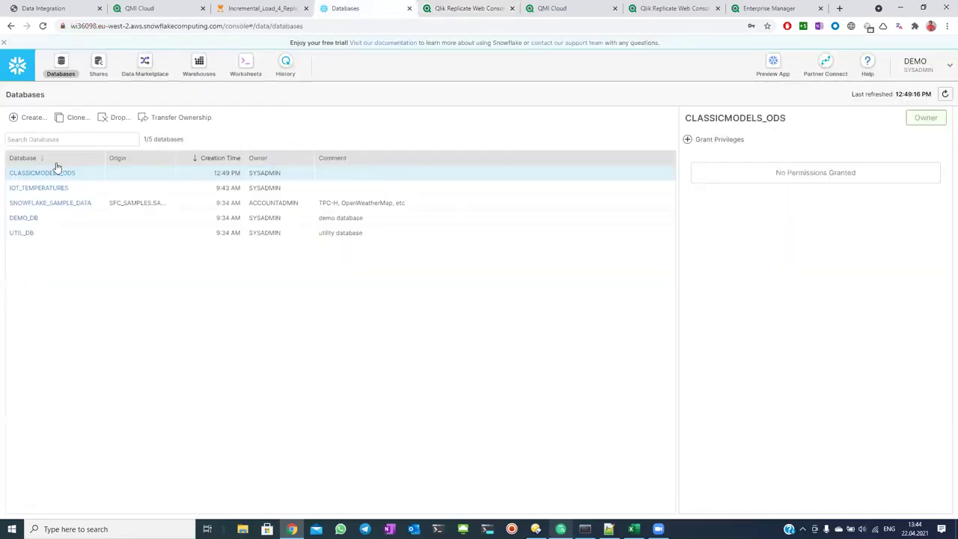
# Open the Snowflake worksheet, refresh its database objects and expand the iot_temperatures schema's tables.
pyautogui.click(247, 65)
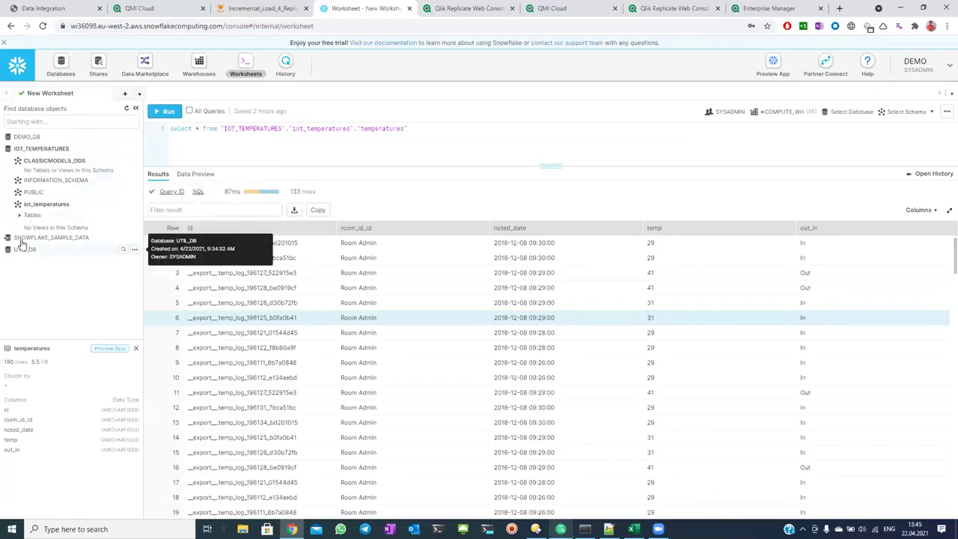
pyautogui.click(127, 109)
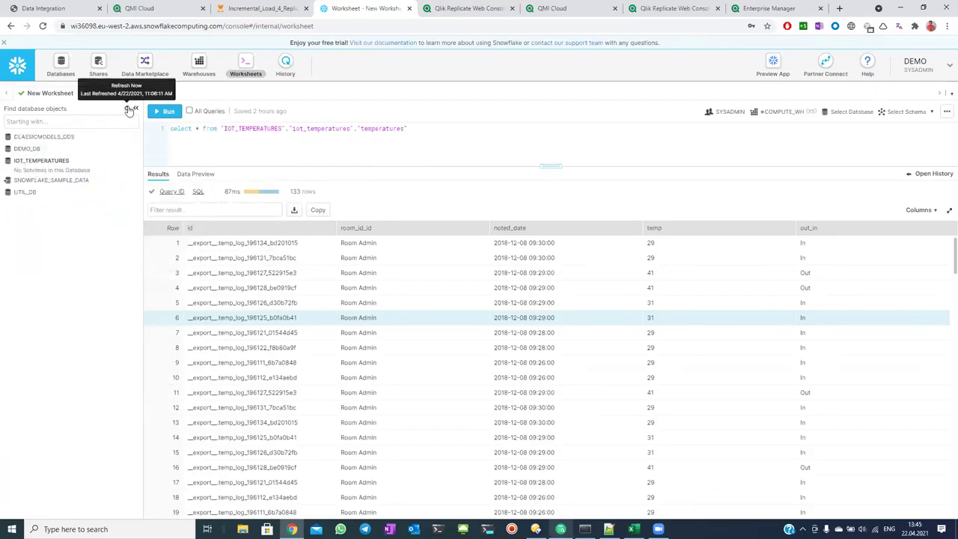
pyautogui.click(45, 218)
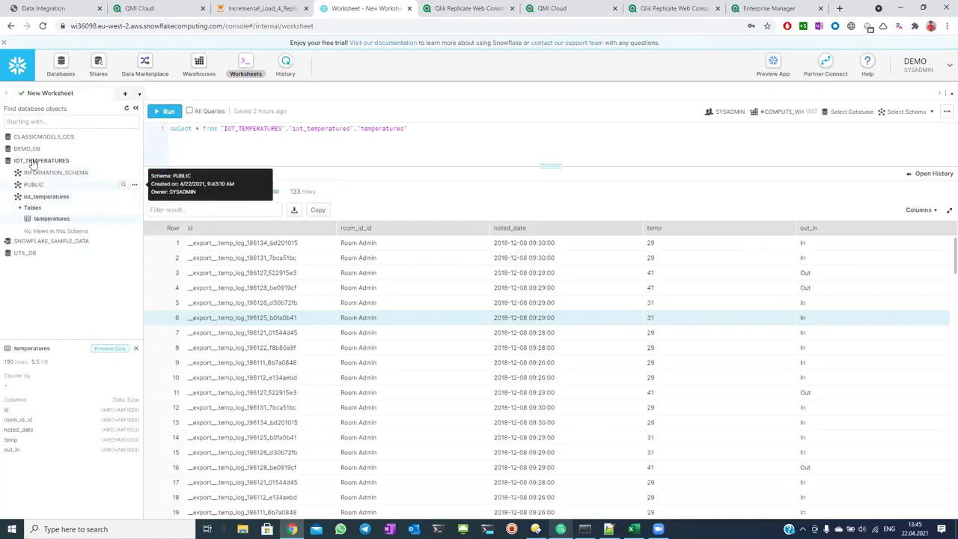
# Replace the worksheet's query with select * from "CLASSICMODELS_ODS" and try to run it.
pyautogui.doubleClick(38, 137)
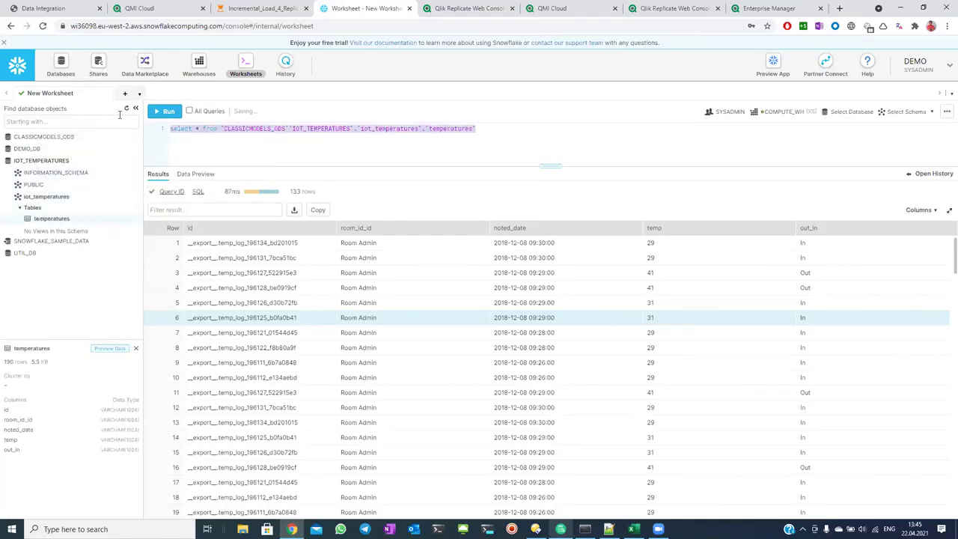
pyautogui.write('select * from')
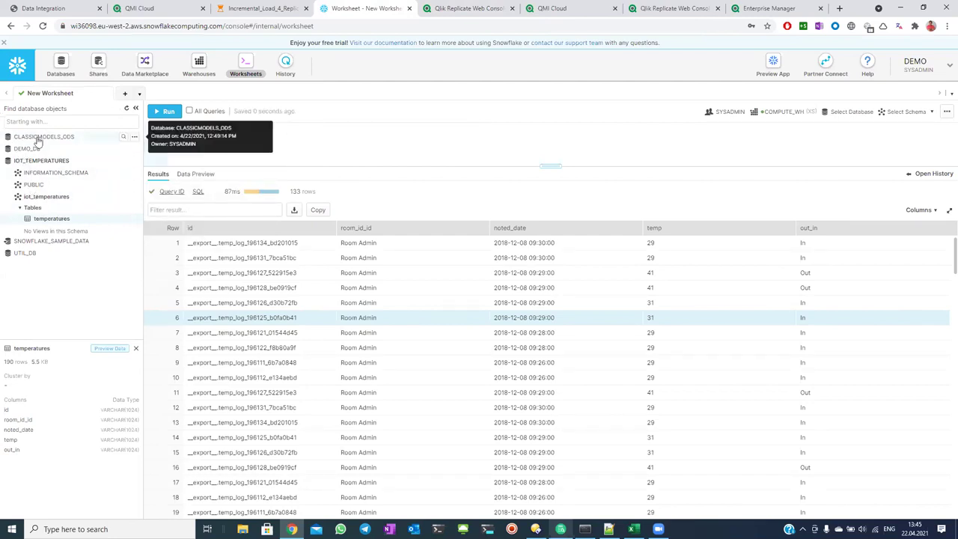
pyautogui.doubleClick(38, 138)
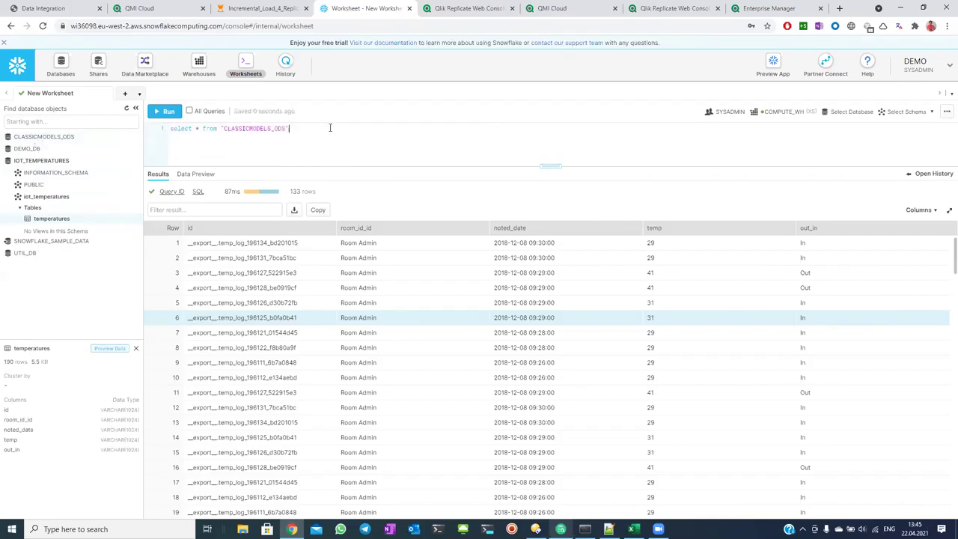
pyautogui.click(169, 115)
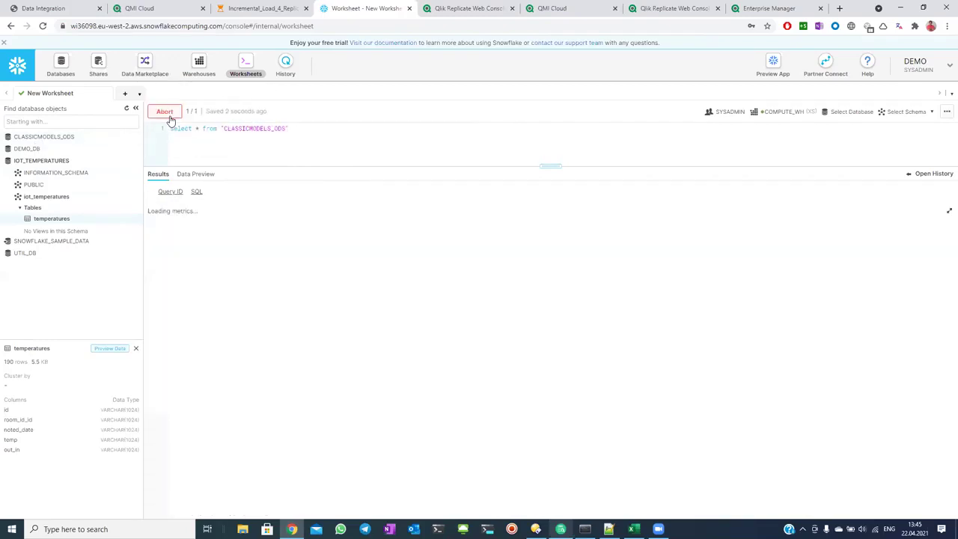
pyautogui.moveTo(288, 129); pyautogui.dragTo(229, 131)
pyautogui.press('BackSpace')
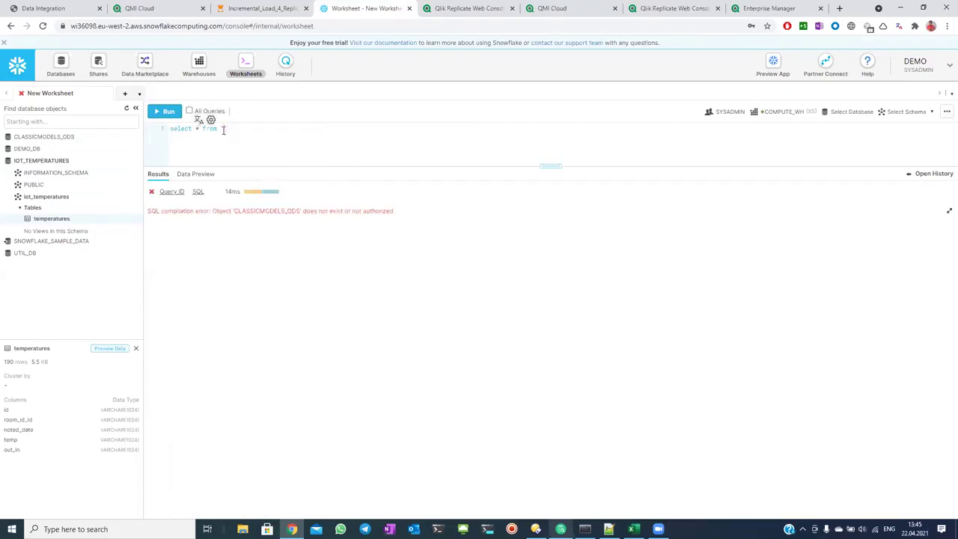
pyautogui.doubleClick(24, 138)
pyautogui.moveTo(292, 129); pyautogui.dragTo(222, 128)
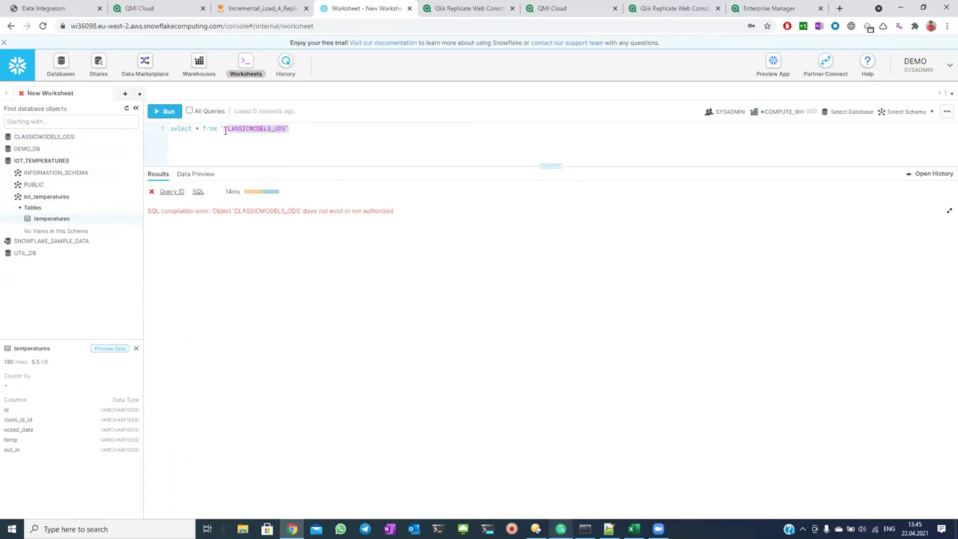
pyautogui.rightClick(35, 140)
pyautogui.click(72, 174)
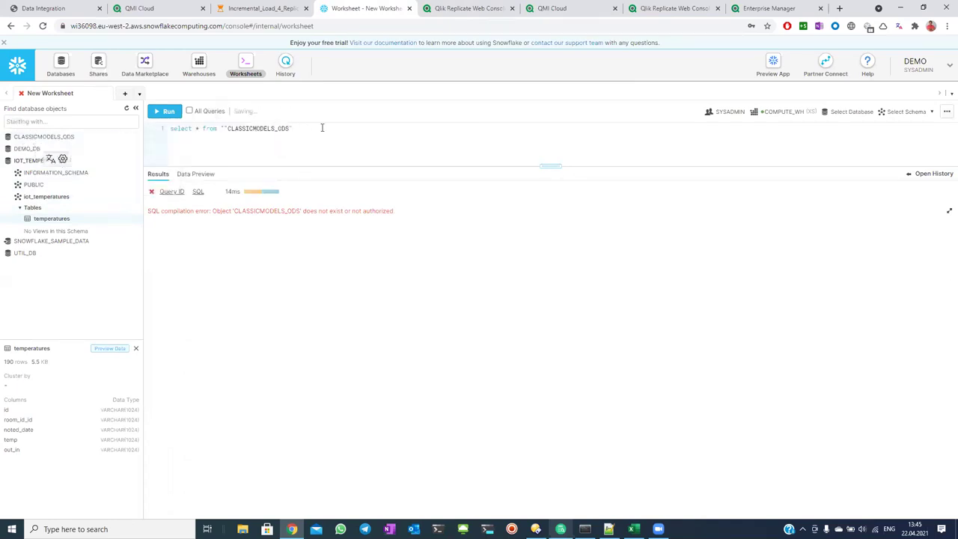
pyautogui.tripleClick(300, 128)
pyautogui.click(299, 128)
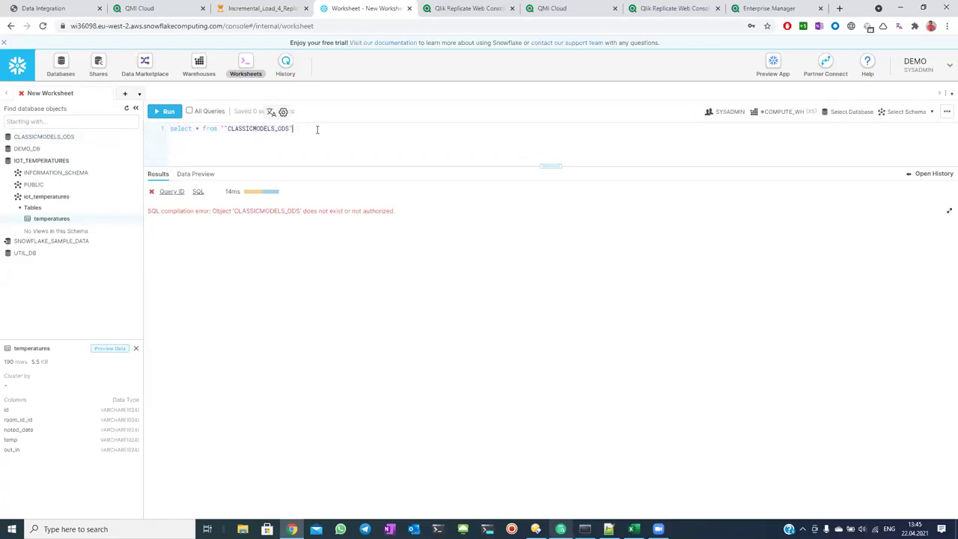
# Expand the CLASSICMODELS_ODS database and try to run select * from "CLASSICMODELS_ODS"."classicmodels".
pyautogui.doubleClick(43, 140)
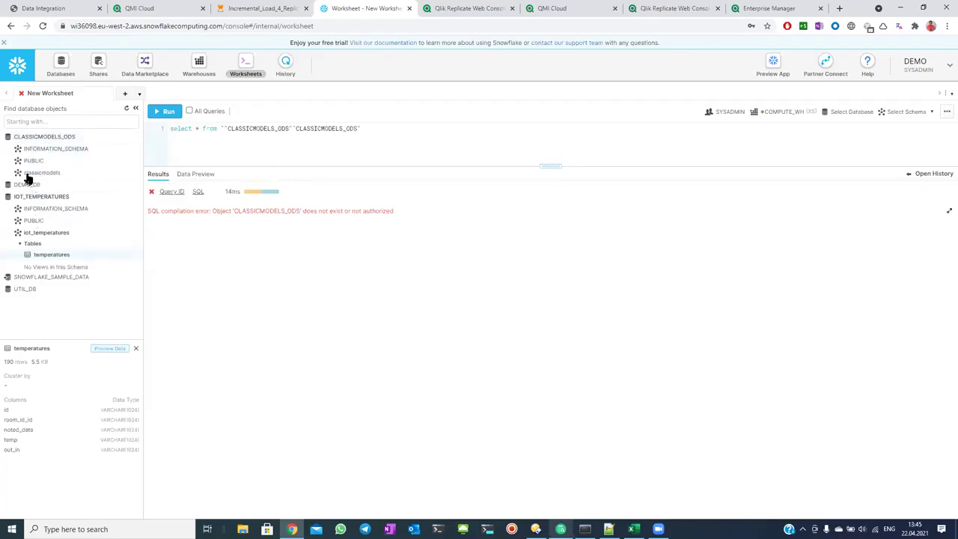
pyautogui.doubleClick(41, 173)
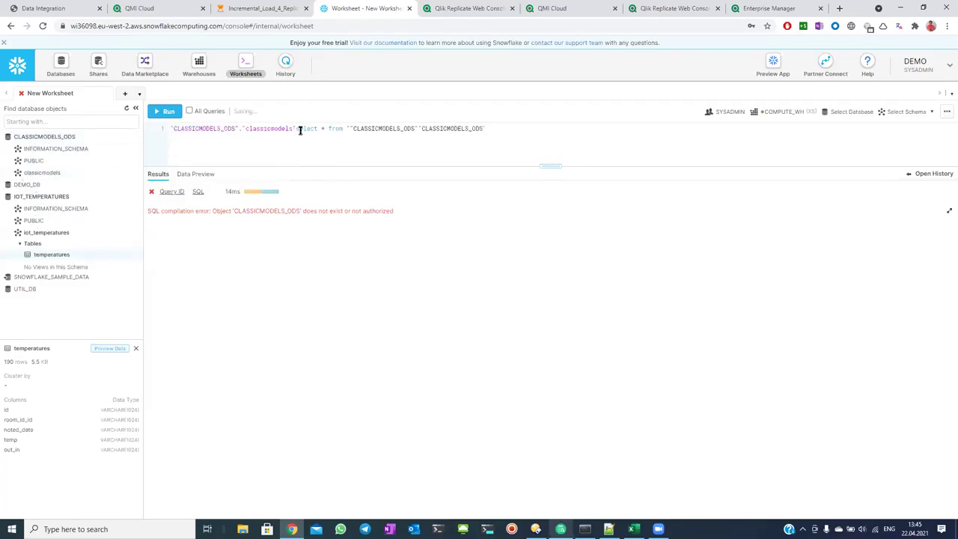
pyautogui.moveTo(297, 129); pyautogui.dragTo(172, 128)
pyautogui.hotkey('ctrl', 'c')
pyautogui.press('BackSpace')
pyautogui.moveTo(391, 134); pyautogui.dragTo(222, 127)
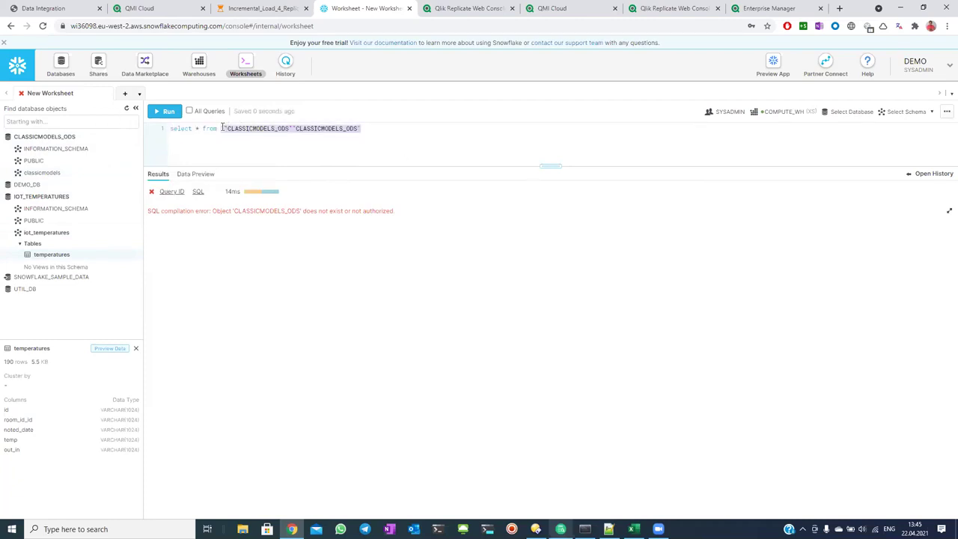
pyautogui.hotkey('ctrl', 'v')
pyautogui.hotkey('ctrl', 'Return')
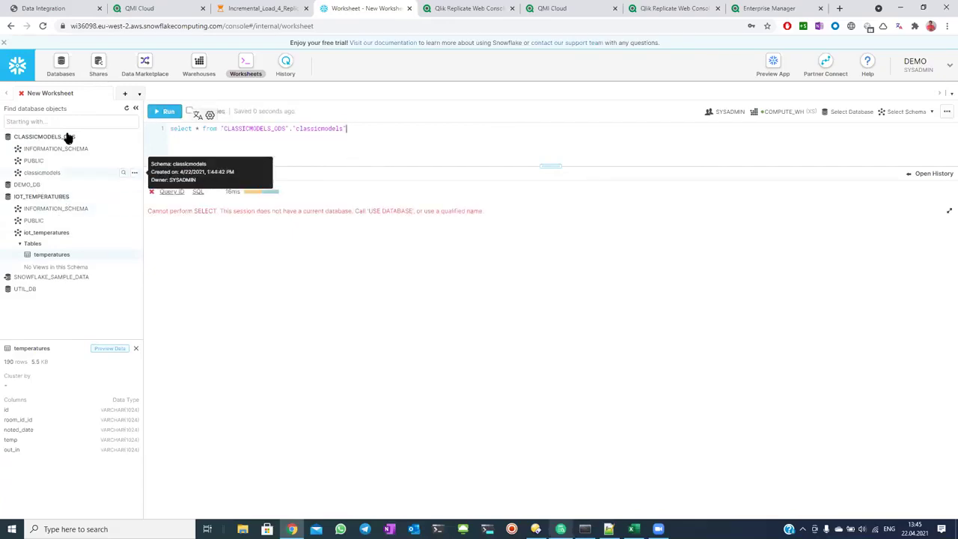
# Expand the classicmodels schema's tables and run select * from "CLASSICMODELS_ODS"."classicmodels"."orders".
pyautogui.click(197, 128)
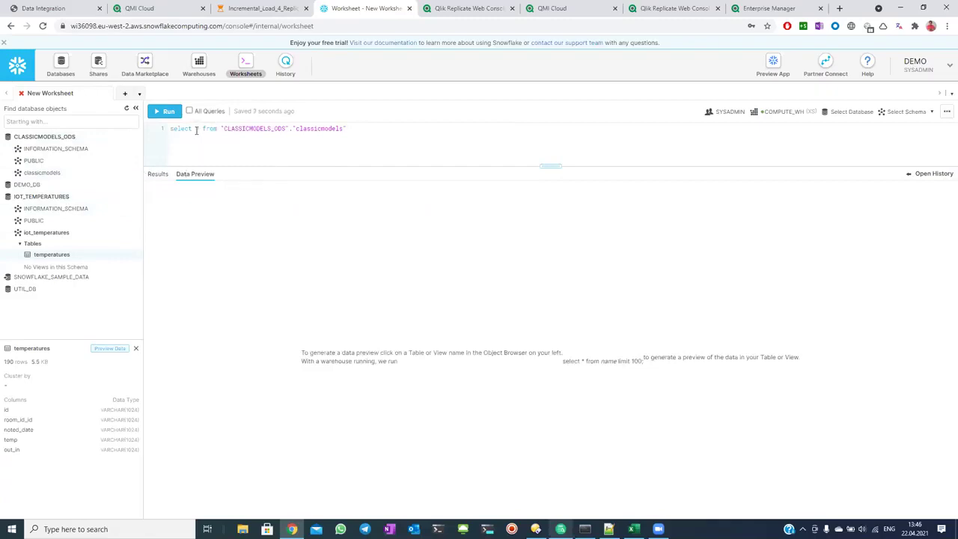
pyautogui.click(31, 175)
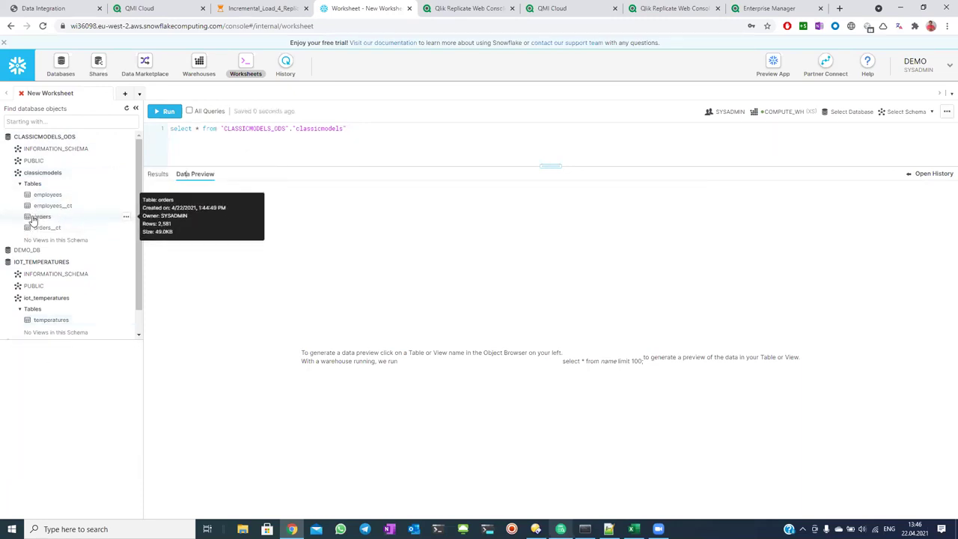
pyautogui.click(37, 216)
pyautogui.doubleClick(38, 216)
pyautogui.moveTo(500, 133); pyautogui.dragTo(223, 128)
pyautogui.press('BackSpace')
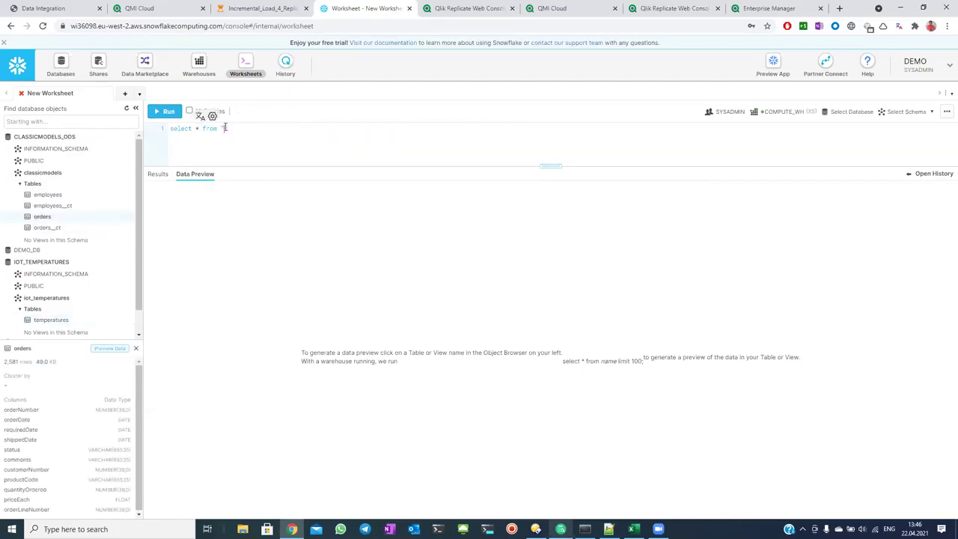
pyautogui.doubleClick(69, 215)
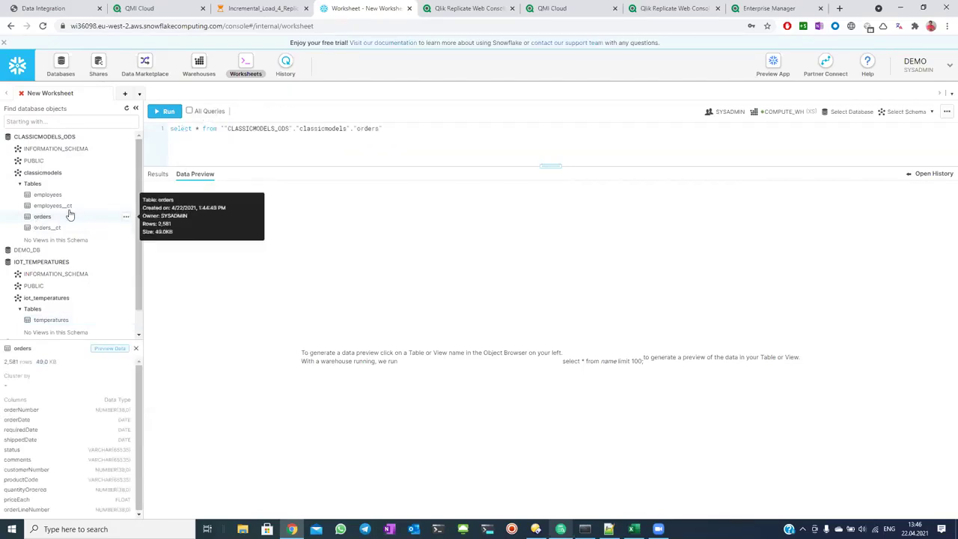
pyautogui.click(165, 111)
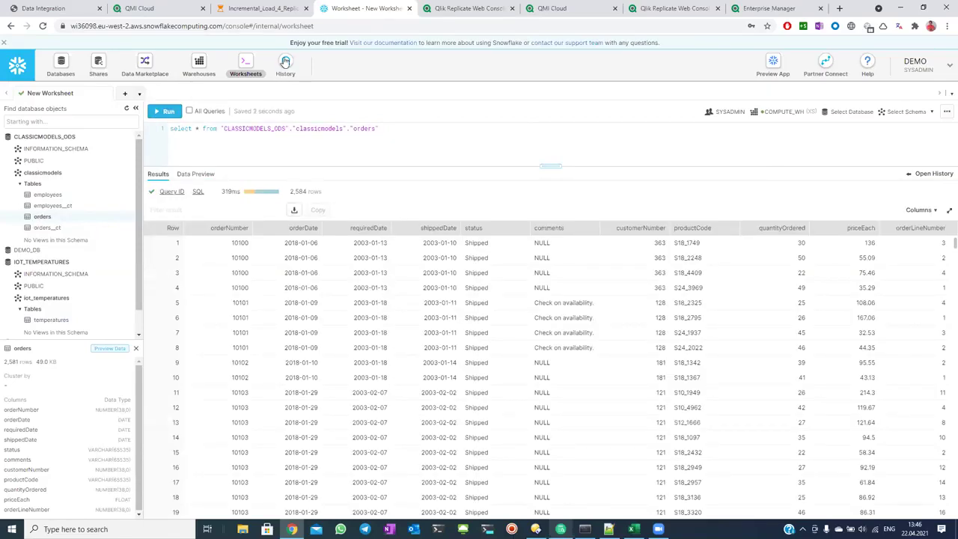
# Switch to the Qlik Replicate console, check Change Processing for Task2 and Task1, and return to the task list.
pyautogui.click(451, 10)
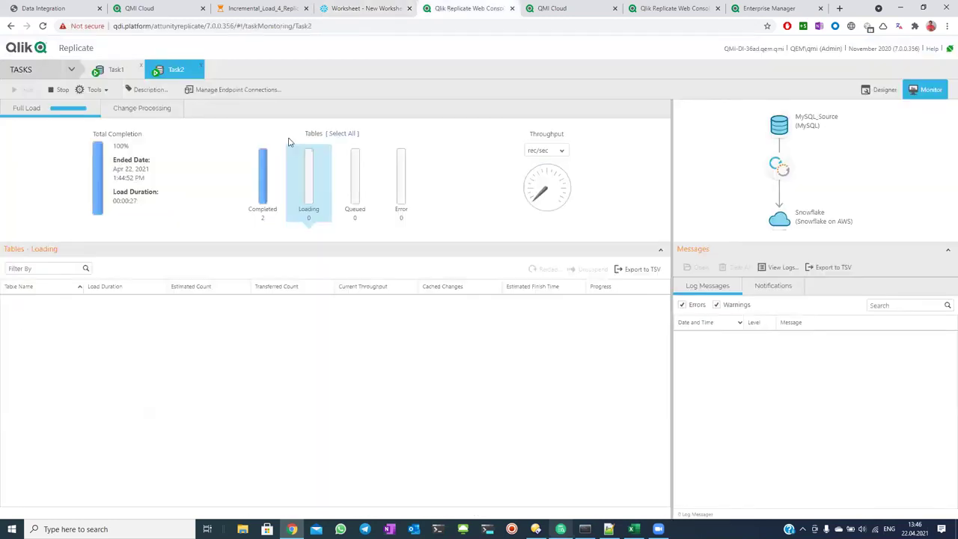
pyautogui.click(166, 108)
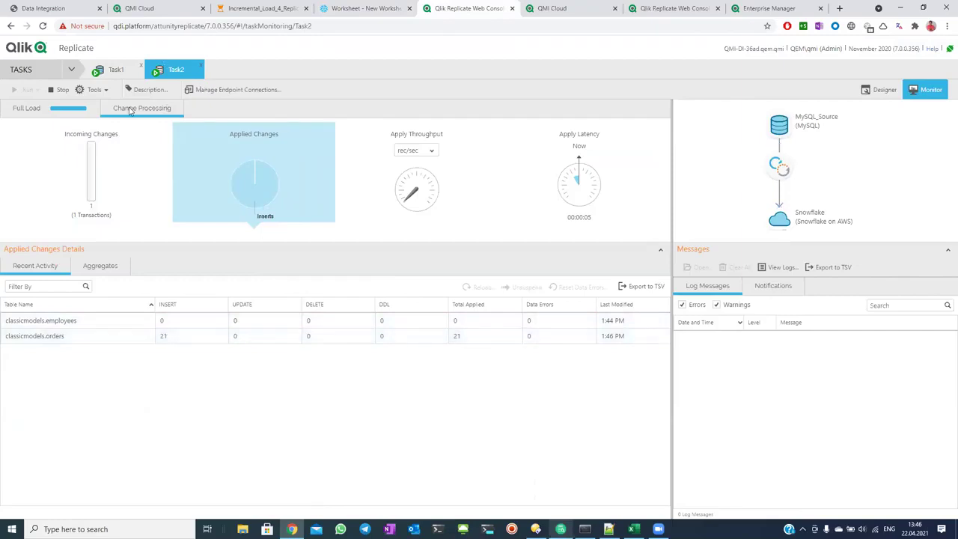
pyautogui.click(116, 69)
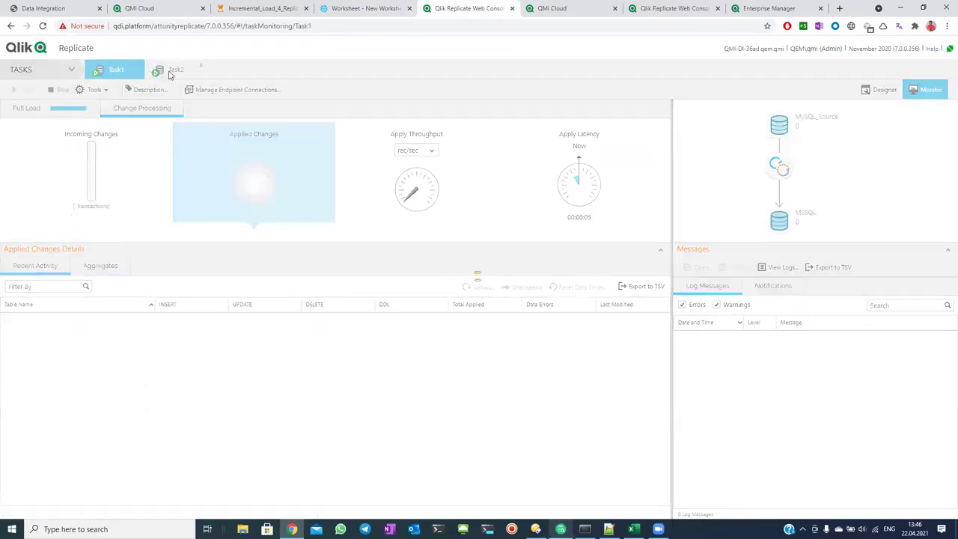
pyautogui.click(21, 70)
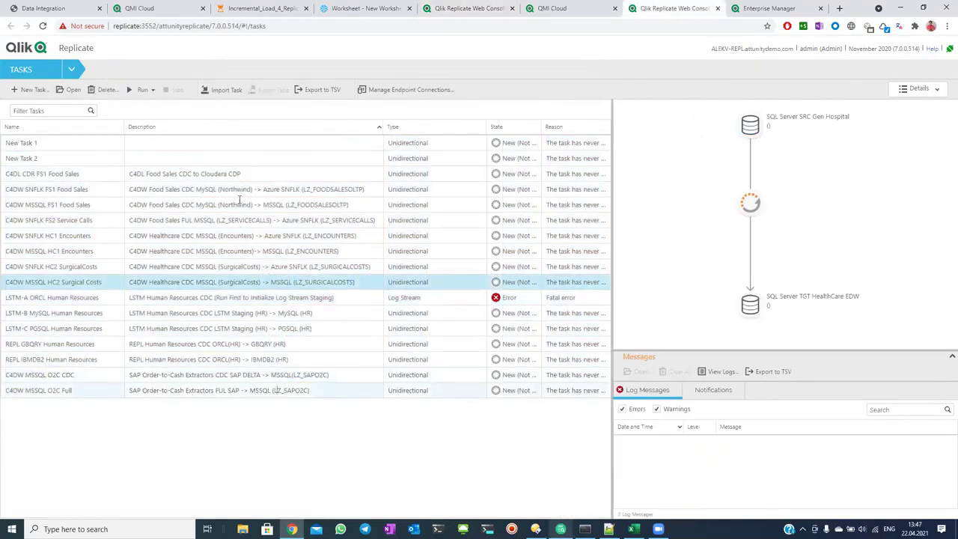
# Examine the demo Replicate server's list of replication tasks and view the endpoints of REPL GBQRY Human Resources.
pyautogui.moveTo(235, 176); pyautogui.dragTo(14, 187)
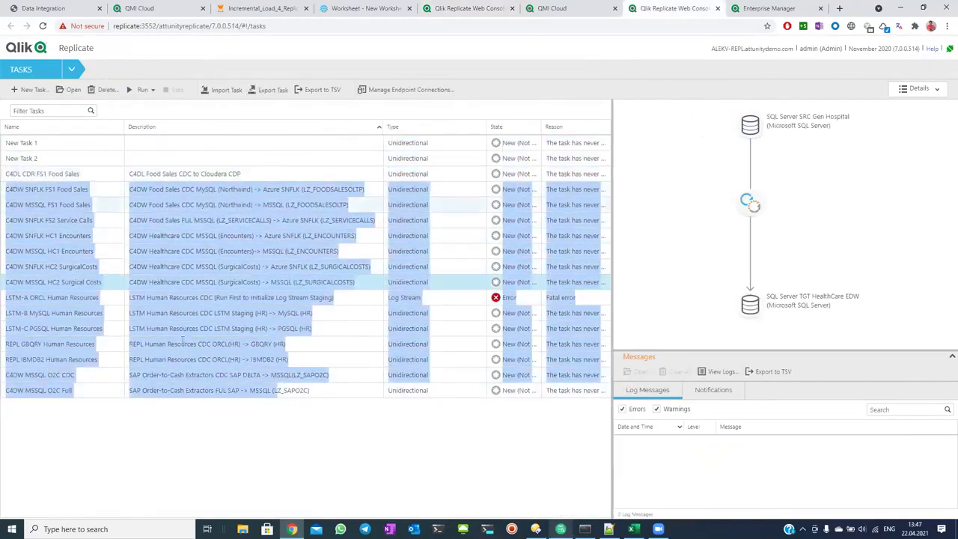
pyautogui.click(200, 384)
pyautogui.click(202, 344)
pyautogui.moveTo(200, 386); pyautogui.dragTo(23, 126)
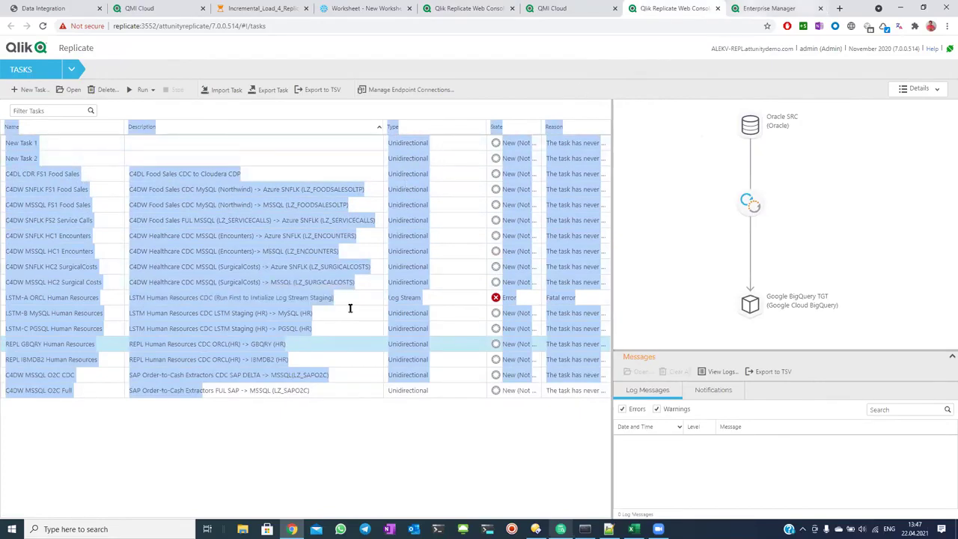
# Switch to Enterprise Manager and look through the replication tasks of all servers.
pyautogui.hotkey('ctrl', 'Tab')
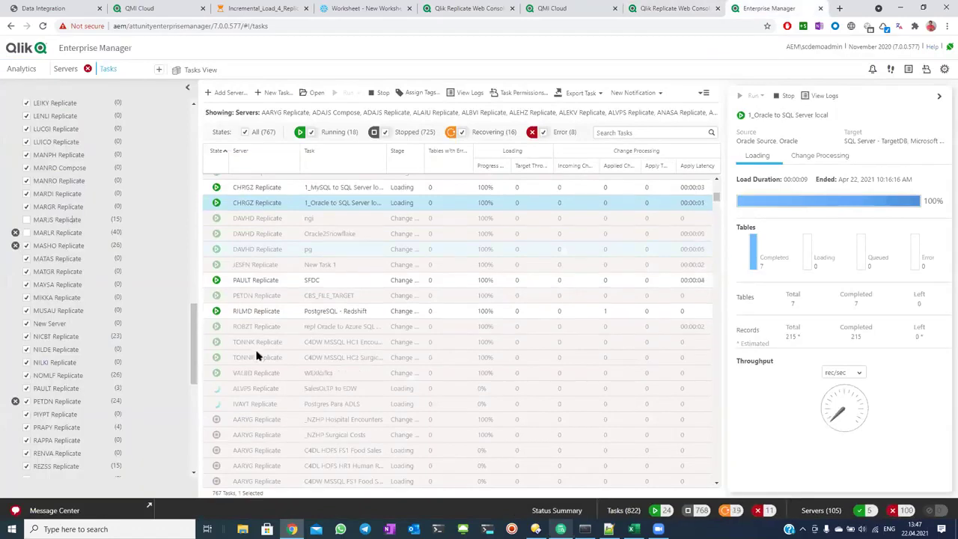
pyautogui.moveTo(253, 320); pyautogui.dragTo(338, 220)
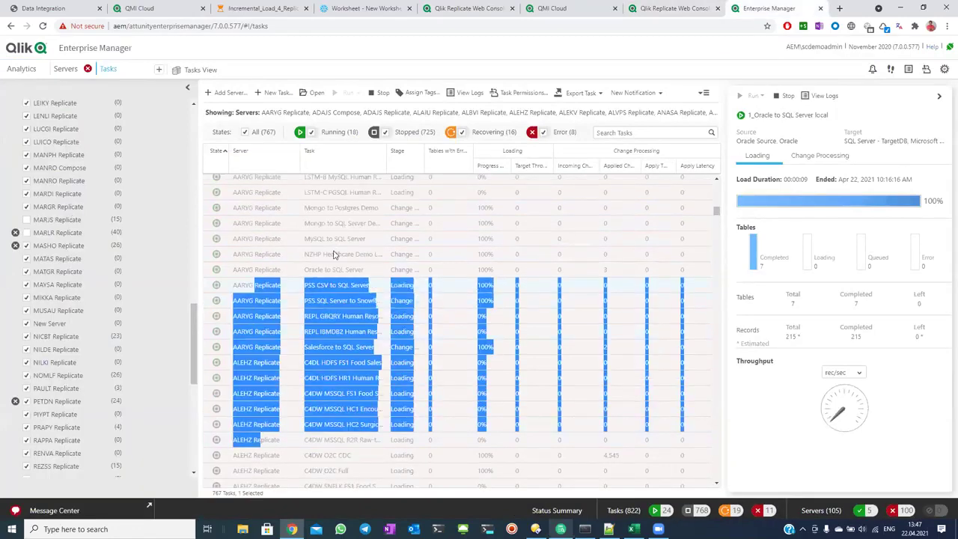
pyautogui.click(336, 252)
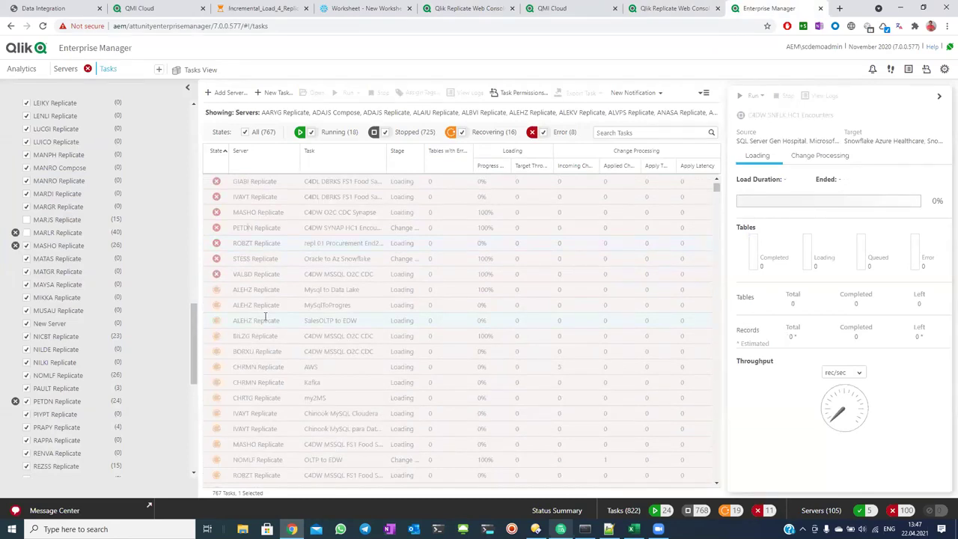
# Switch back to the Replicate console containing Task1 and Task2, and open Task2's monitoring view.
pyautogui.click(462, 9)
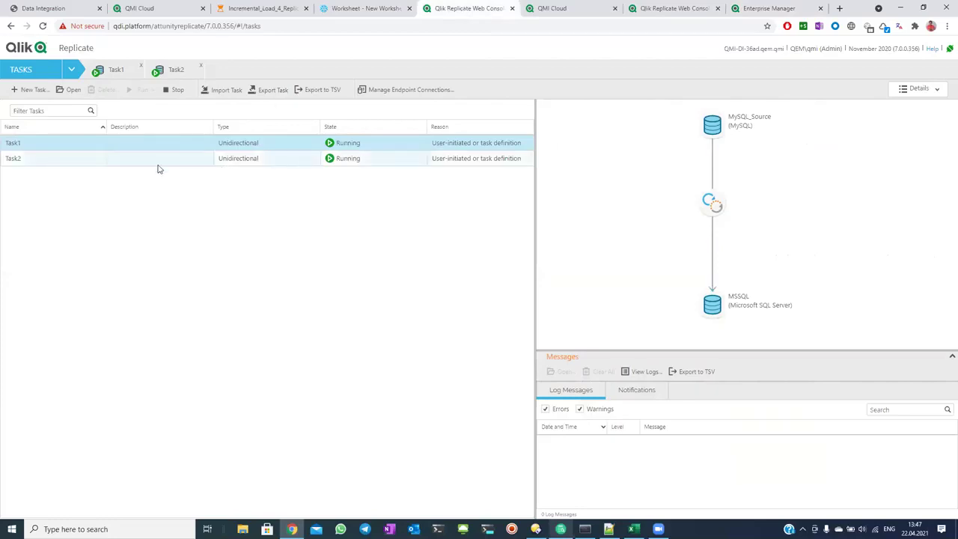
pyautogui.click(66, 162)
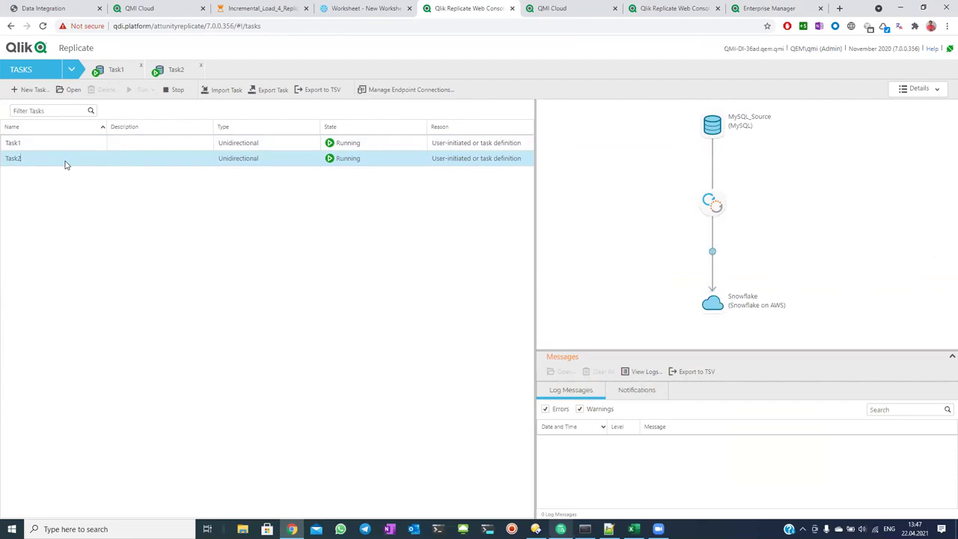
pyautogui.doubleClick(19, 159)
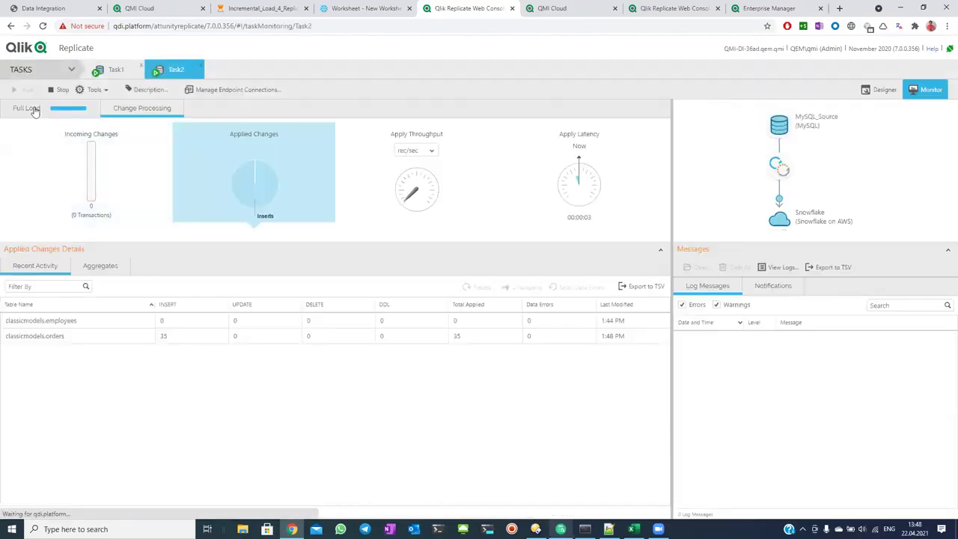
# Show Task2 in the designer, view the endpoint connection settings without changing them, and expand the list of endpoint connections.
pyautogui.click(880, 90)
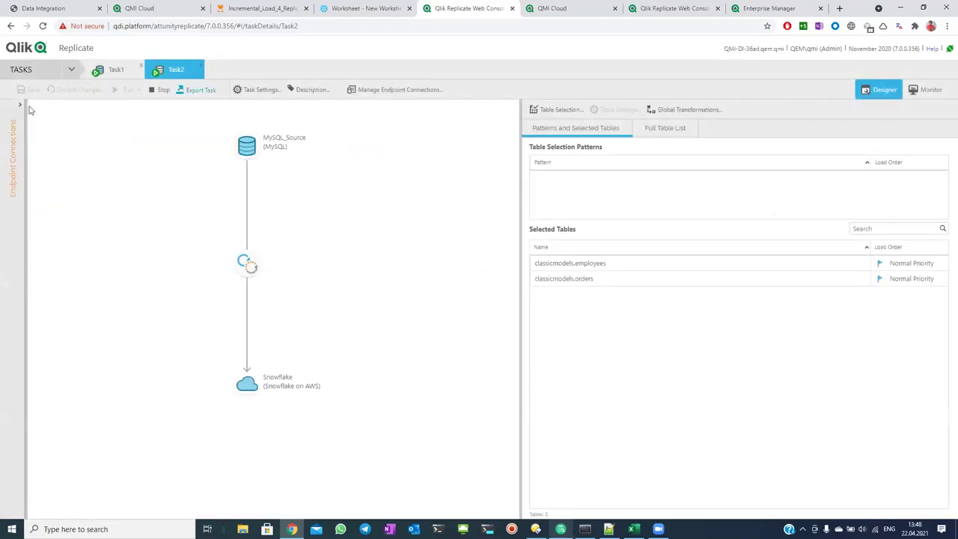
pyautogui.click(421, 90)
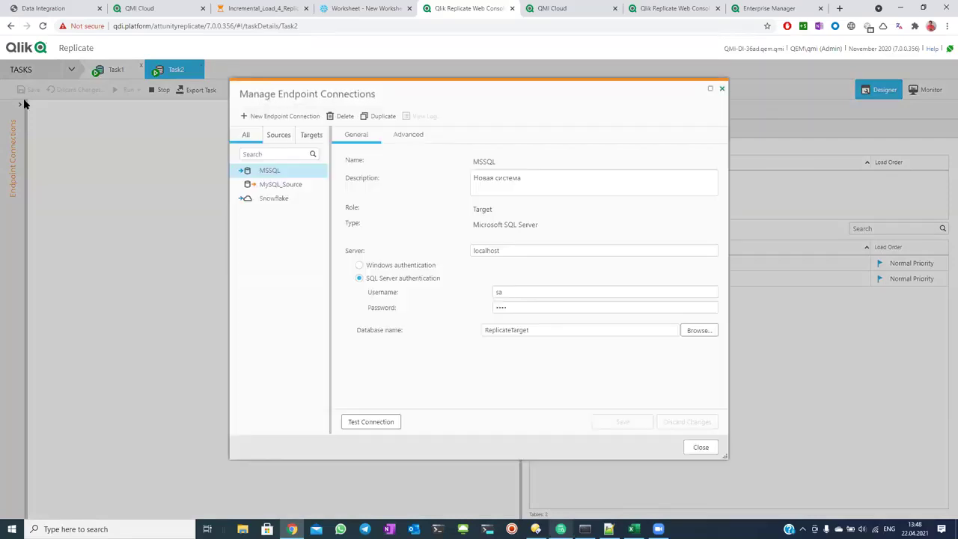
pyautogui.press('Escape')
pyautogui.click(12, 191)
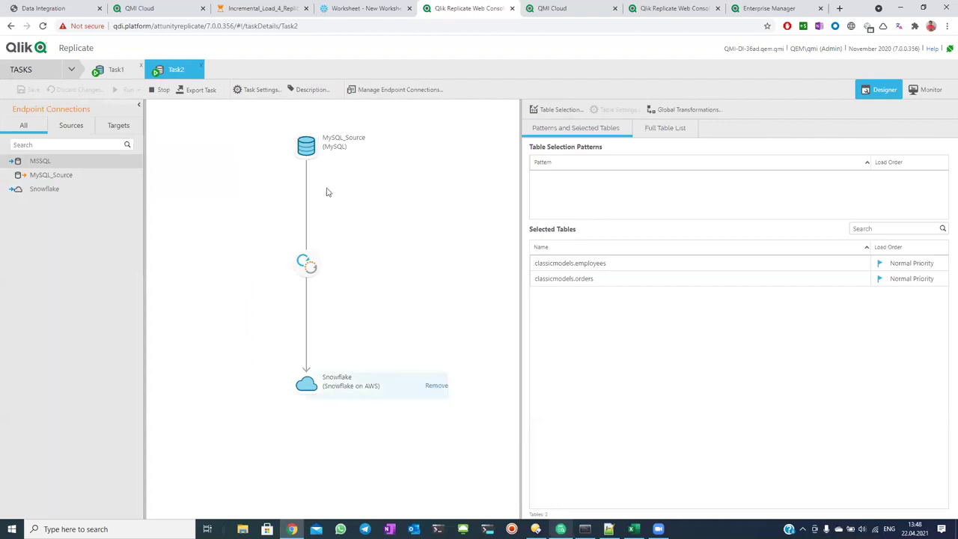
# Return to the list of replication tasks and widen the details area showing Task1's endpoints.
pyautogui.click(39, 73)
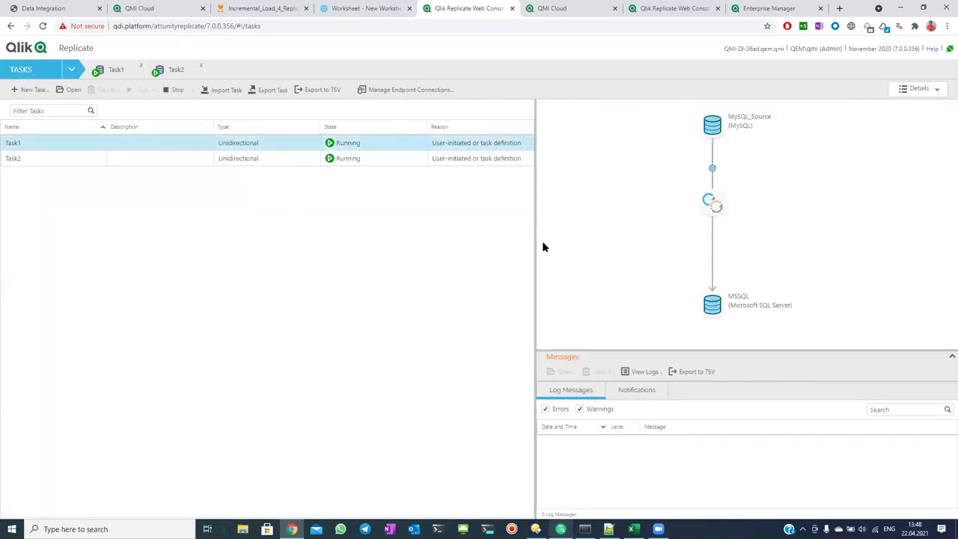
pyautogui.moveTo(485, 213); pyautogui.dragTo(484, 229)
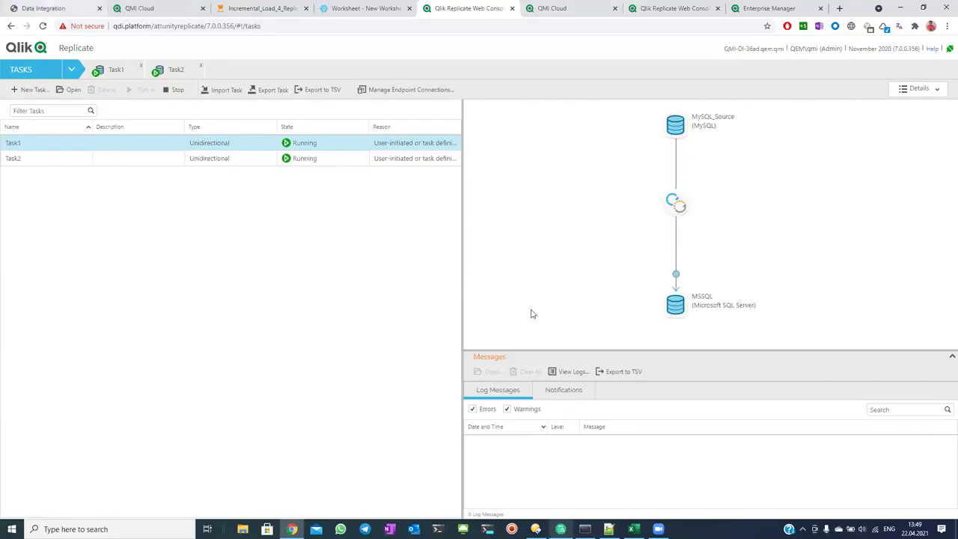
# Switch to the Data Integration PDF, find the platform overview on page 3, and highlight the Qlik Data Analytics block's text.
pyautogui.hotkey('ctrl', '1')
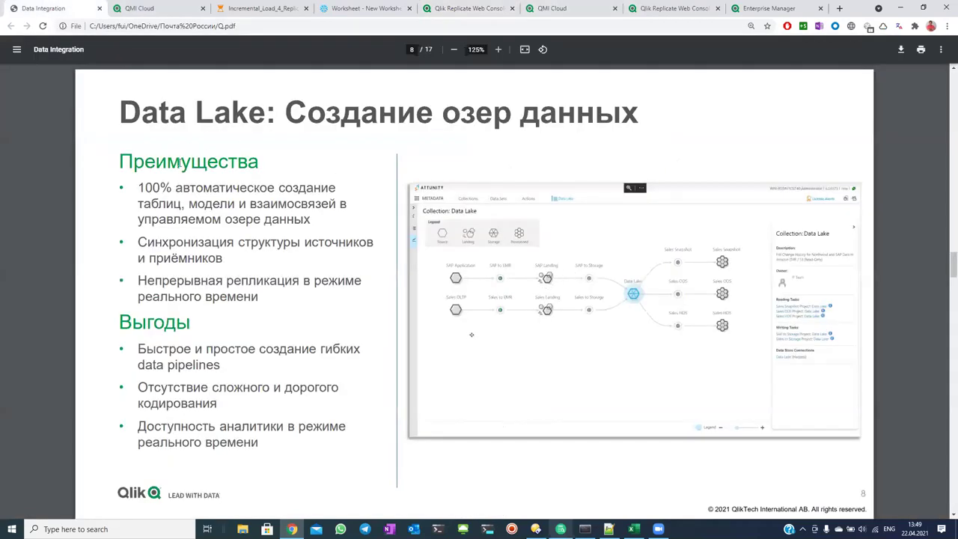
pyautogui.scroll(15, 206, 196)
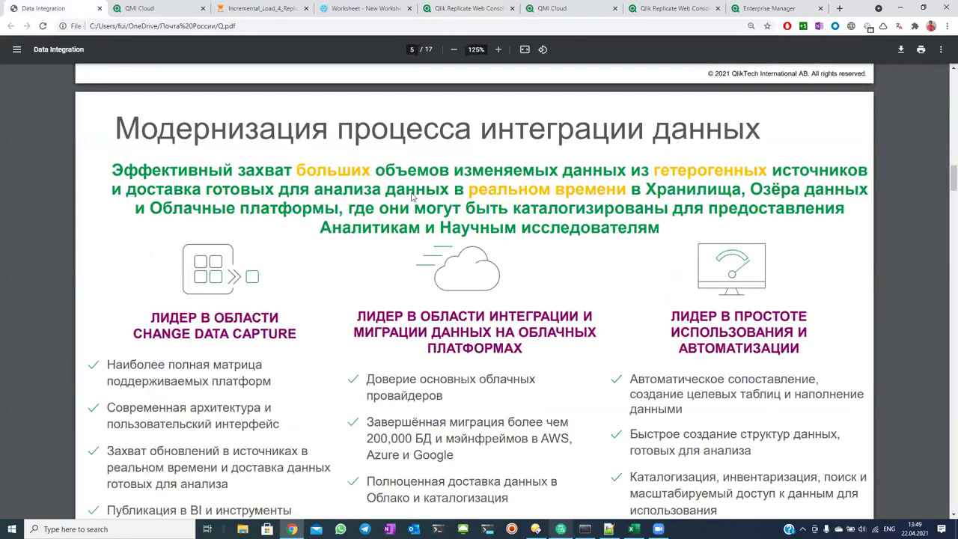
pyautogui.scroll(10, 416, 198)
pyautogui.moveTo(426, 218); pyautogui.dragTo(426, 196)
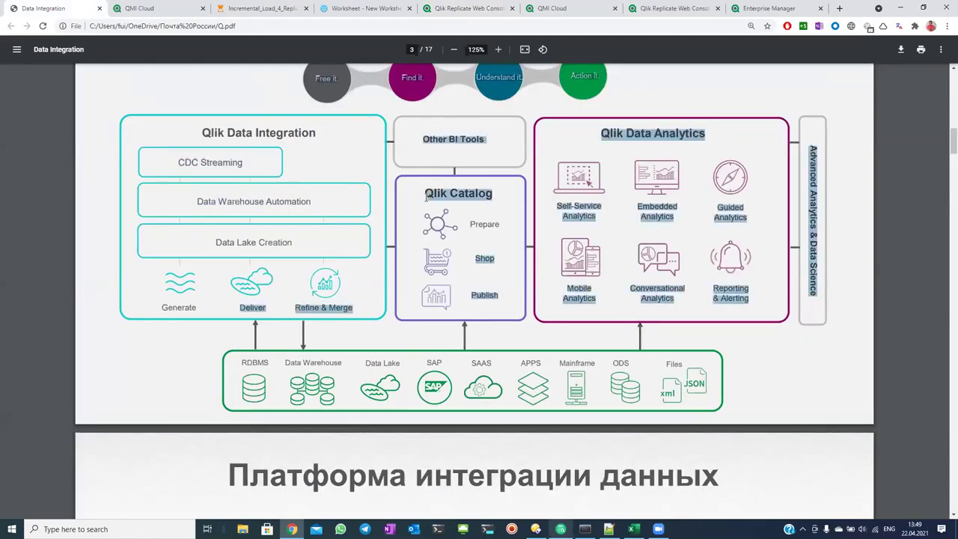
pyautogui.moveTo(608, 139); pyautogui.dragTo(750, 298)
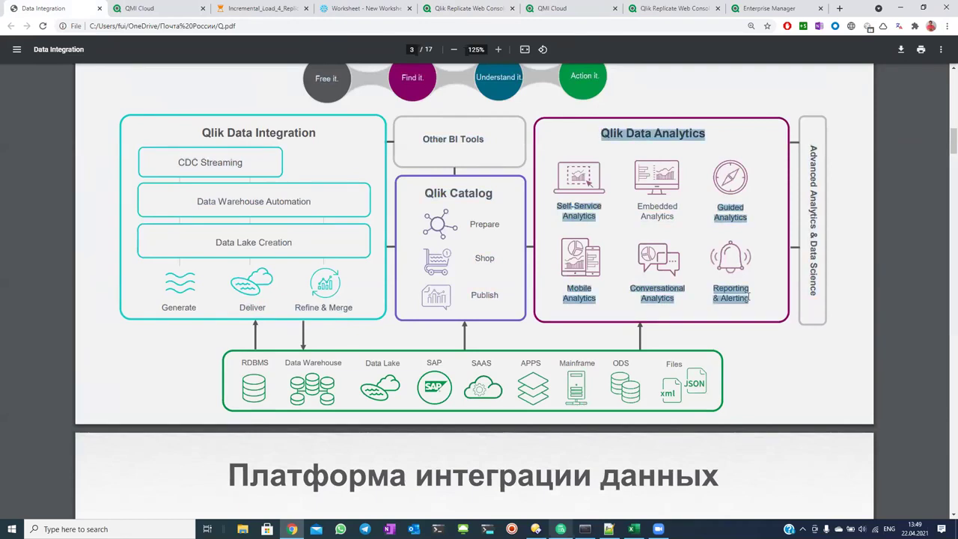
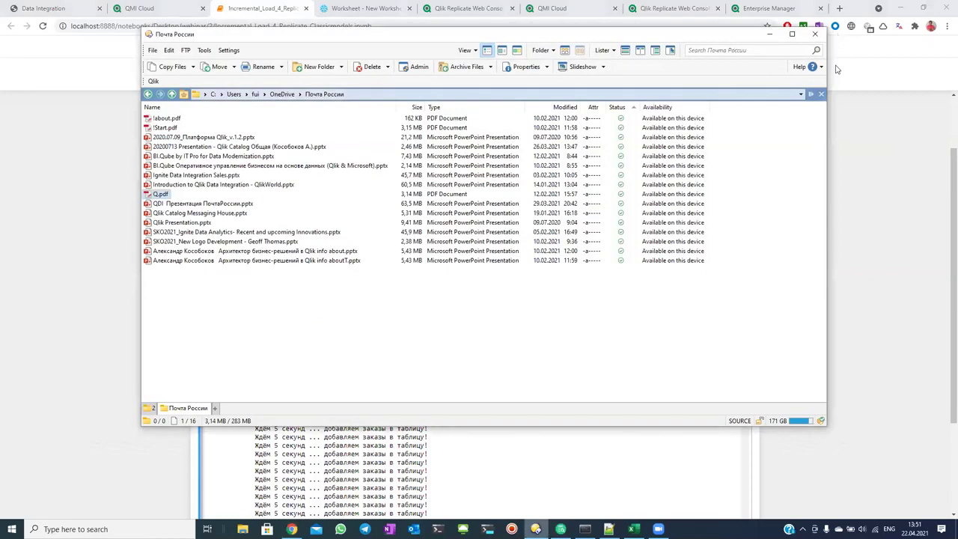
# Put the file manager window away and close the Clipboard Image.jpg view to return to the browser.
pyautogui.click(842, 63)
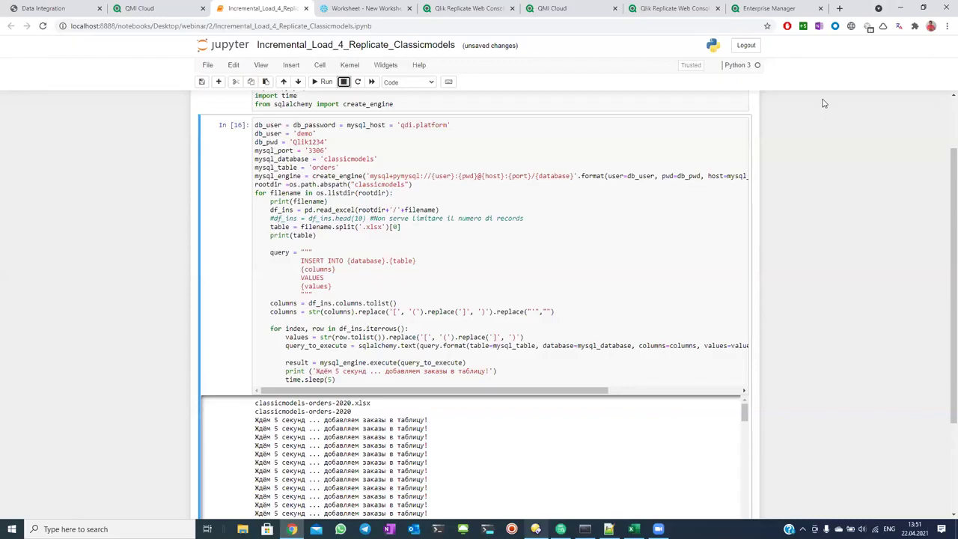
pyautogui.click(901, 7)
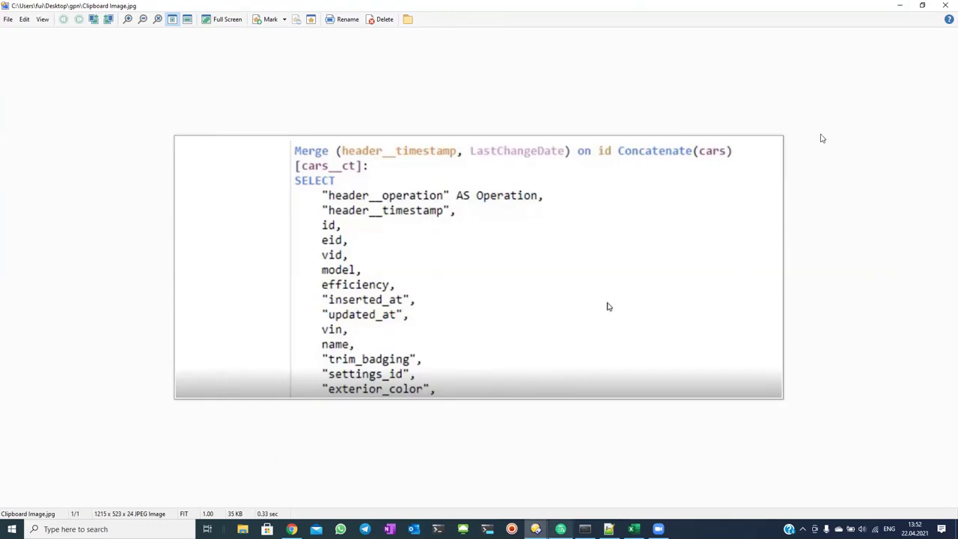
pyautogui.press('Escape')
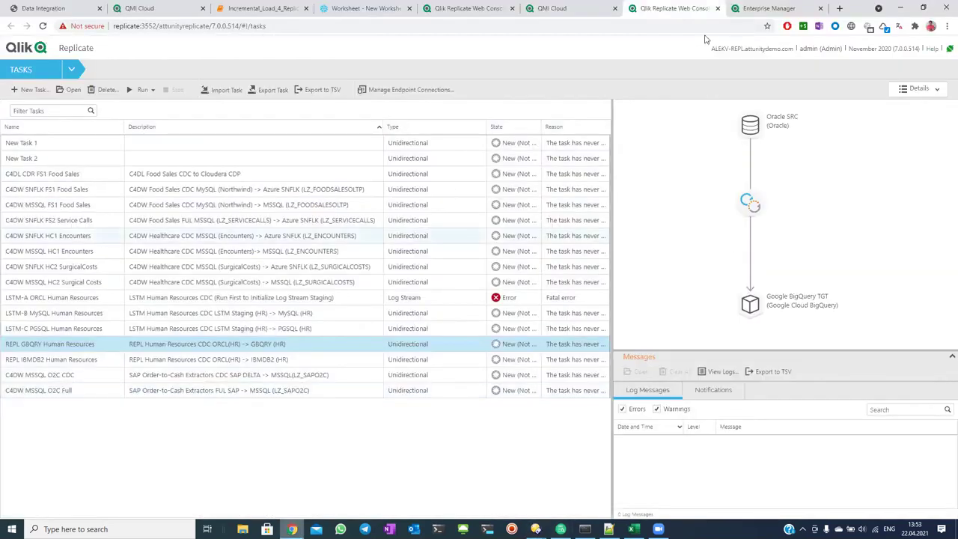
# Show the demo Replicate server's task list, widen the list area, and narrow its Description column.
pyautogui.click(588, 9)
pyautogui.click(658, 9)
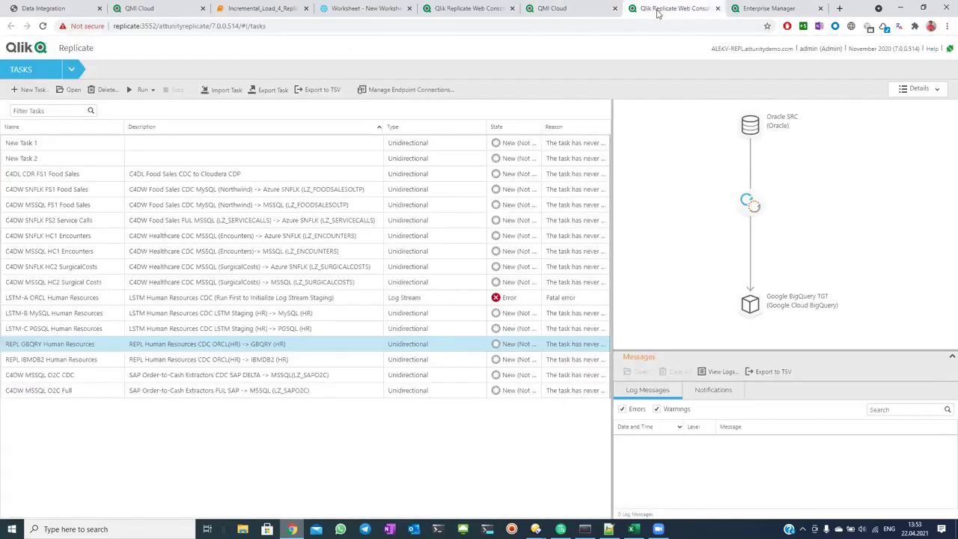
pyautogui.moveTo(613, 119); pyautogui.dragTo(683, 119)
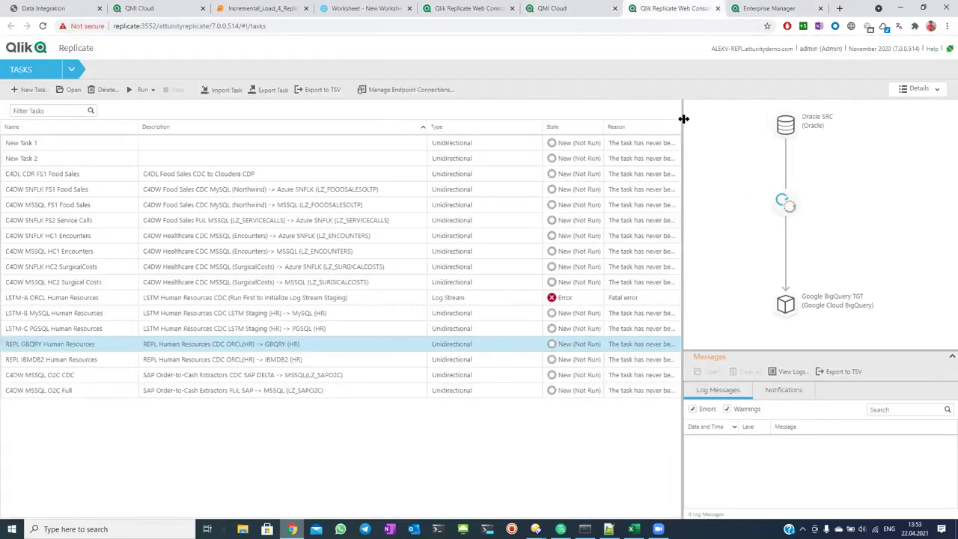
pyautogui.moveTo(427, 126); pyautogui.dragTo(396, 127)
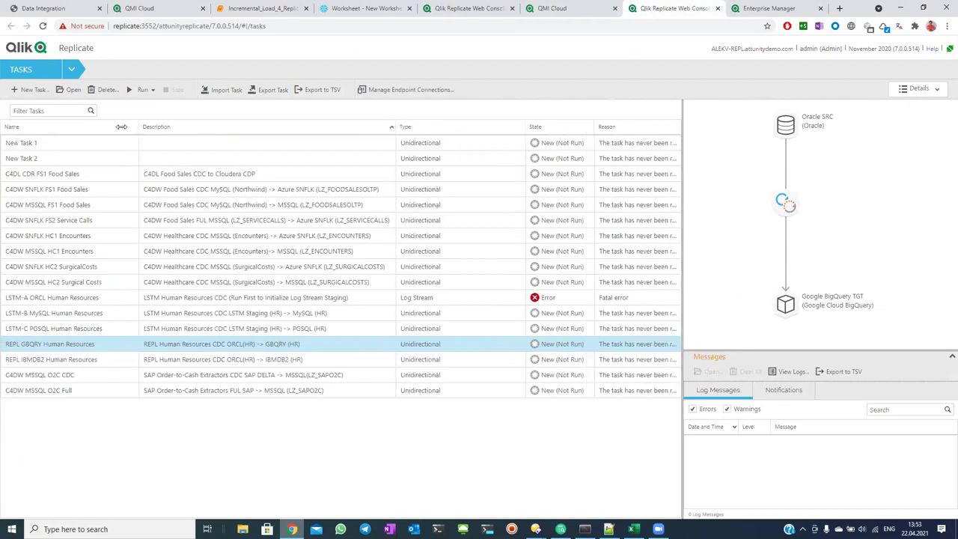
# Adjust the Name column's width and sort the demo server's tasks by Type in descending order.
pyautogui.click(119, 126)
pyautogui.moveTo(120, 126); pyautogui.dragTo(128, 128)
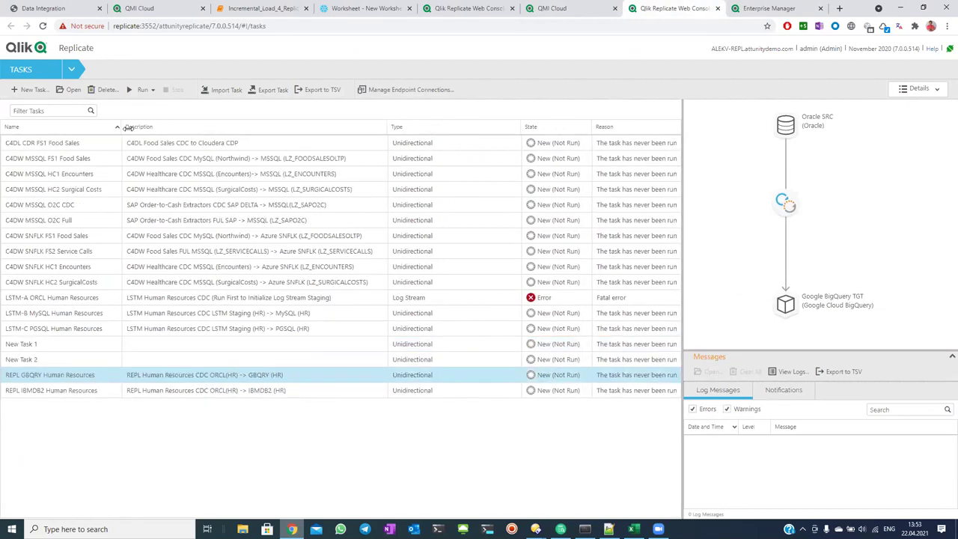
pyautogui.click(128, 128)
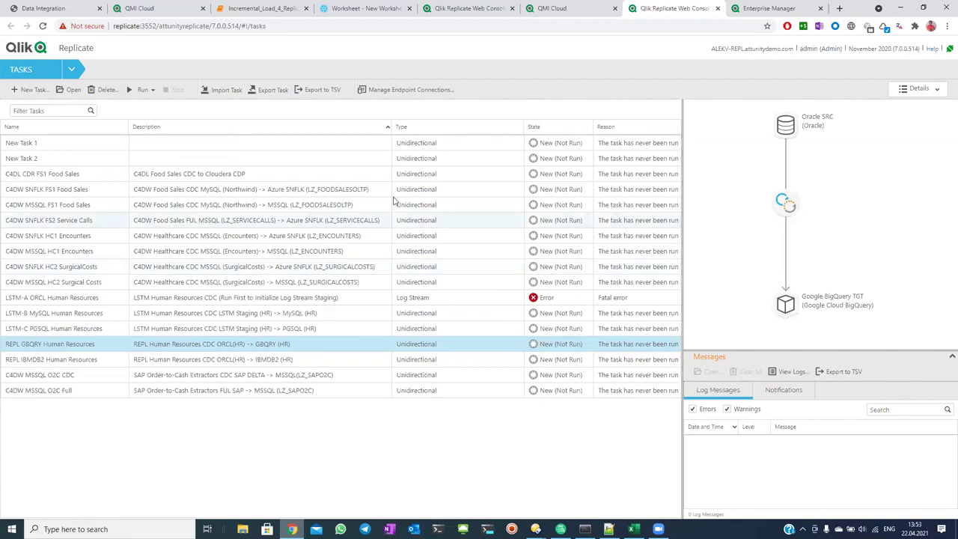
pyautogui.click(385, 125)
pyautogui.click(399, 127)
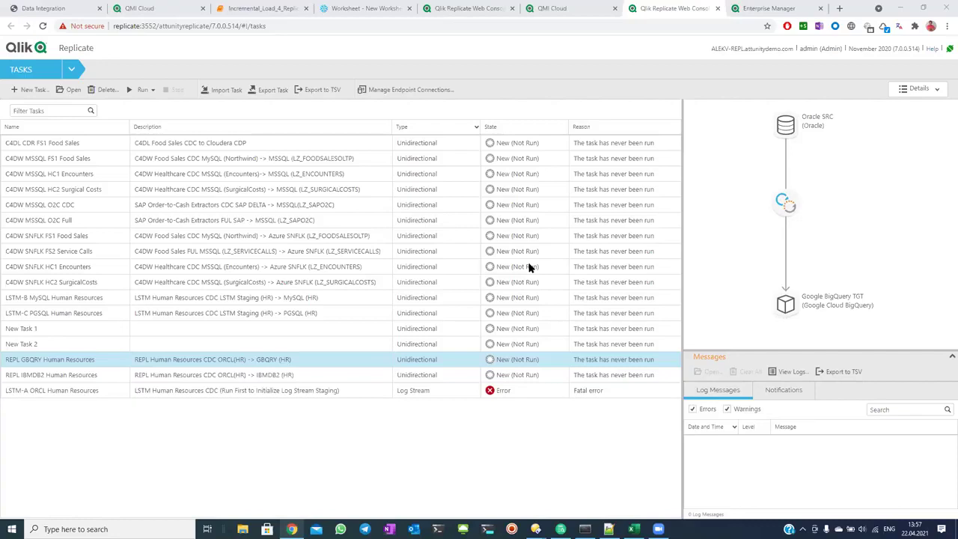
# Start a new task in the console containing Task1 and Task2, and view the options of the Unidirectional, Bidirectional and Log Stream profiles.
pyautogui.click(455, 10)
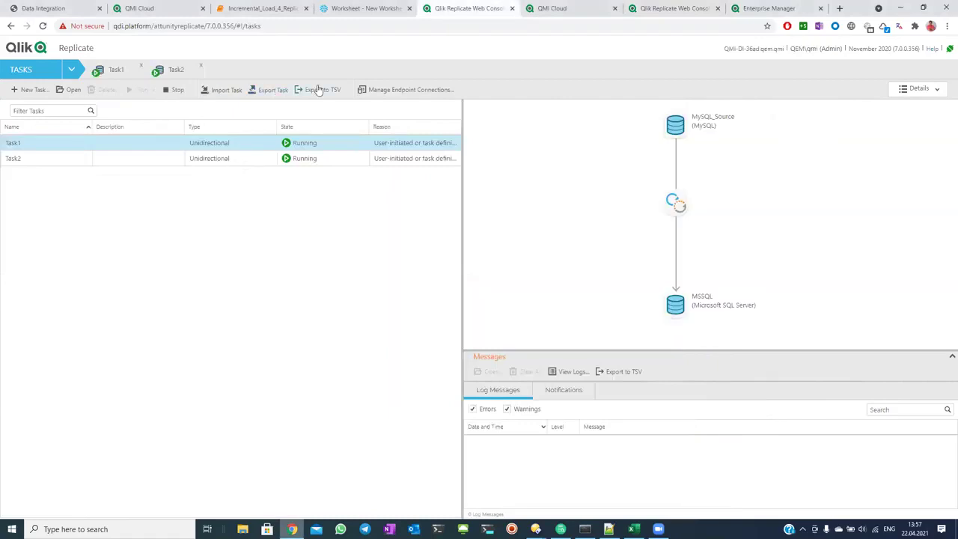
pyautogui.click(30, 91)
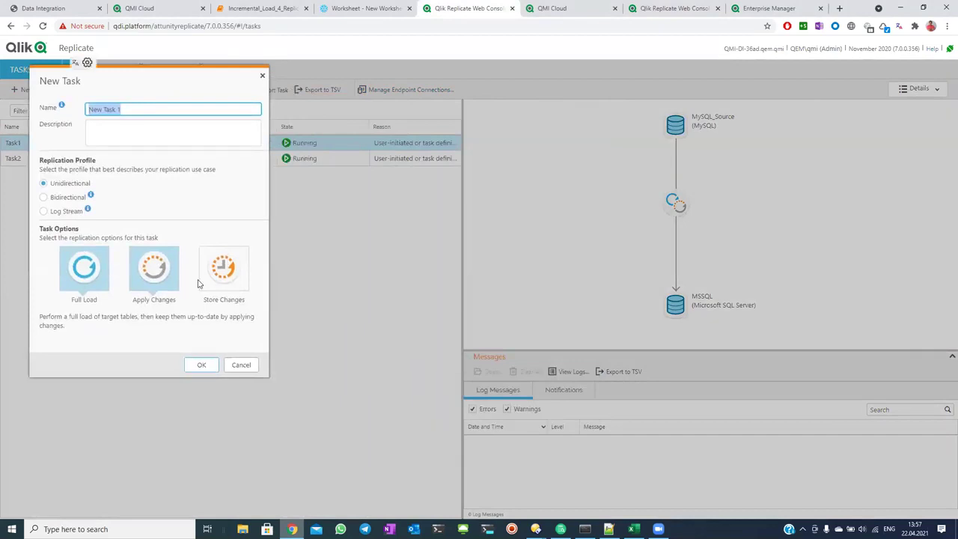
pyautogui.click(220, 276)
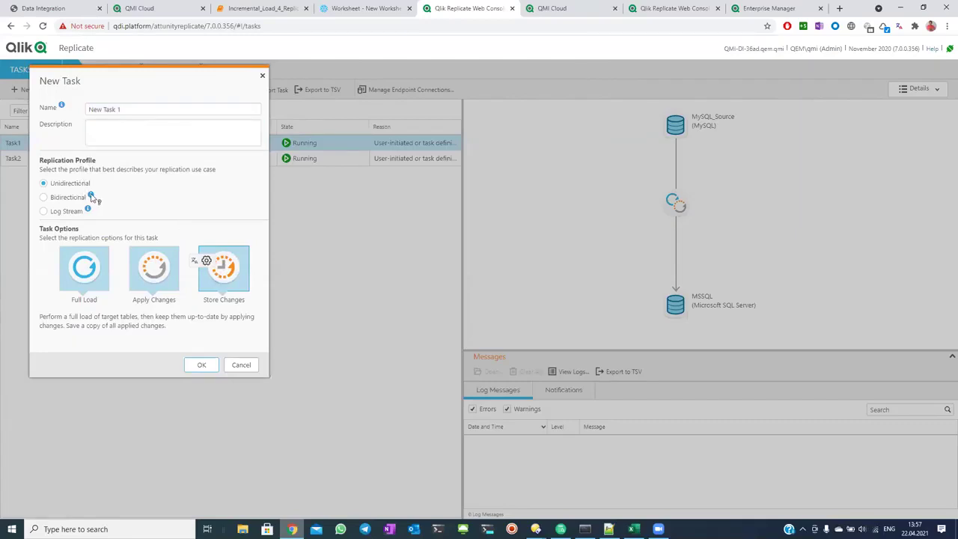
pyautogui.click(43, 199)
pyautogui.click(44, 212)
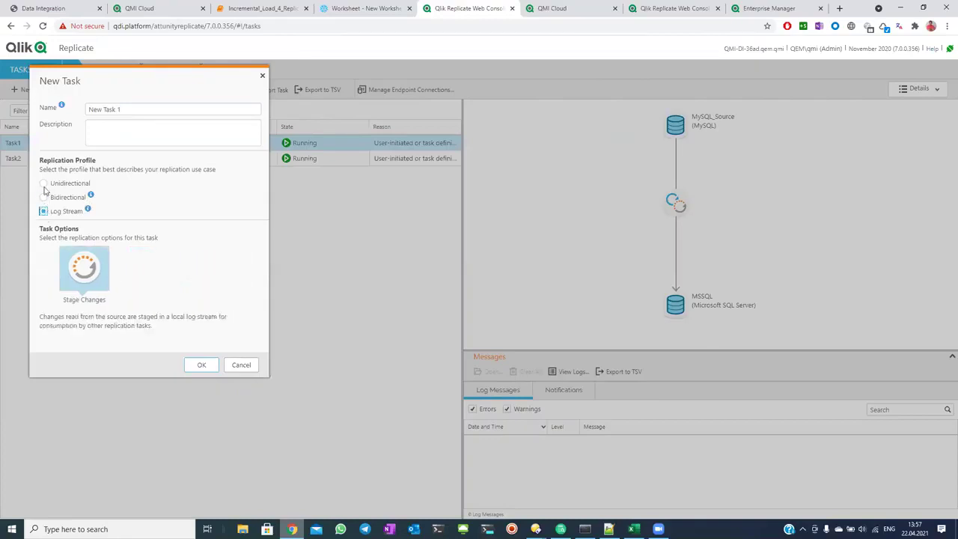
pyautogui.click(43, 183)
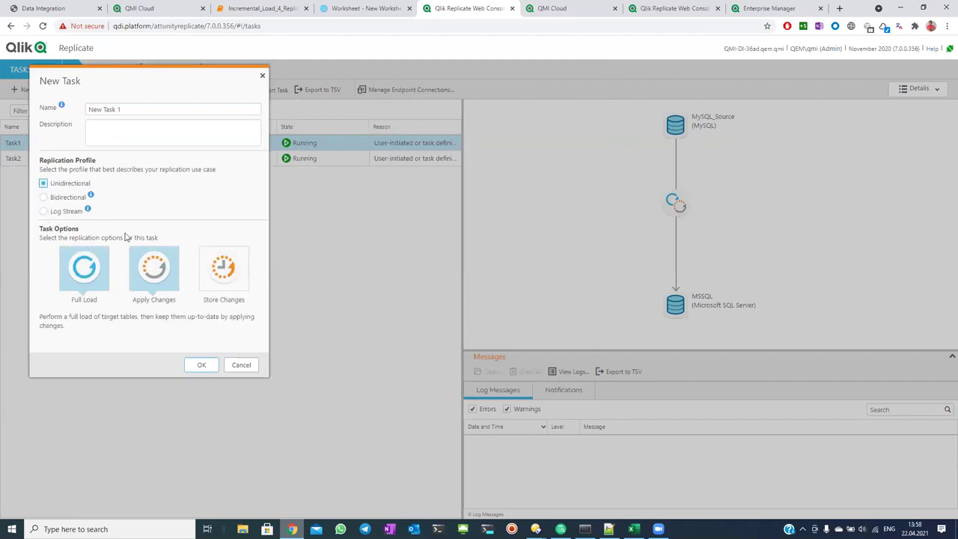
# Try the Store Changes option with the Unidirectional profile, and discard the new task without creating it.
pyautogui.click(226, 278)
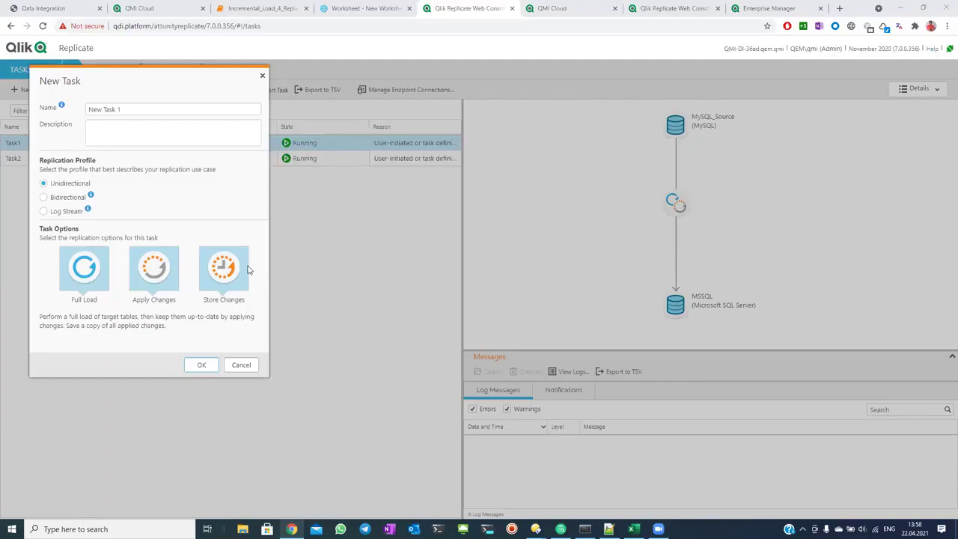
pyautogui.click(94, 129)
pyautogui.click(261, 41)
pyautogui.moveTo(309, 81); pyautogui.dragTo(347, 90)
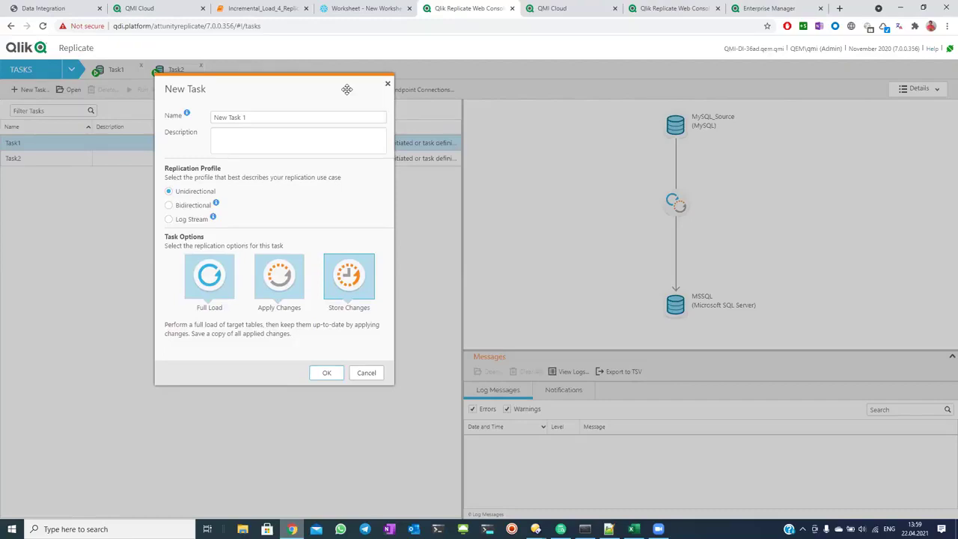
pyautogui.click(388, 84)
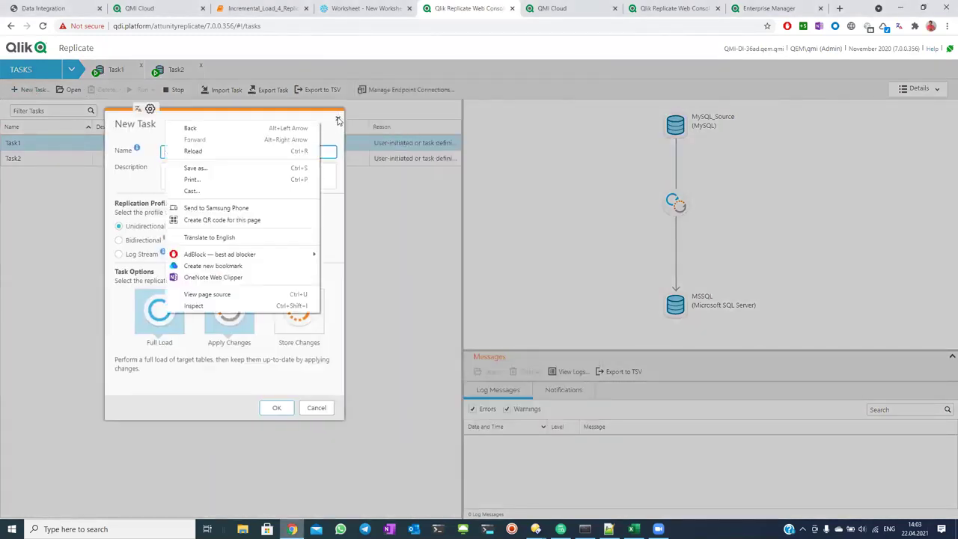
pyautogui.click(338, 120)
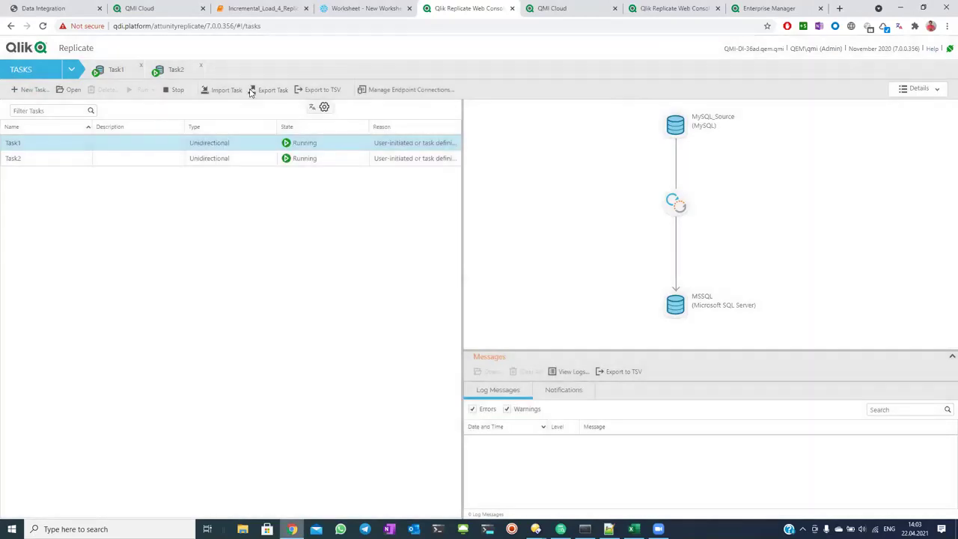
# Start a new endpoint connection and look through the available source endpoint types.
pyautogui.click(378, 90)
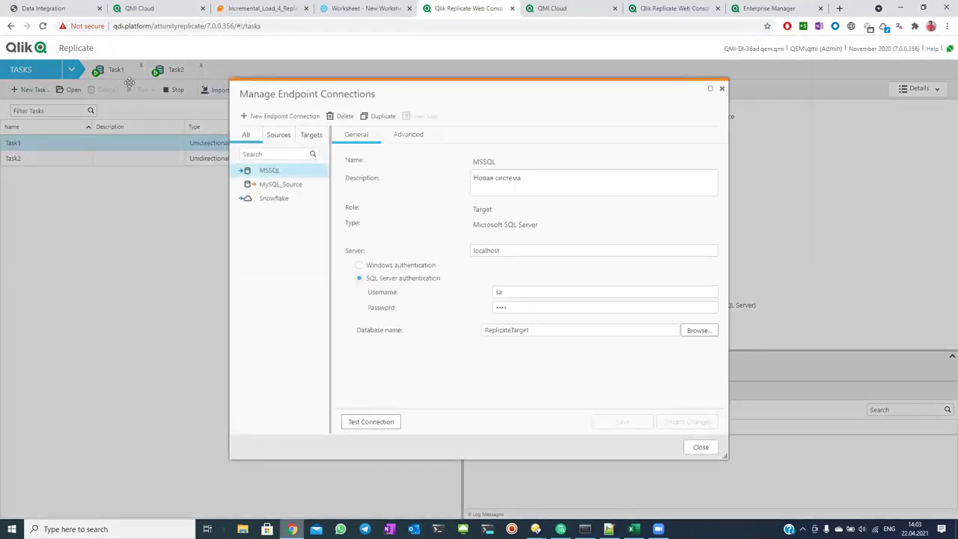
pyautogui.click(75, 77)
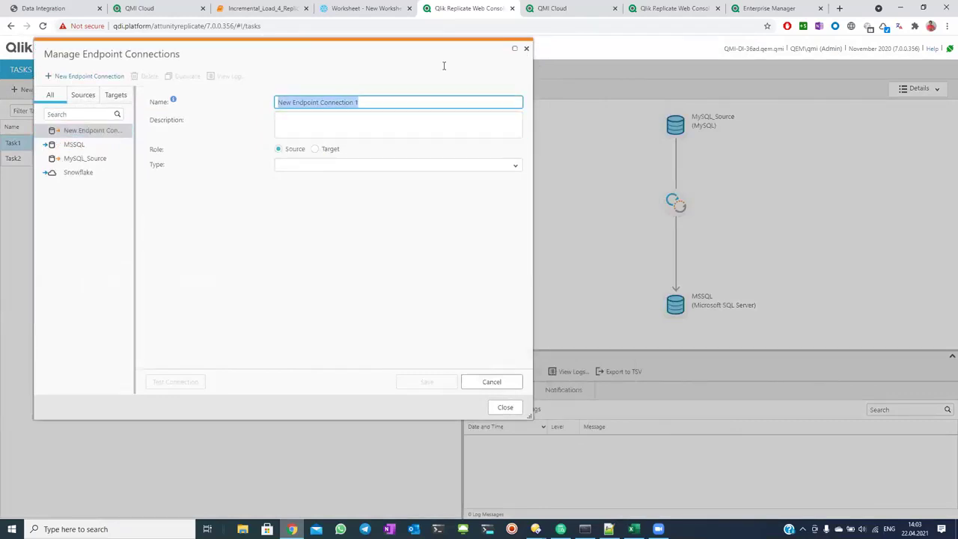
pyautogui.click(515, 166)
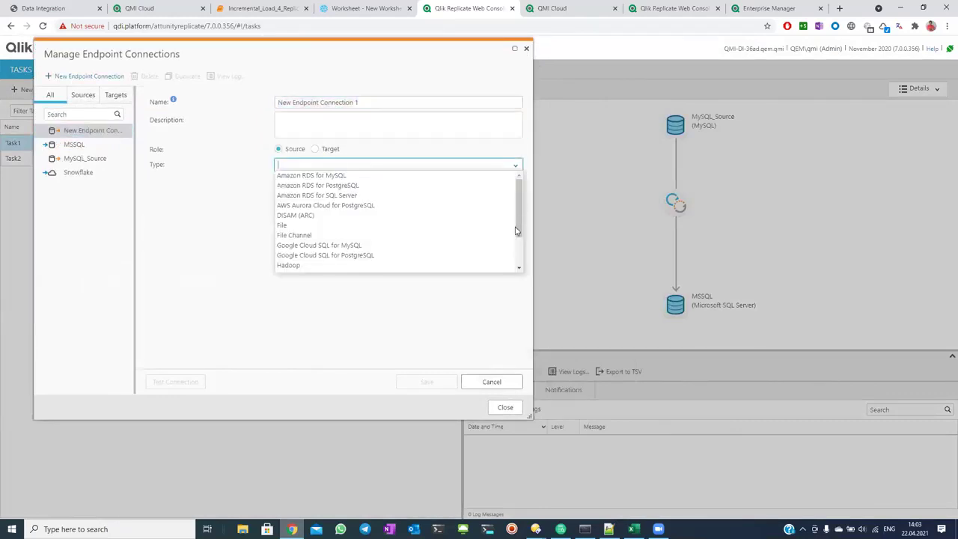
pyautogui.scroll(-3, 397, 225)
pyautogui.scroll(3, 396, 224)
# Set the new endpoint connection's role to Target and its type to ODBC.
pyautogui.click(333, 150)
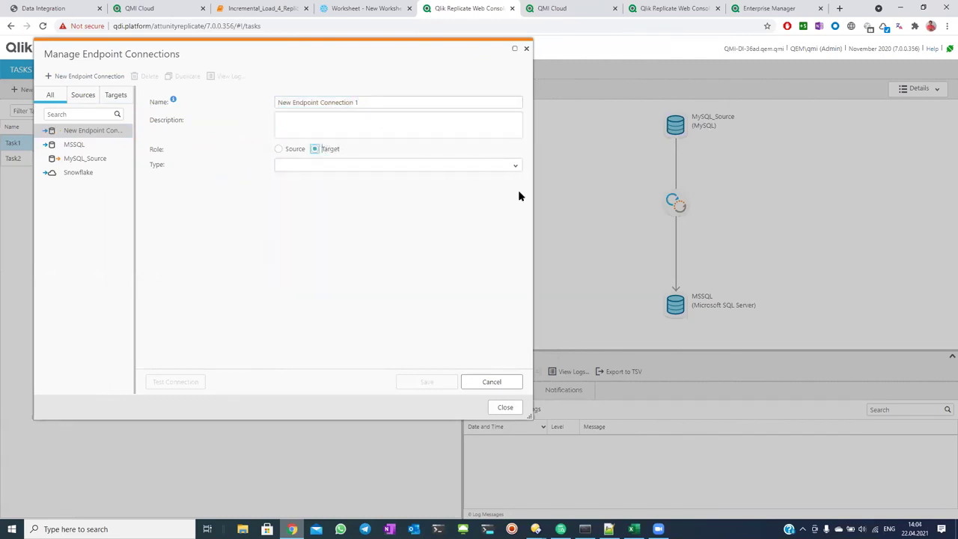
pyautogui.click(515, 166)
pyautogui.scroll(-5, 518, 232)
pyautogui.scroll(-8, 519, 238)
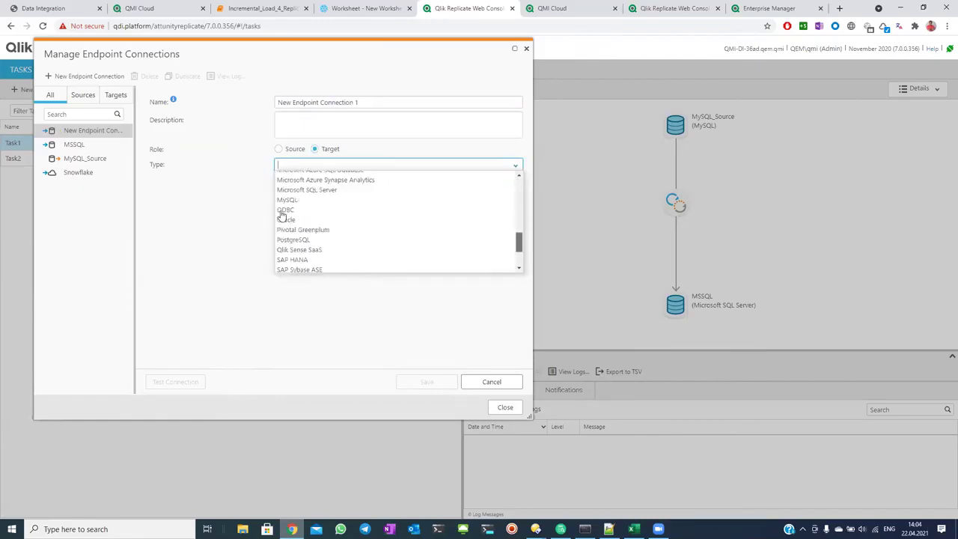
pyautogui.click(286, 210)
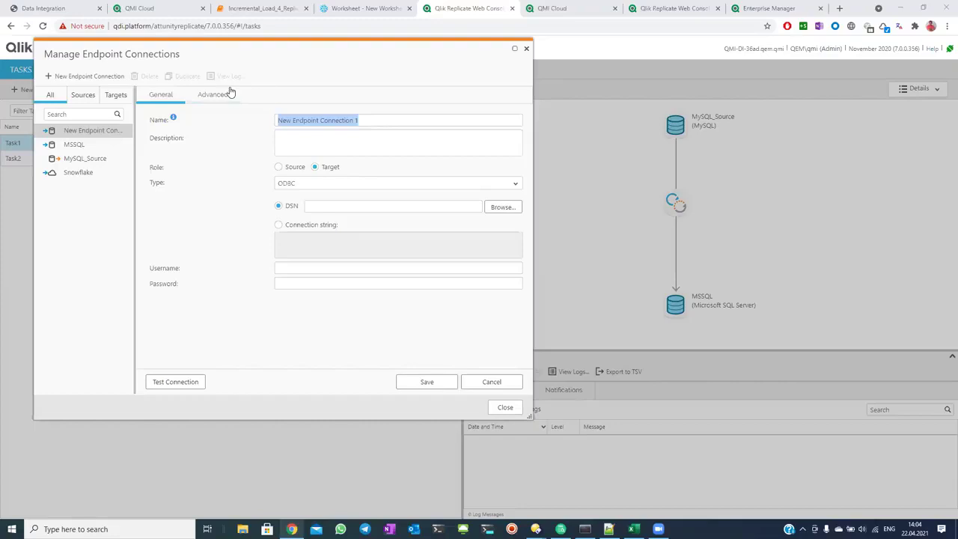
# Try to leave the endpoint connection settings, and cancel the choice between saving and removing the new connection.
pyautogui.moveTo(230, 30); pyautogui.dragTo(502, 80)
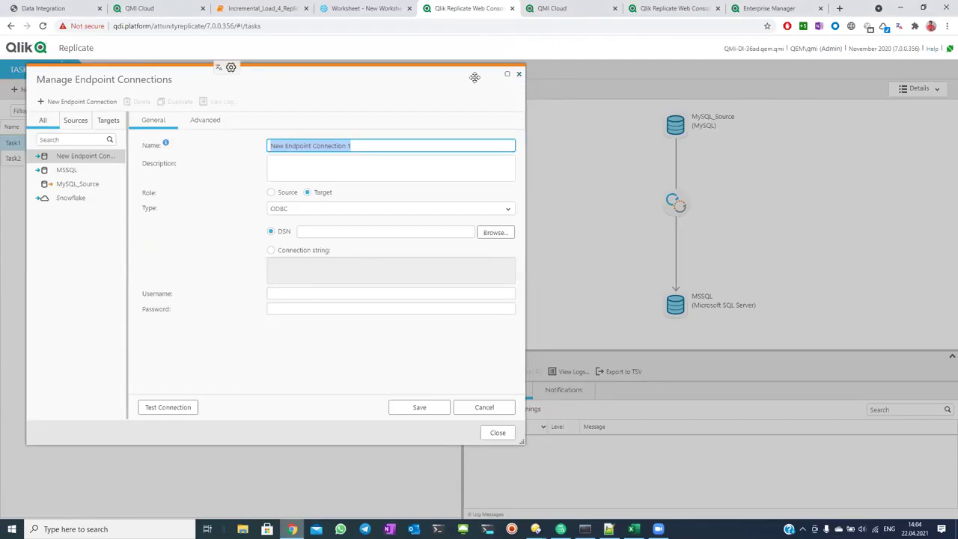
pyautogui.click(518, 75)
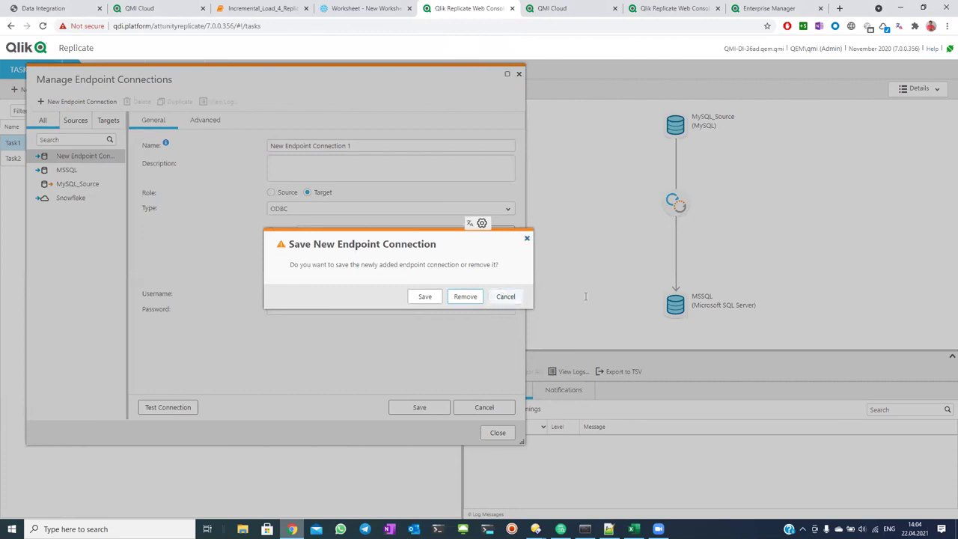
pyautogui.press('Escape')
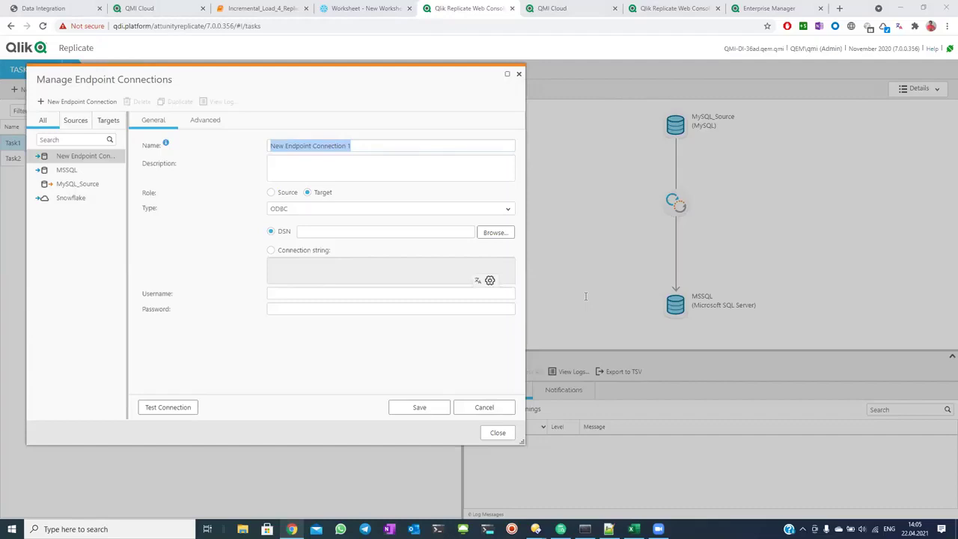
pyautogui.click(434, 232)
pyautogui.click(497, 233)
pyautogui.click(285, 192)
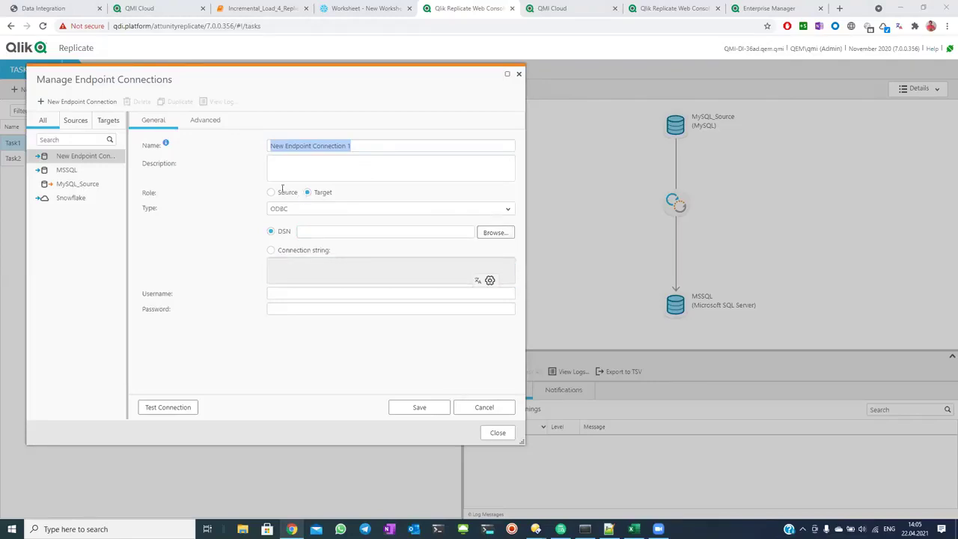
# Set the new endpoint connection's role to Source, look through the available source types, and choose PostgreSQL as its type.
pyautogui.click(509, 192)
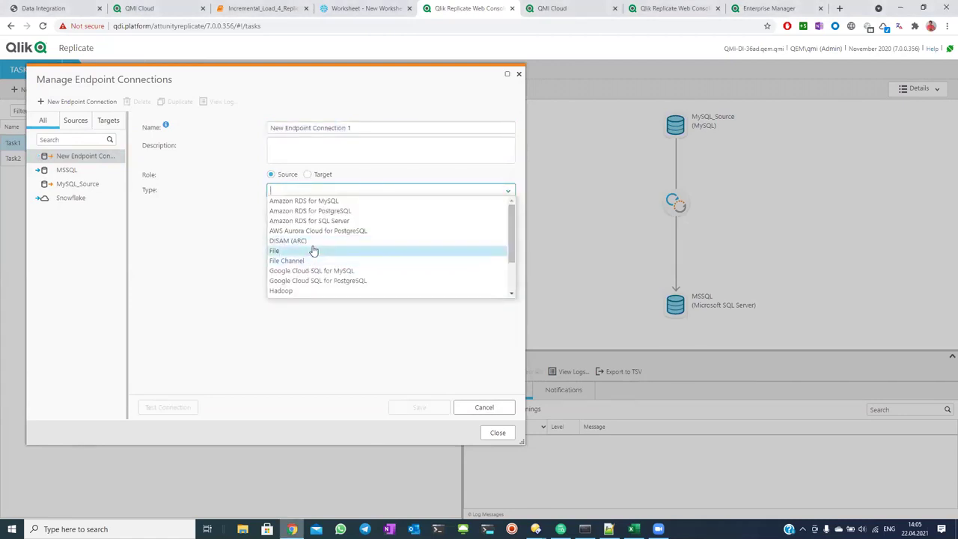
pyautogui.scroll(-1, 313, 250)
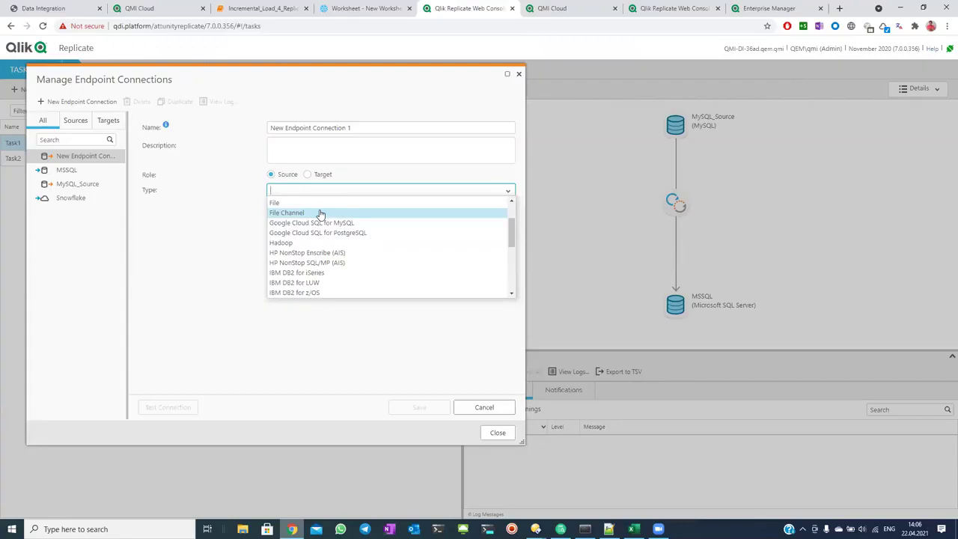
pyautogui.click(321, 214)
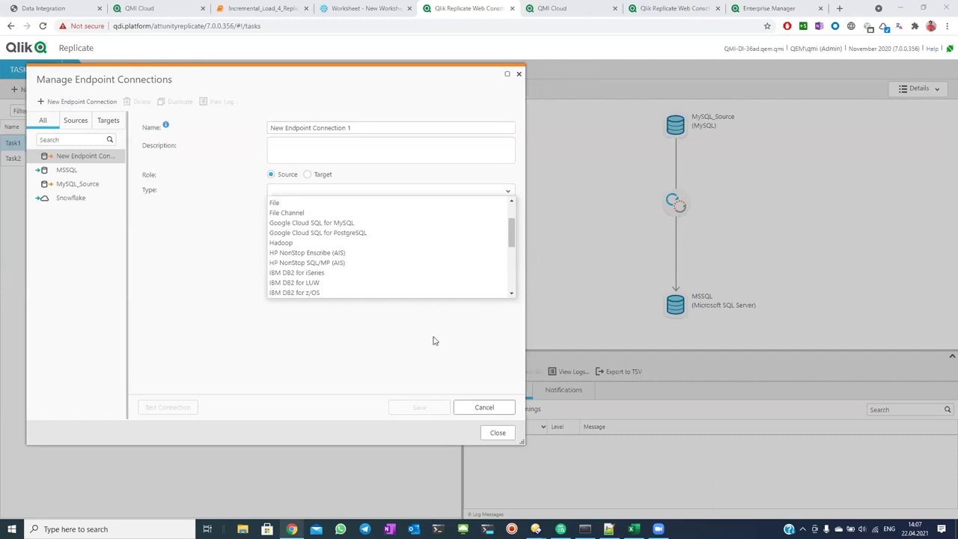
pyautogui.click(507, 190)
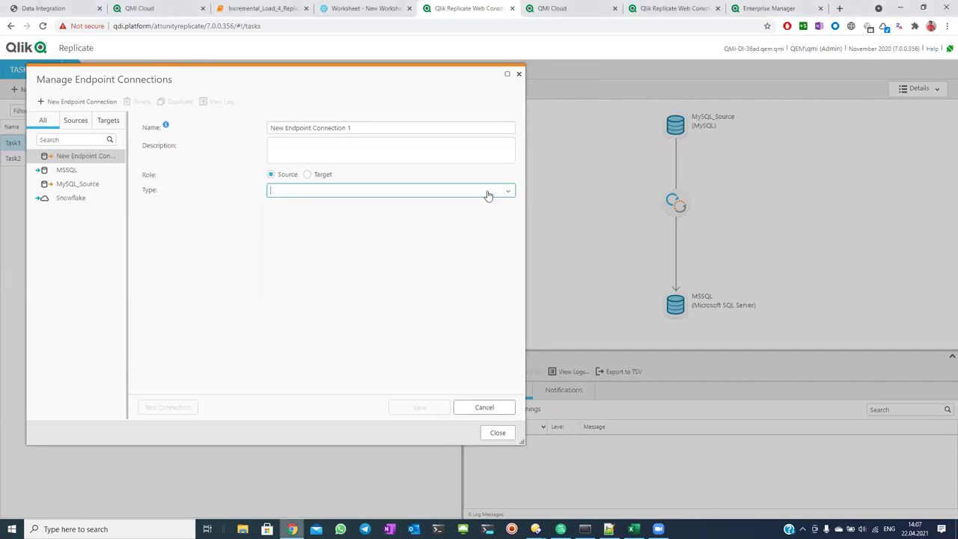
pyautogui.click(487, 193)
pyautogui.scroll(-5, 323, 267)
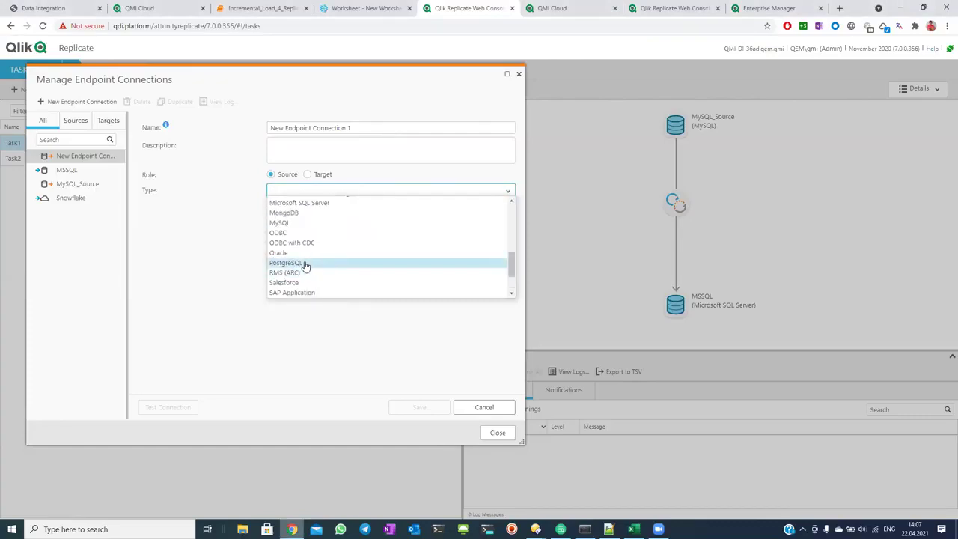
pyautogui.click(303, 263)
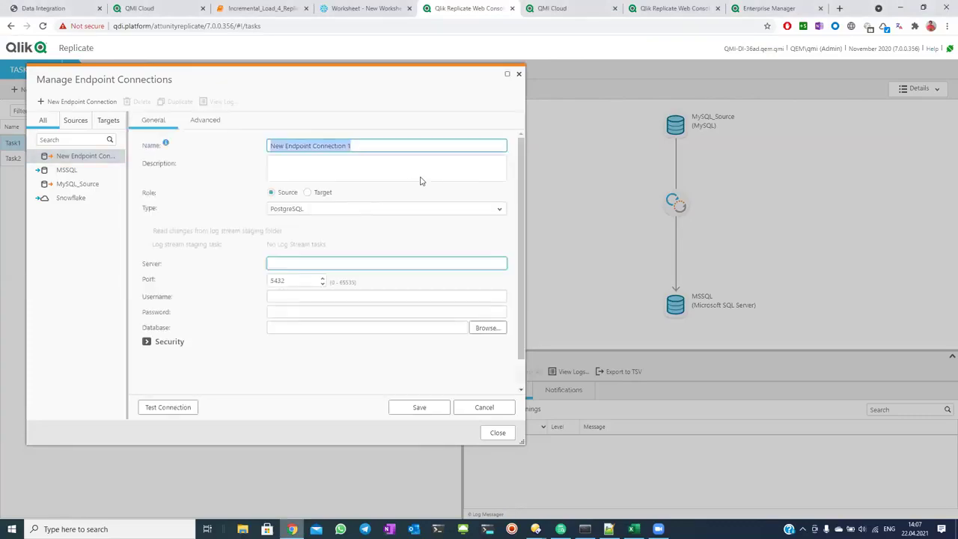
# Examine the PostgreSQL connection's advanced settings and internal parameters, and return to its general settings.
pyautogui.click(205, 120)
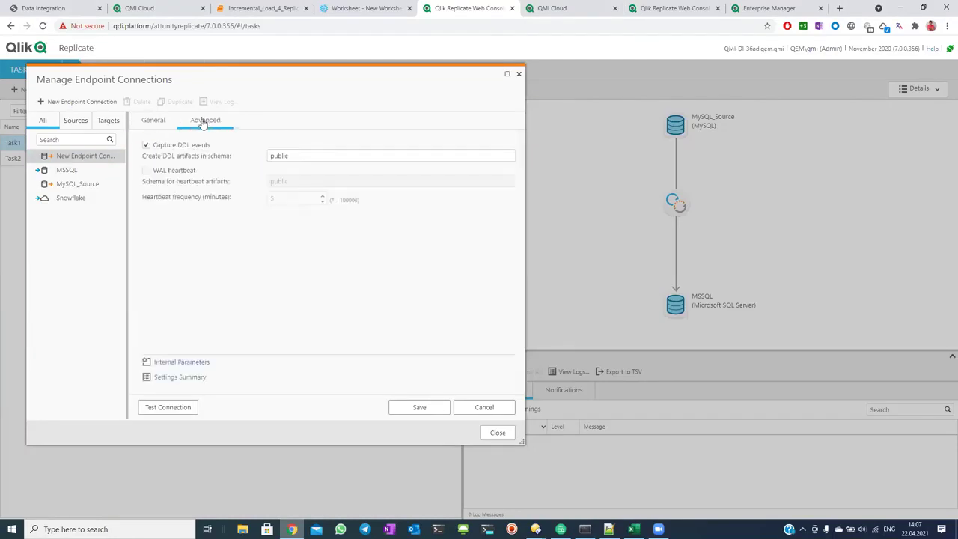
pyautogui.click(173, 362)
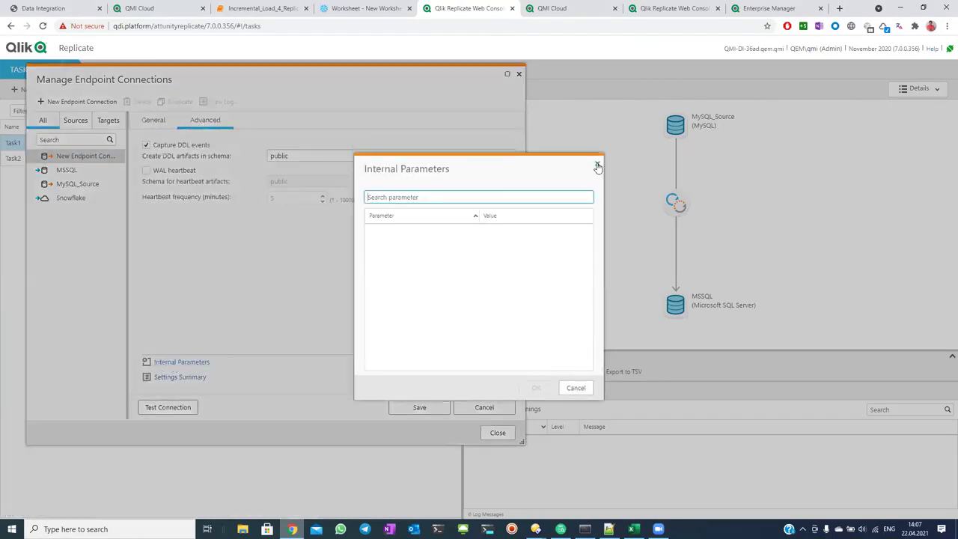
pyautogui.click(596, 165)
pyautogui.click(154, 121)
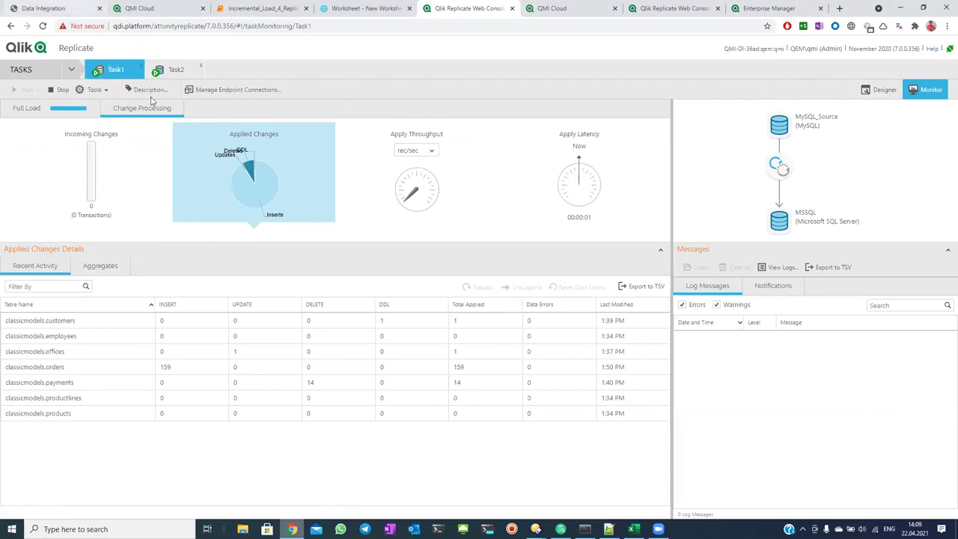
# Open Task2 in Replicate, and switch to Enterprise Manager.
pyautogui.click(179, 73)
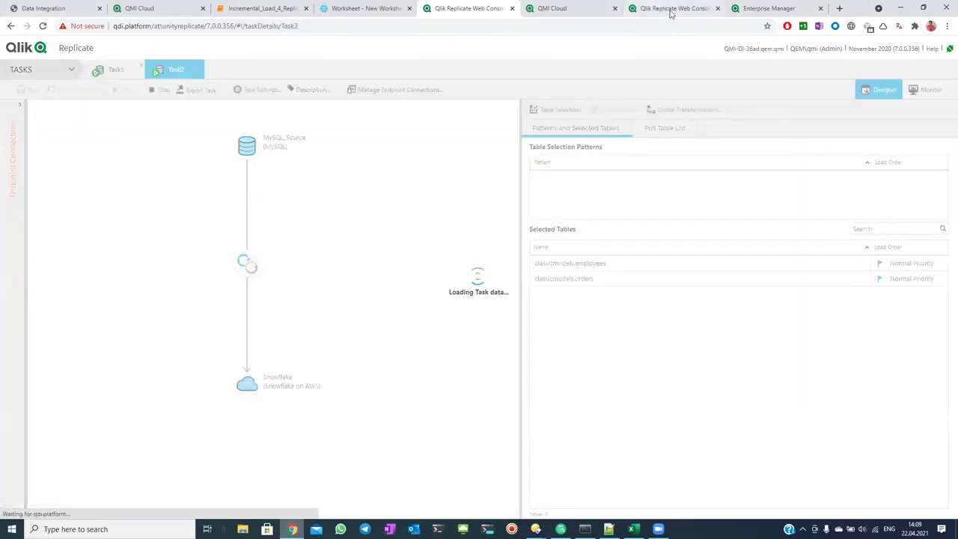
pyautogui.click(771, 10)
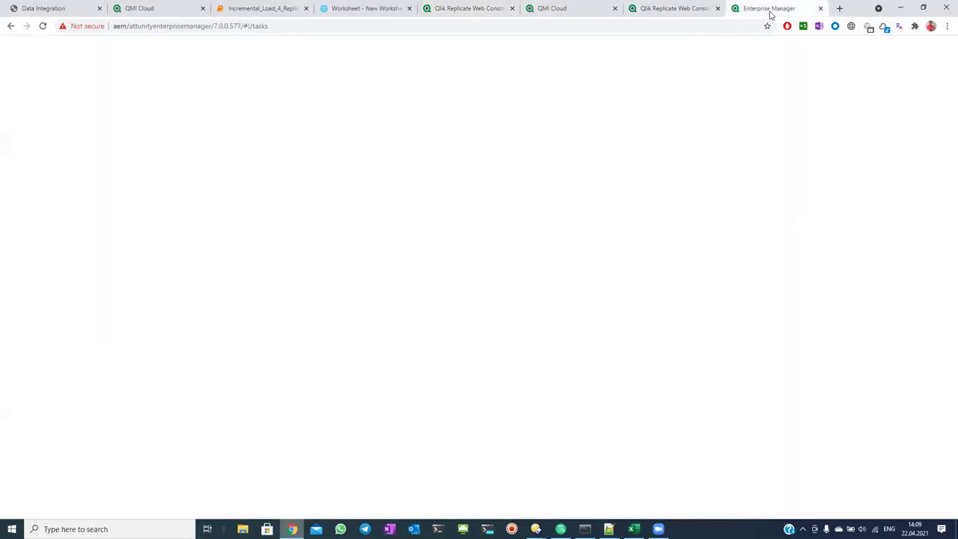